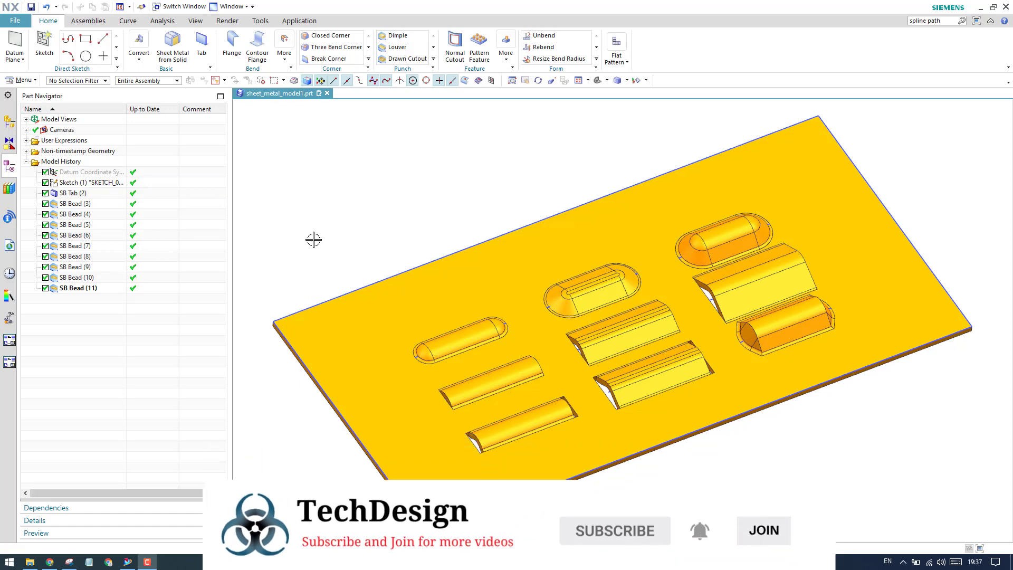
# - Create a new part from the Sheet Metal template in millimeters, named sheet_metal_model2.prt
pyautogui.click(15, 21)
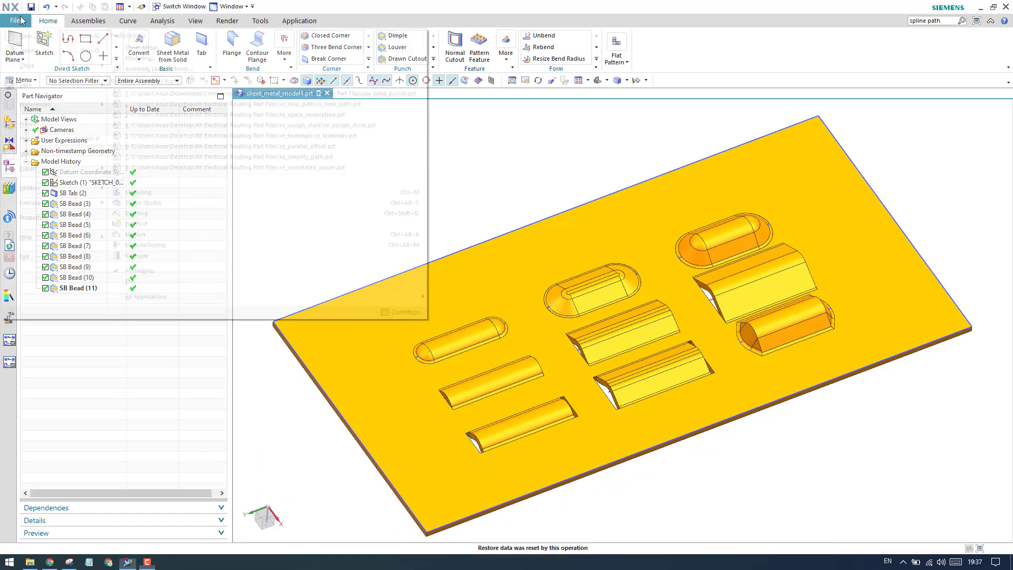
pyautogui.click(119, 163)
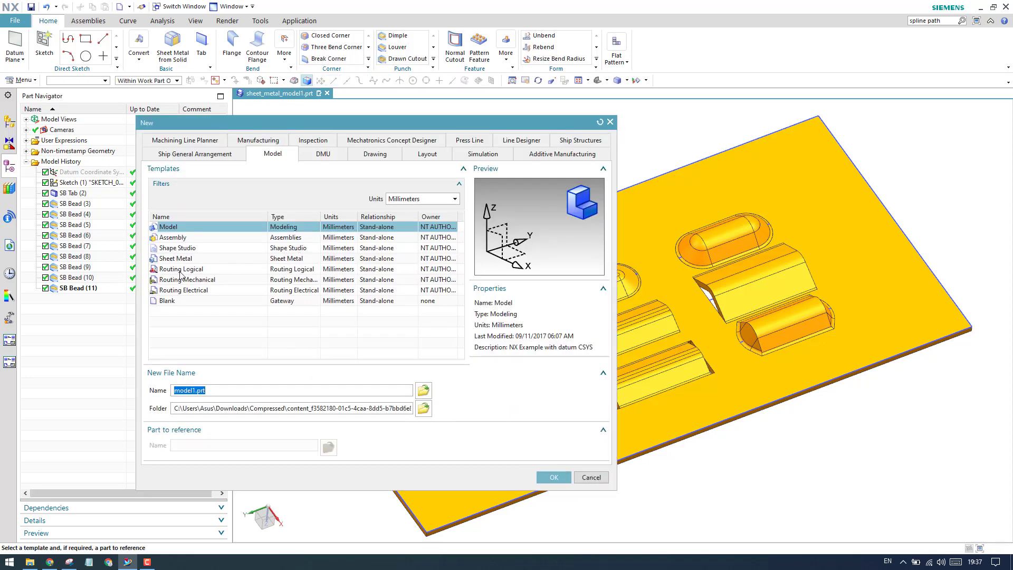
pyautogui.click(176, 259)
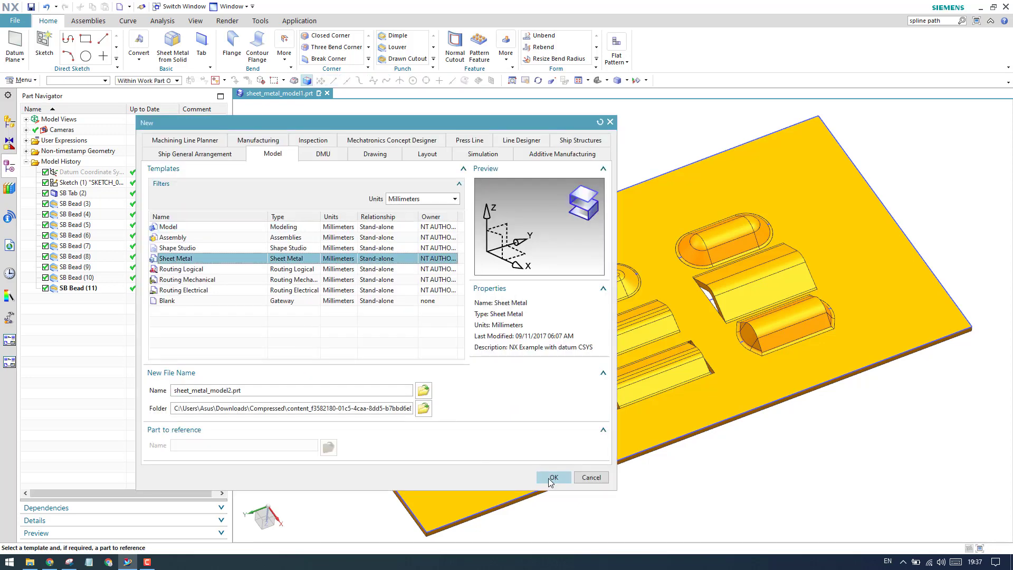
pyautogui.click(553, 477)
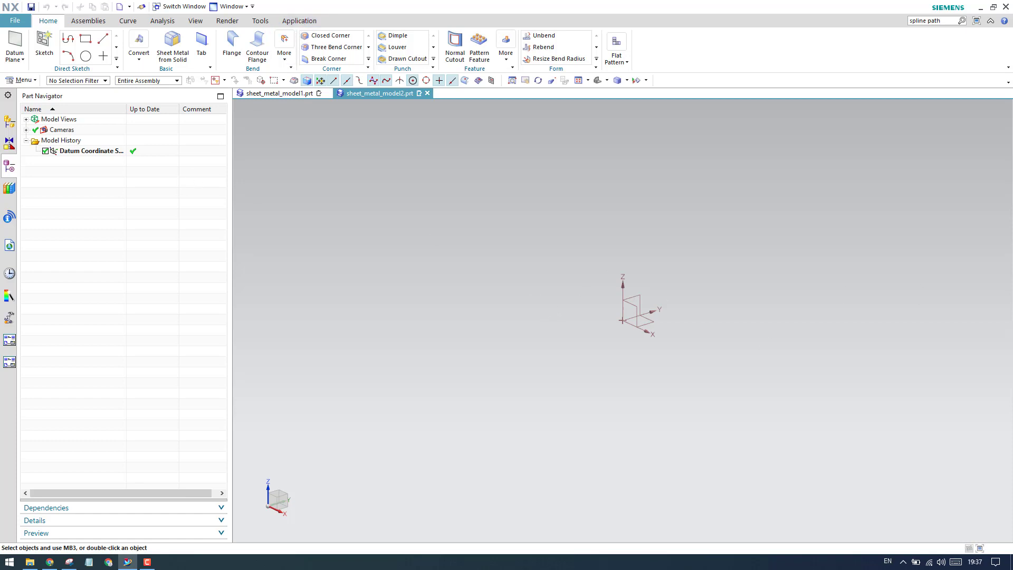
pyautogui.hotkey('alt', 'Tab')
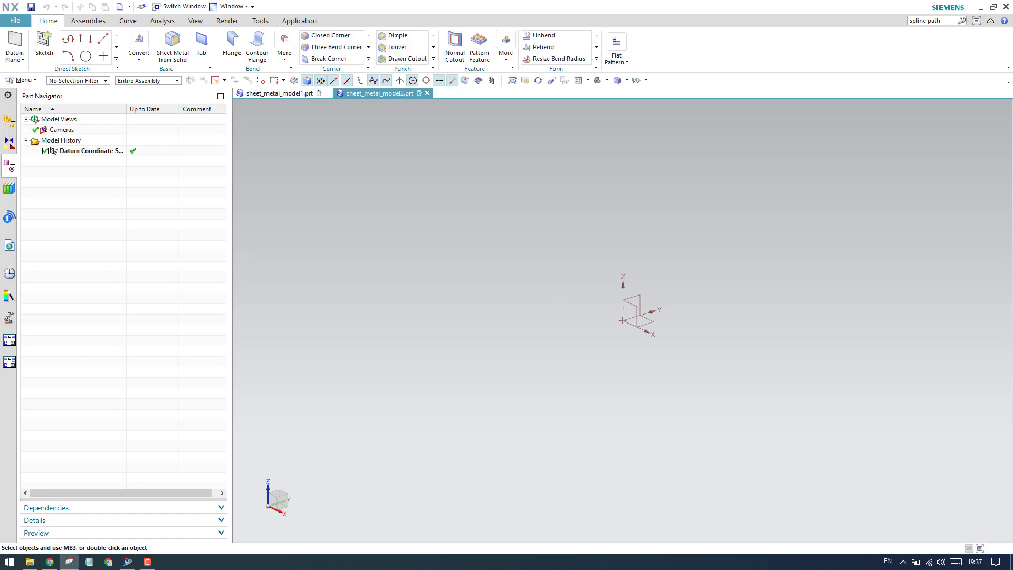
pyautogui.hotkey('alt', 'Tab')
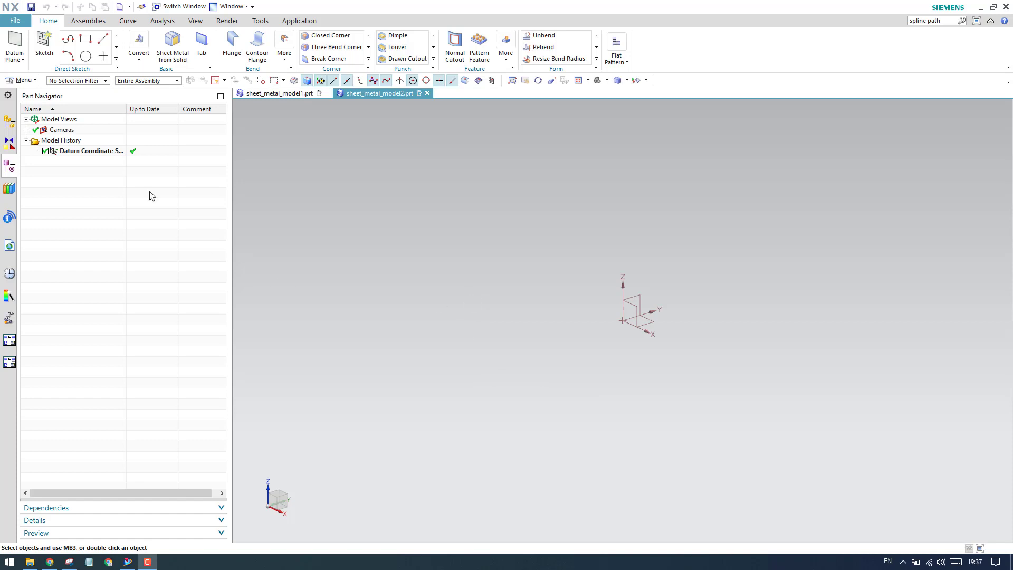
# - Start a sketch on the XY plane and draw a rectangle about 194 mm wide with its upper-left corner at the origin
pyautogui.click(45, 44)
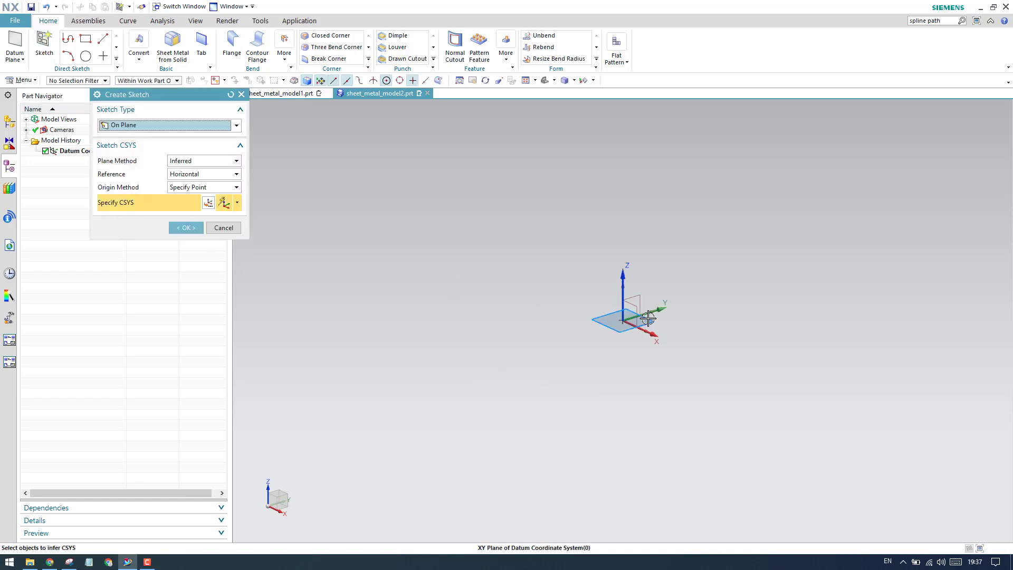
pyautogui.click(188, 228)
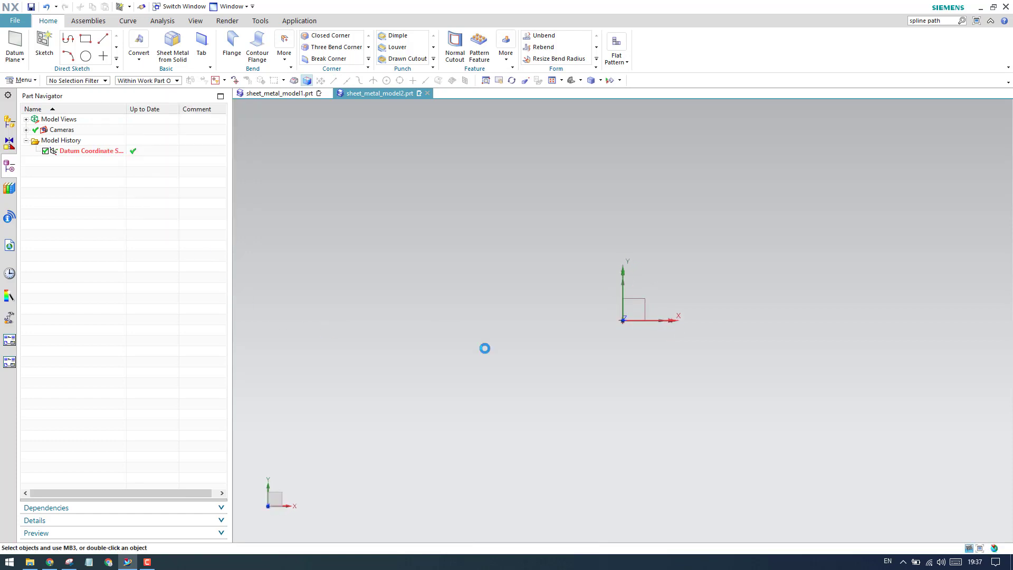
pyautogui.click(109, 38)
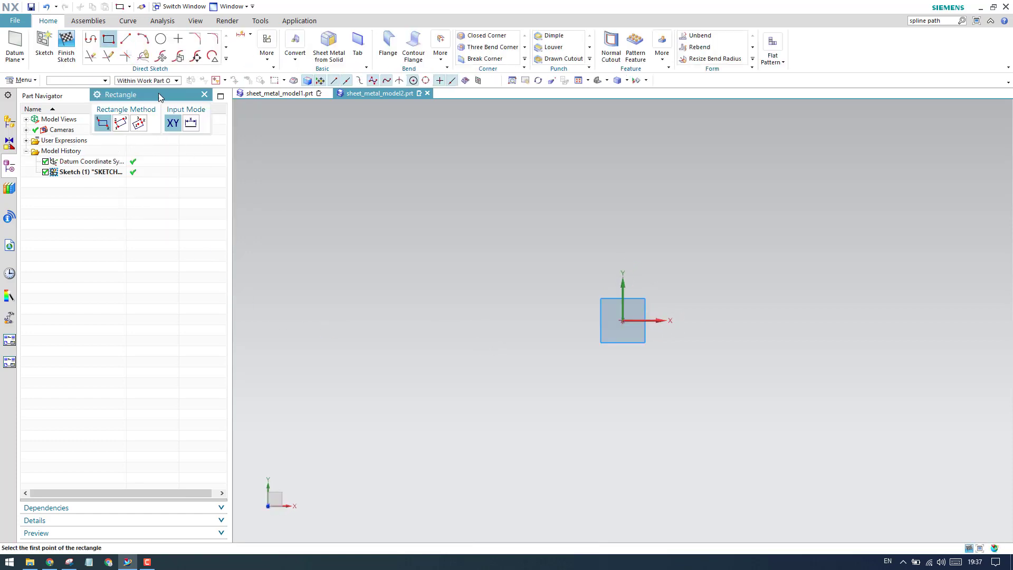
pyautogui.click(574, 284)
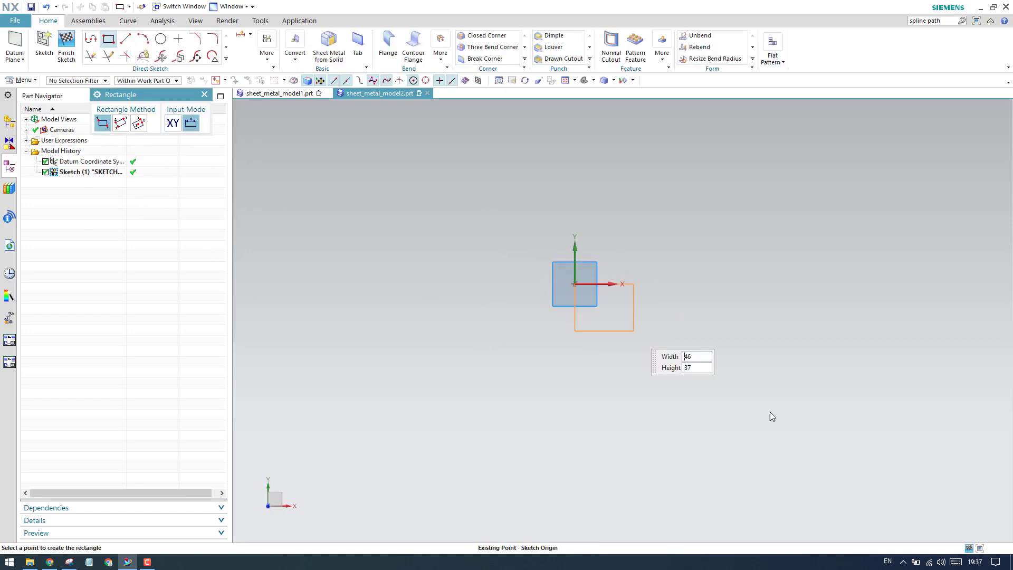
pyautogui.click(822, 491)
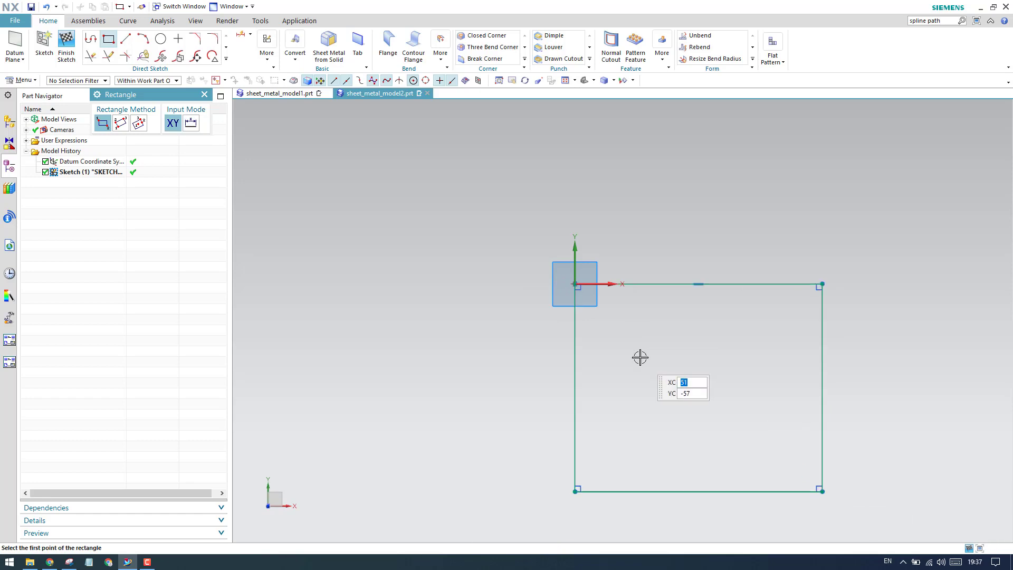
pyautogui.press('Escape')
# - Dimension the rectangle's upper edge and set its width to 150 mm
pyautogui.press('d')
pyautogui.click(656, 280)
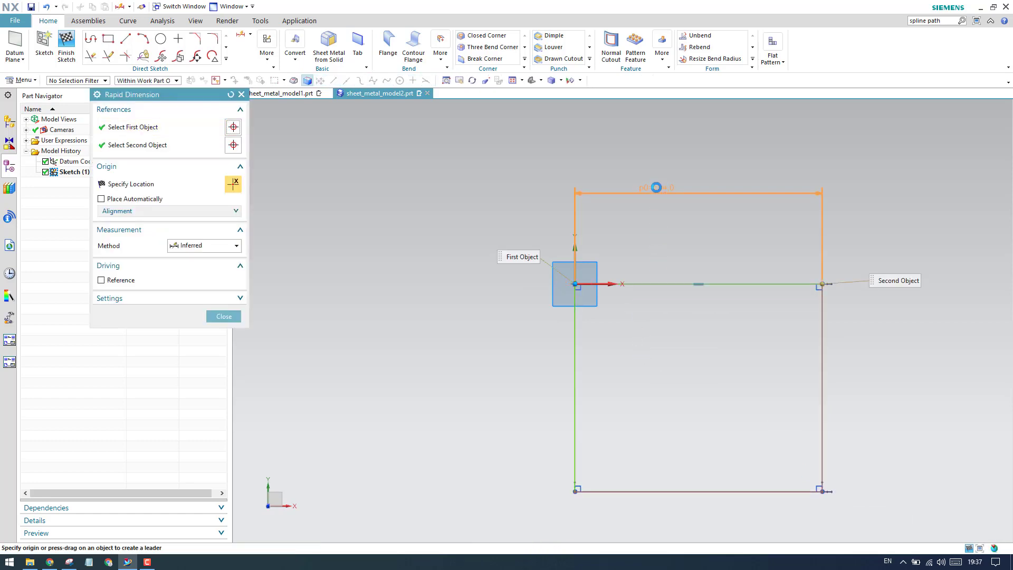
pyautogui.click(656, 187)
pyautogui.write('15')
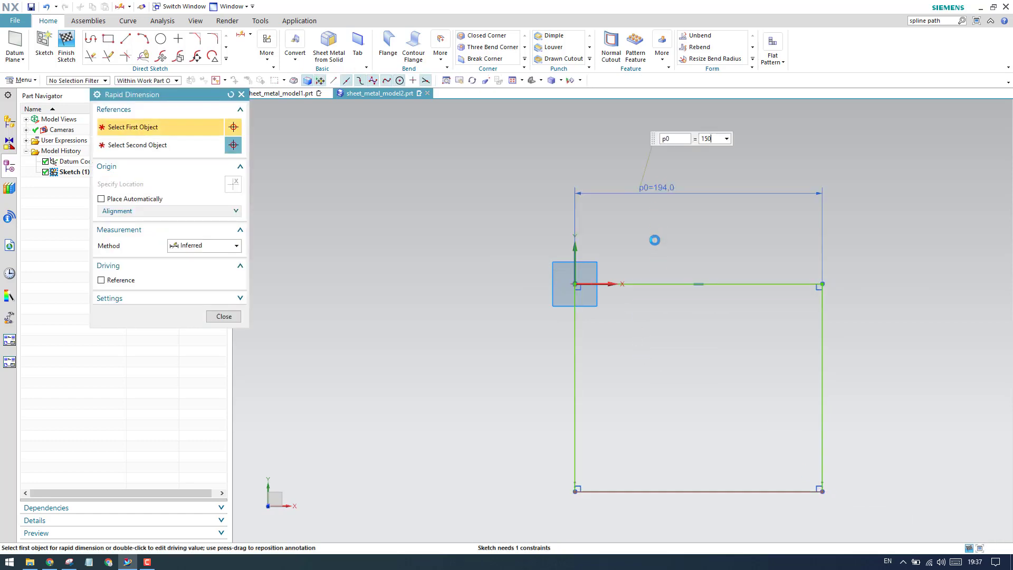
pyautogui.write('0')
pyautogui.press('Return')
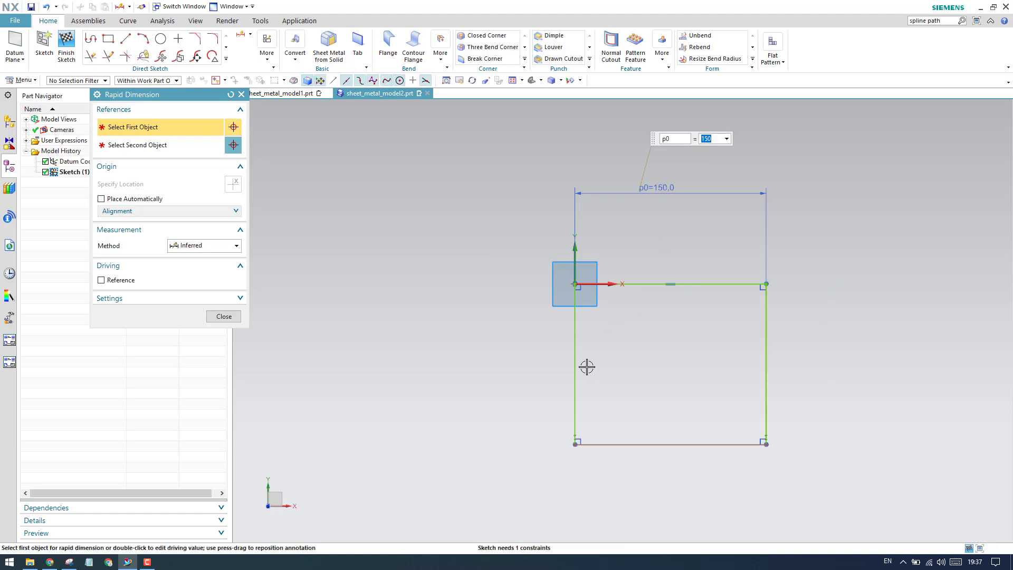
pyautogui.middleClick(584, 362)
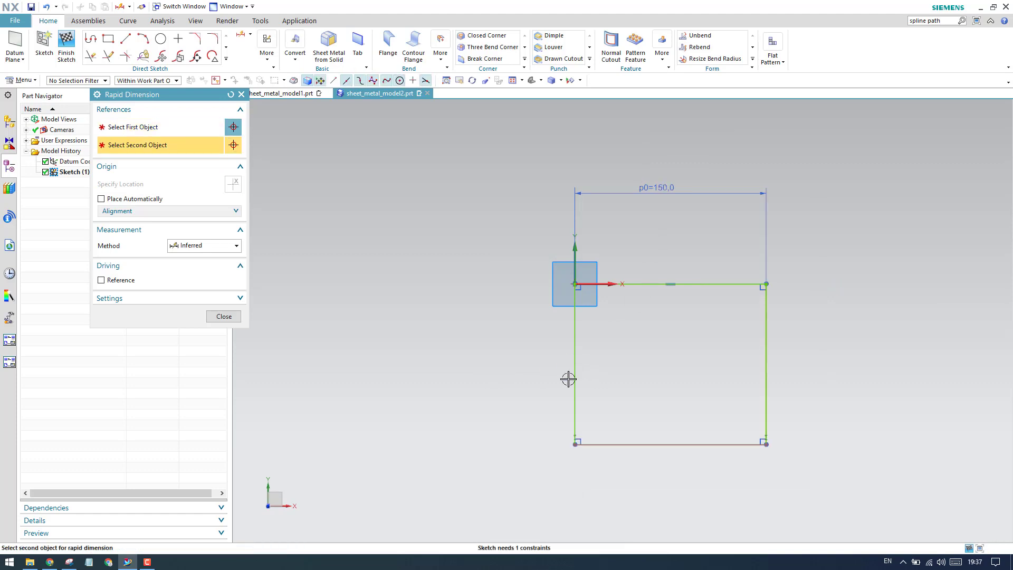
pyautogui.click(241, 94)
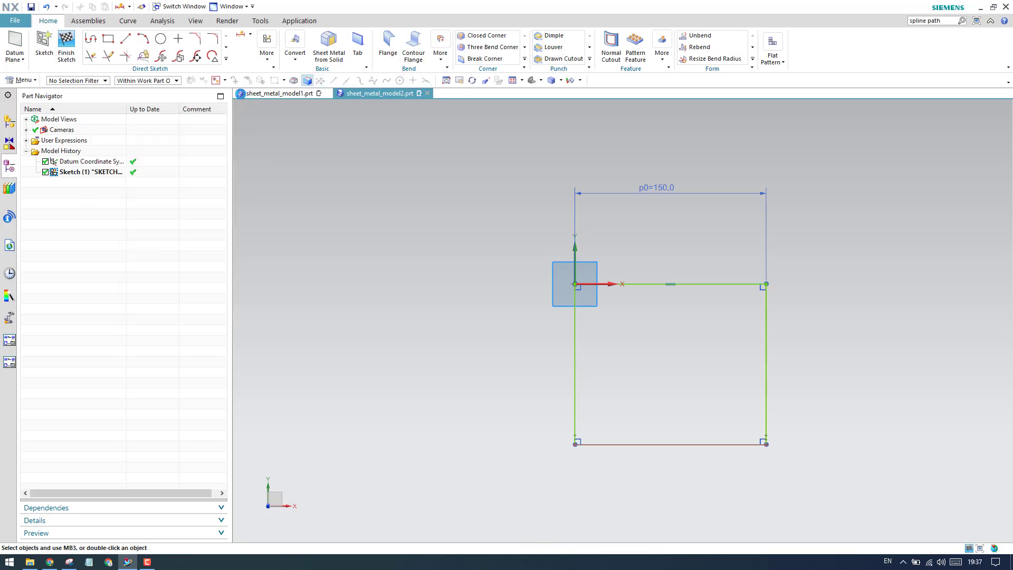
# - Dimension the rectangle's left edge and set its height to 300 mm
pyautogui.press('d')
pyautogui.click(572, 329)
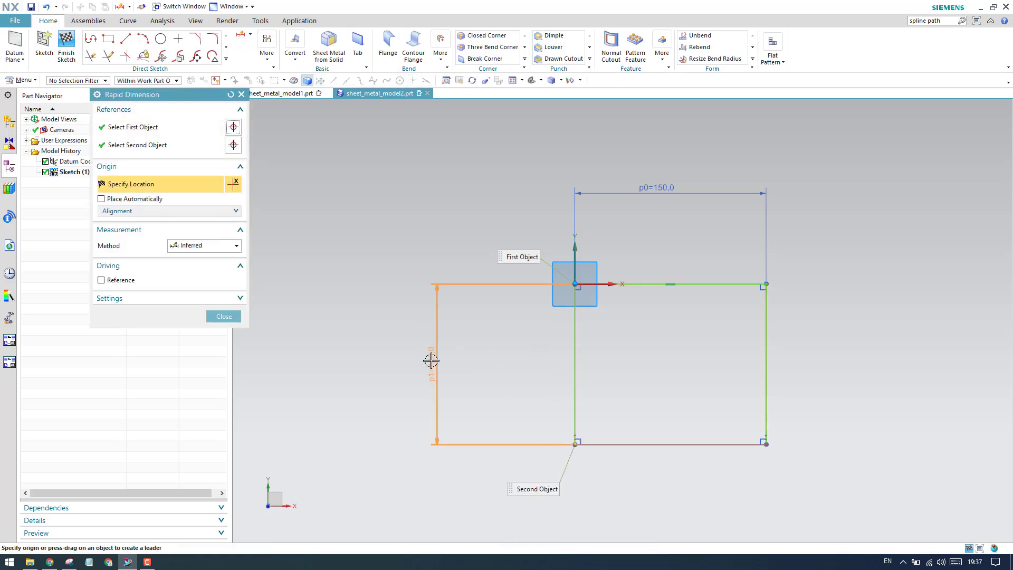
pyautogui.click(457, 490)
pyautogui.write('300')
pyautogui.press('Return')
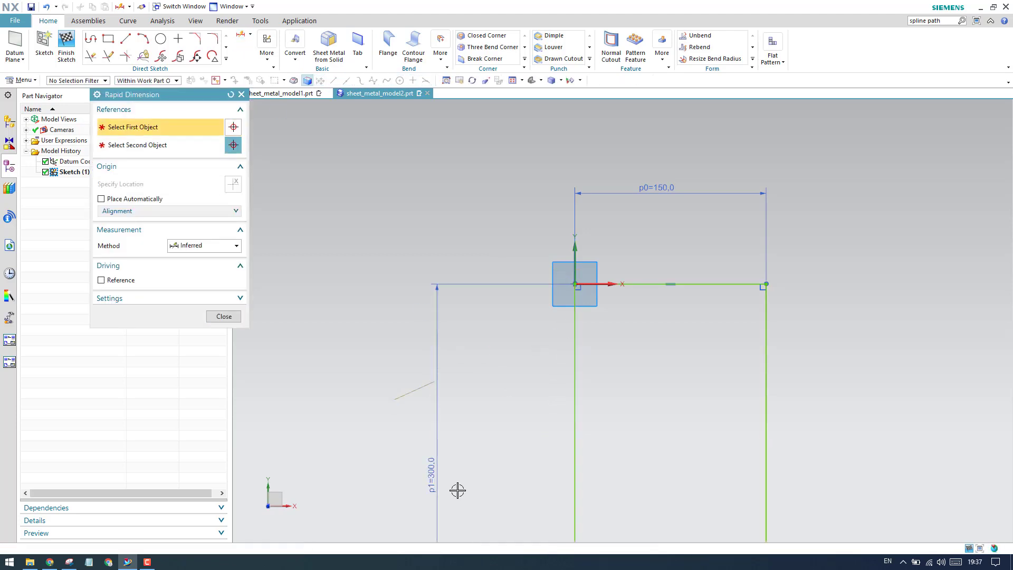
pyautogui.click(227, 316)
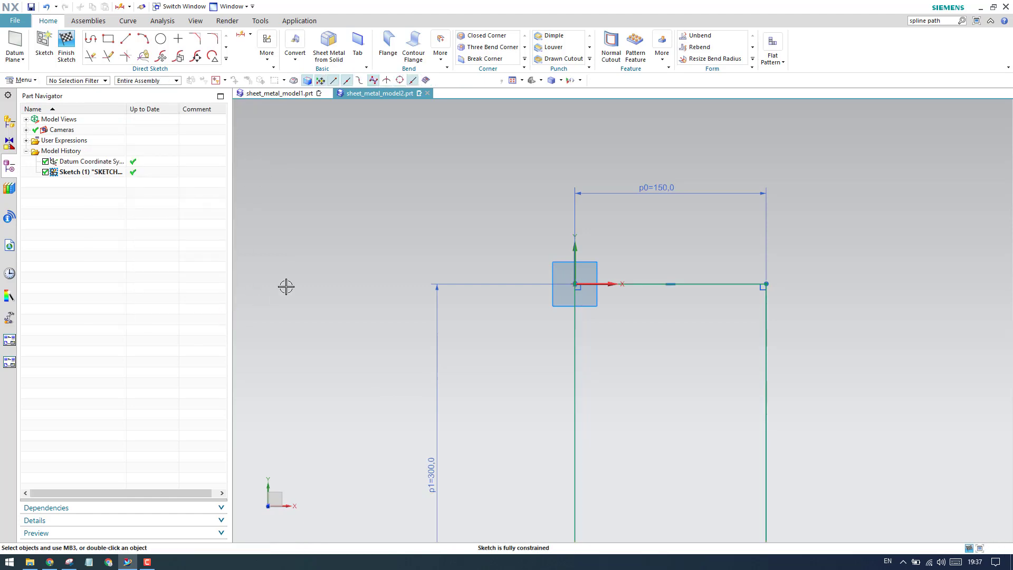
# - Sketch a vertical line about 23 mm long inside the rectangle, near its upper-left corner
pyautogui.scroll(-2, 285, 285)
pyautogui.click(126, 39)
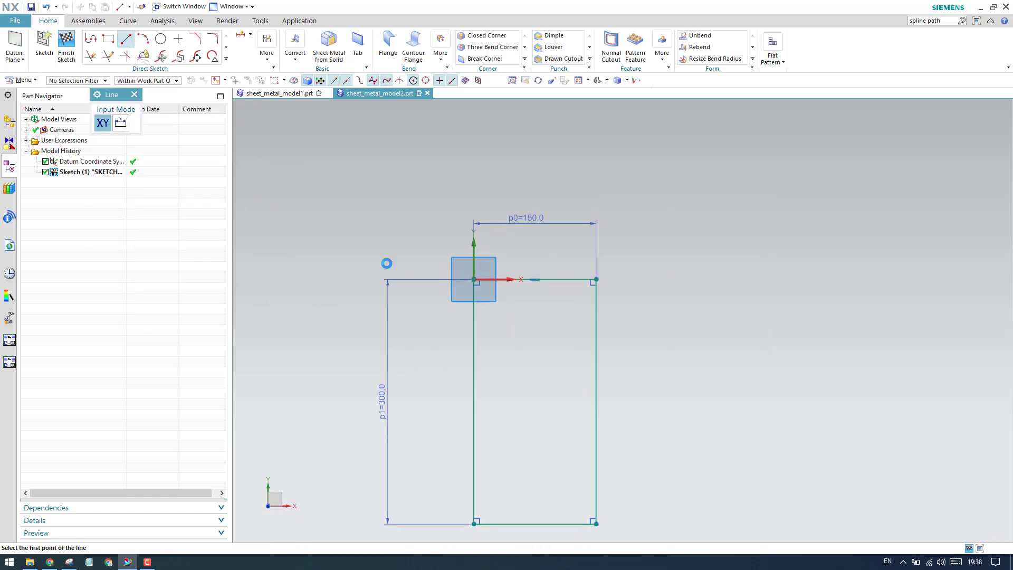
pyautogui.scroll(5, 498, 315)
pyautogui.click(502, 285)
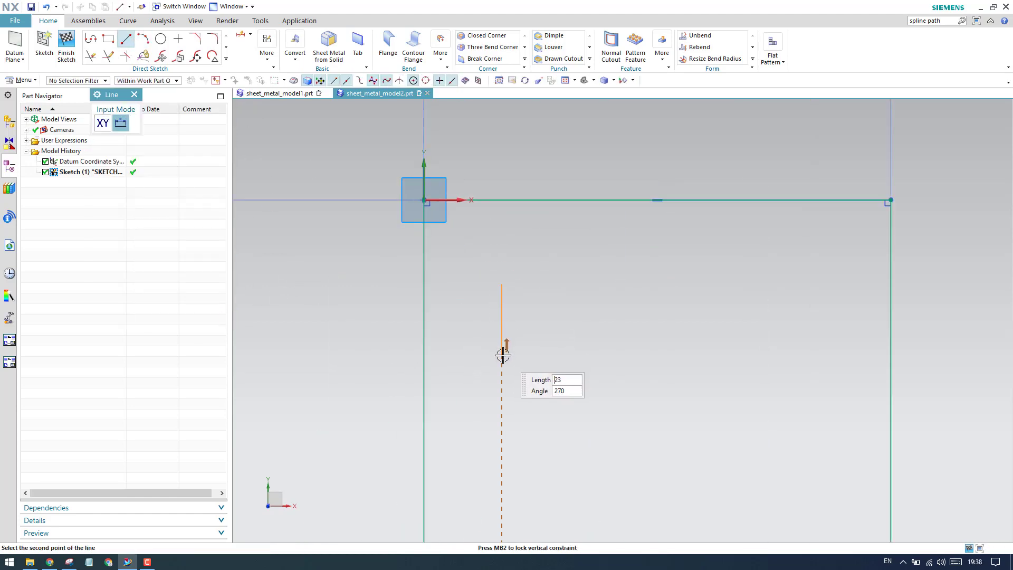
pyautogui.click(502, 355)
pyautogui.press('Escape')
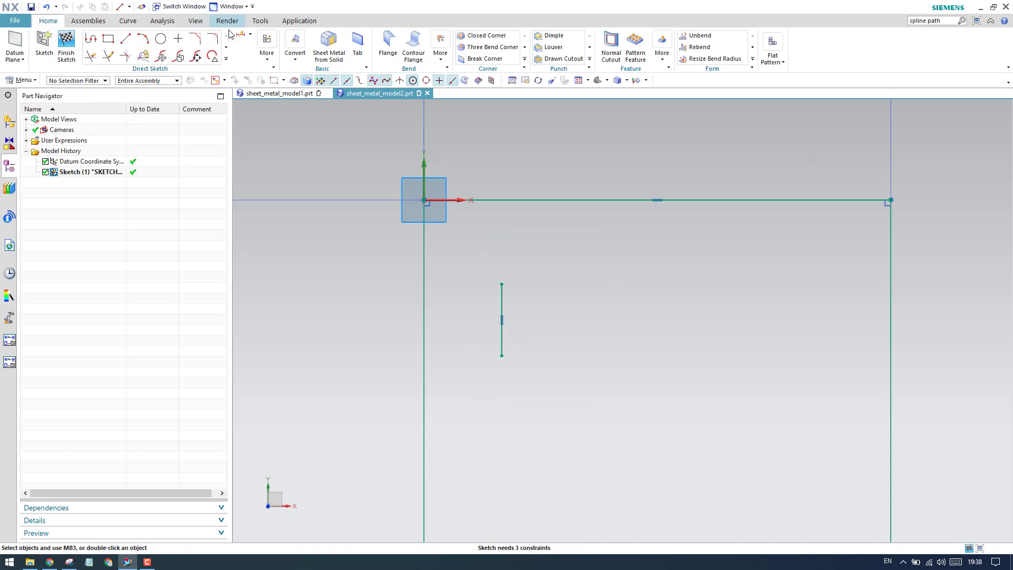
# - Dimension the vertical line's upper endpoint from the rectangle's upper edge and set the distance to 50 mm
pyautogui.press('d')
pyautogui.click(502, 284)
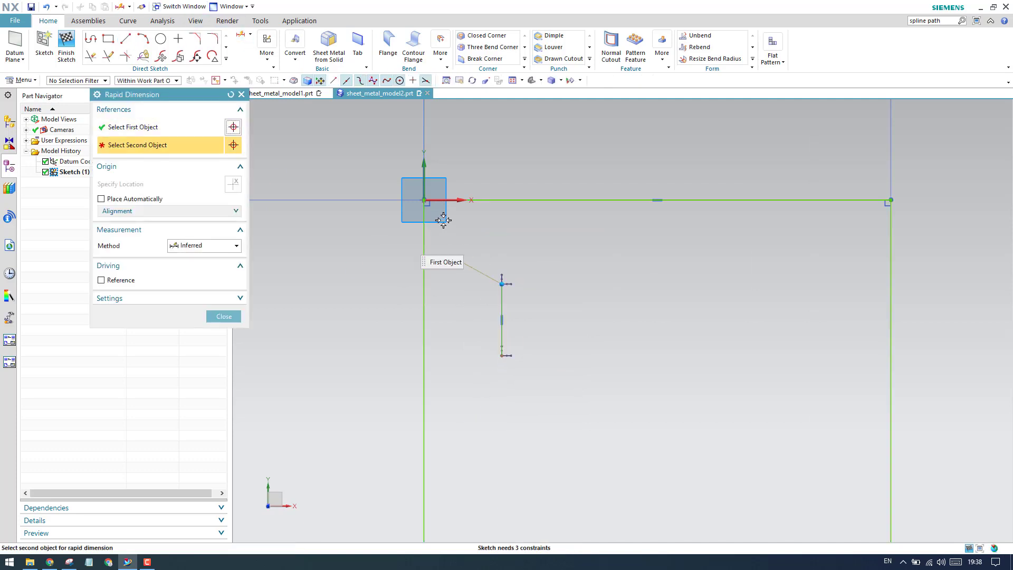
pyautogui.click(445, 200)
pyautogui.click(554, 309)
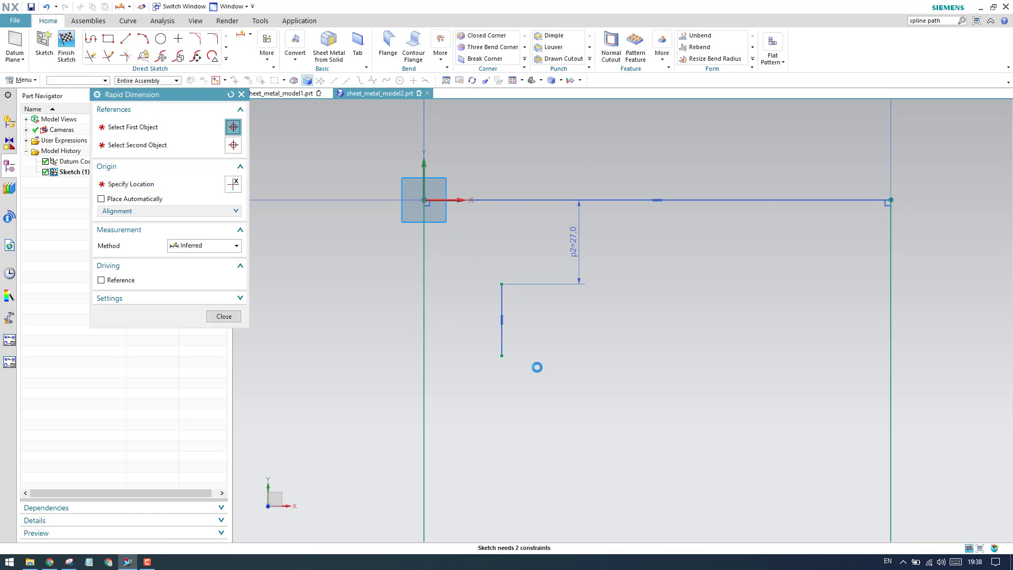
pyautogui.write('50')
pyautogui.press('Return')
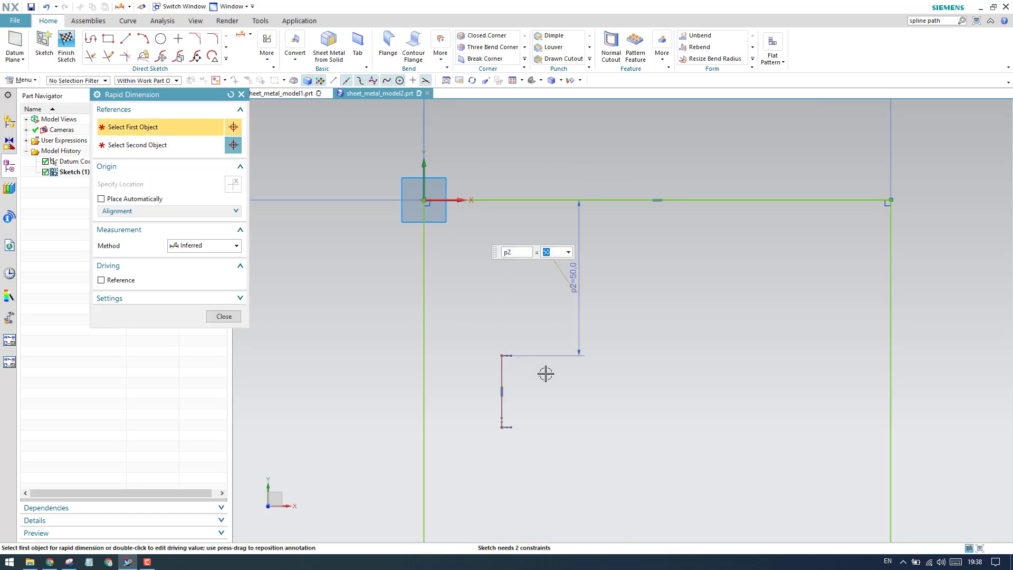
# - Dimension the vertical line and set its length to 50 mm
pyautogui.click(501, 385)
pyautogui.click(360, 388)
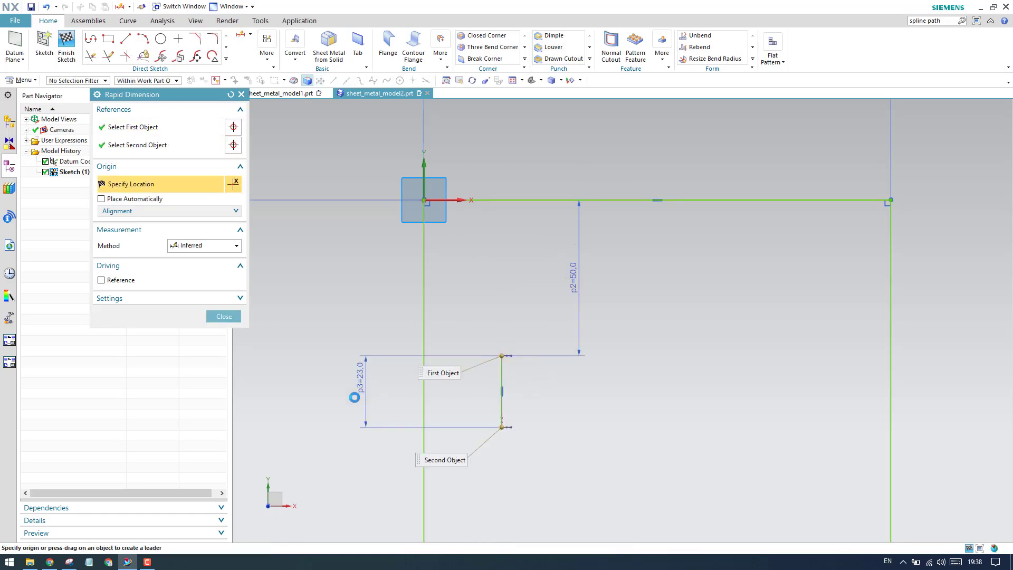
pyautogui.write('50')
pyautogui.press('Return')
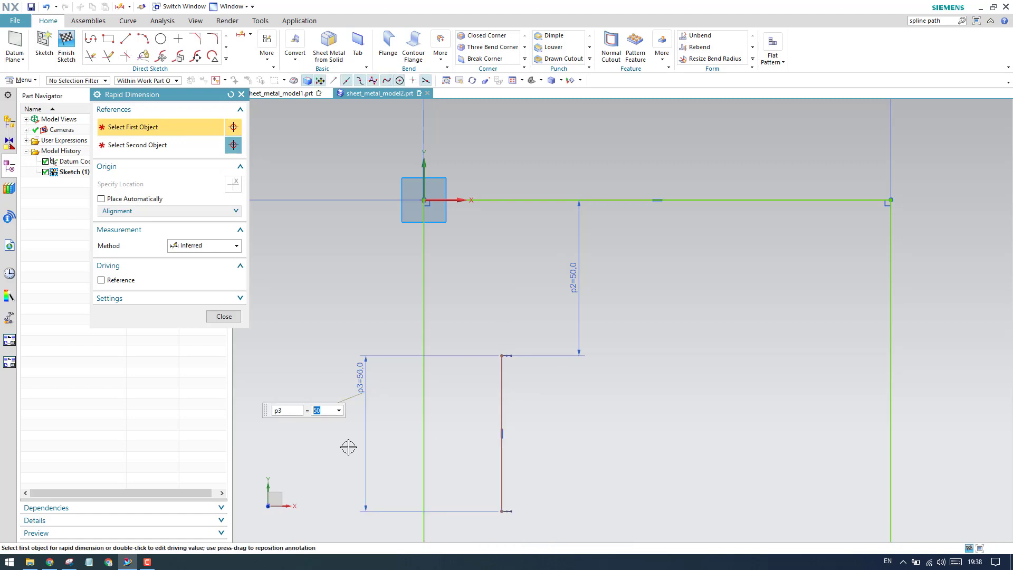
pyautogui.click(223, 316)
# - Dimension the vertical line horizontally from the rectangle's left edge and set the distance to 50 mm
pyautogui.scroll(-4, 367, 402)
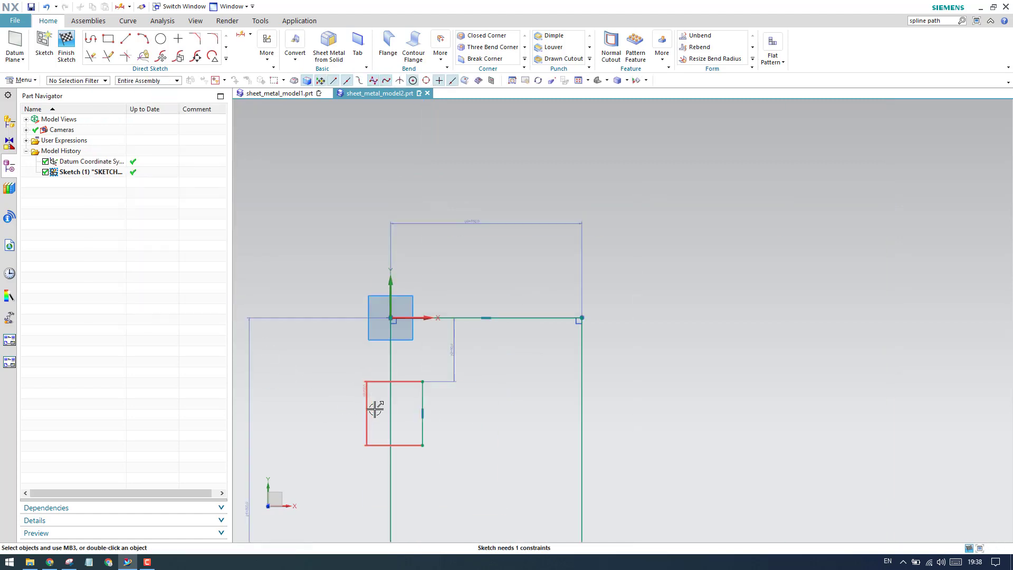
pyautogui.scroll(4, 425, 448)
pyautogui.scroll(-1, 462, 436)
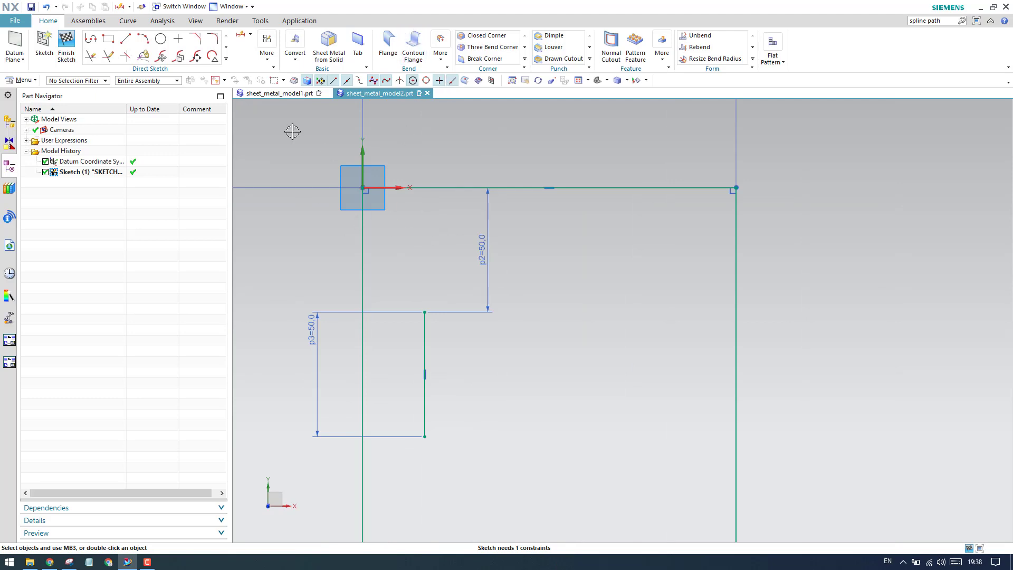
pyautogui.click(242, 39)
pyautogui.click(425, 422)
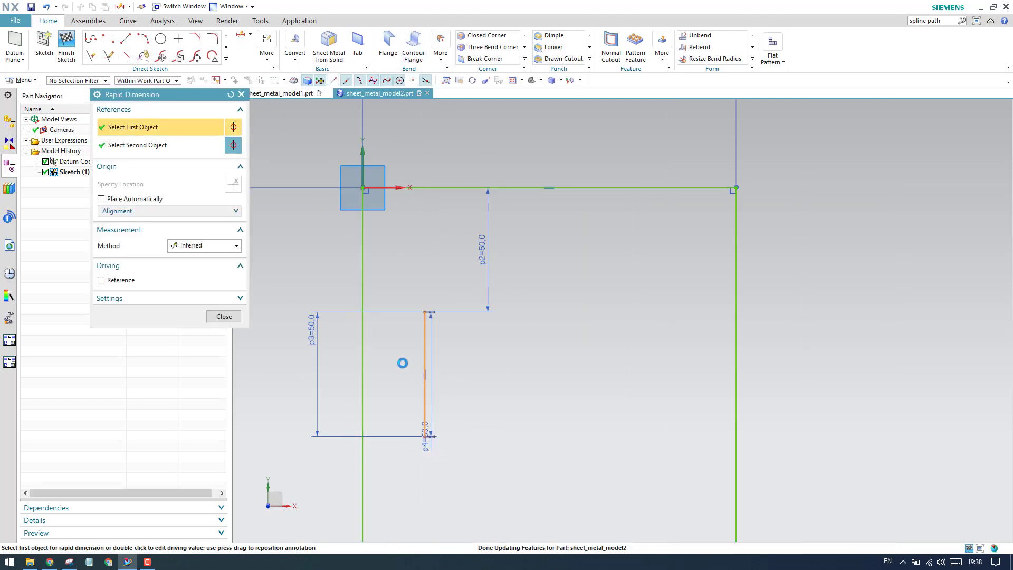
pyautogui.click(365, 269)
pyautogui.click(409, 148)
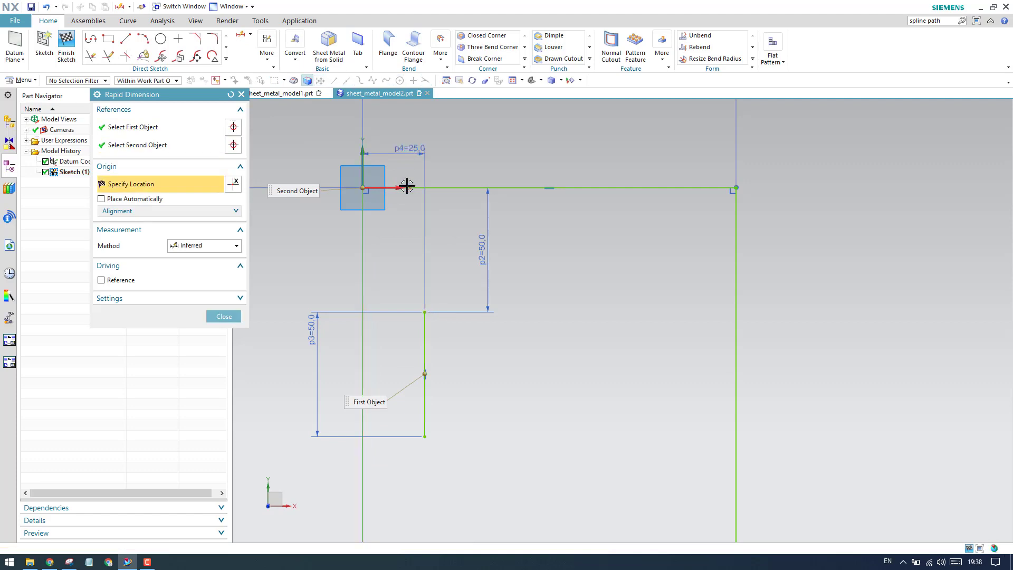
pyautogui.write('50')
pyautogui.press('Return')
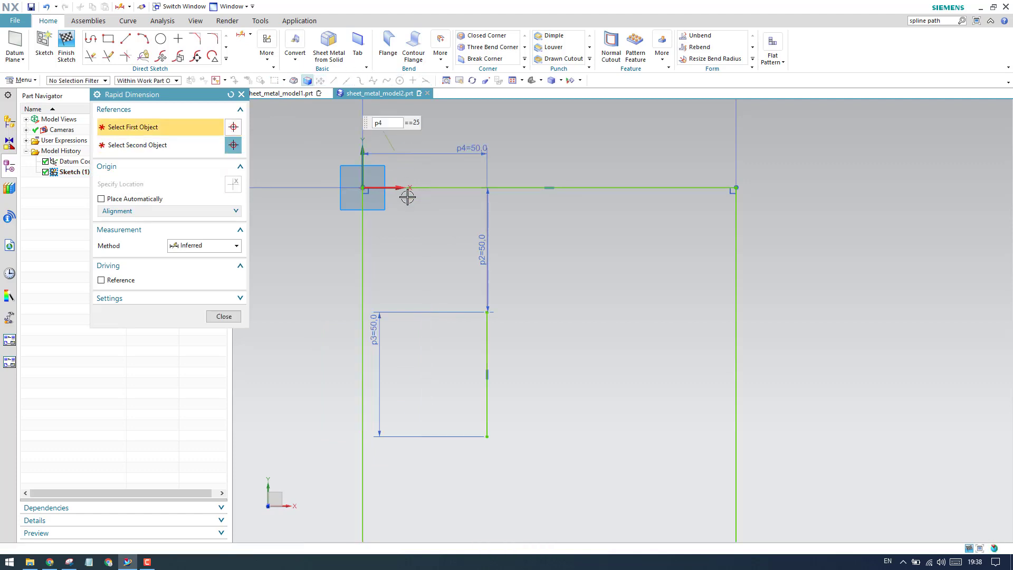
pyautogui.press('Escape')
# - Start a linear Pattern Curve of the inner vertical line, with the rectangle's upper edge as Direction 1
pyautogui.scroll(-4, 491, 293)
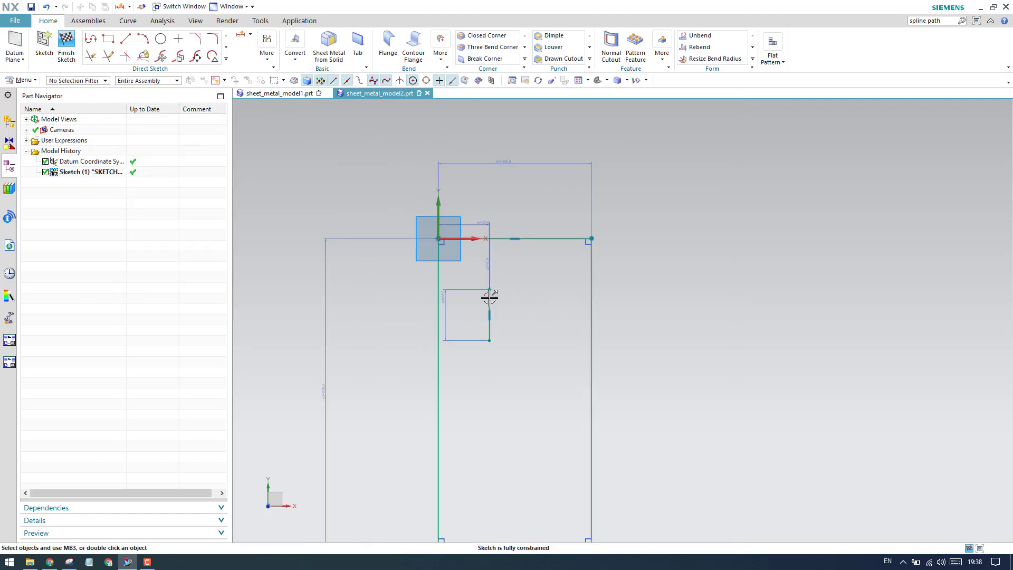
pyautogui.scroll(3, 490, 312)
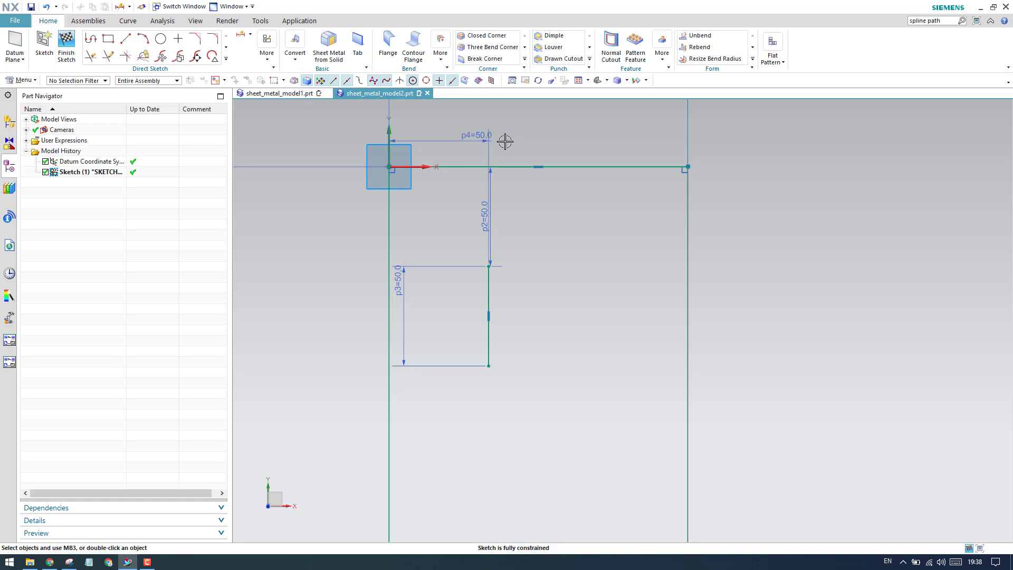
pyautogui.click(228, 62)
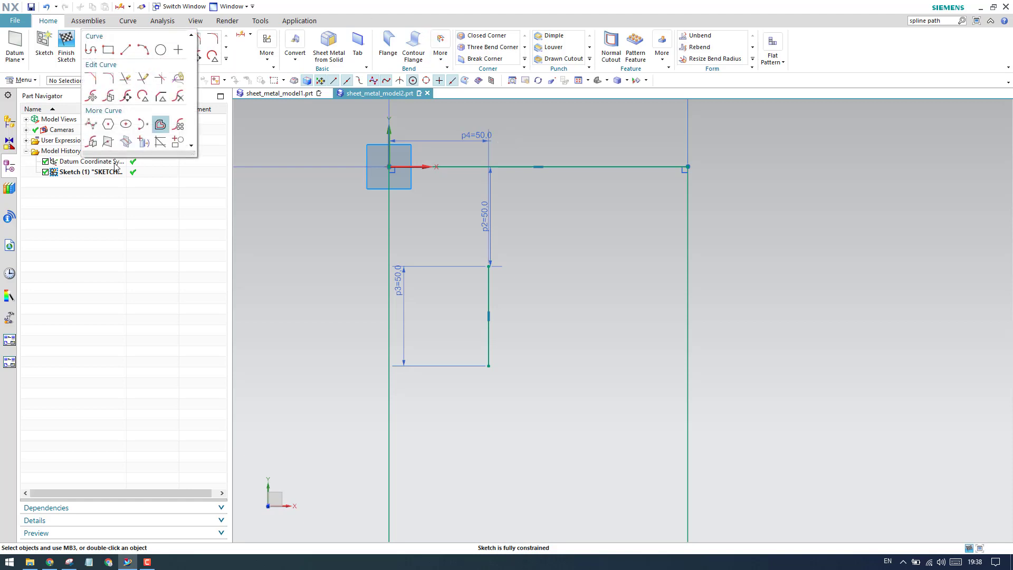
pyautogui.click(179, 125)
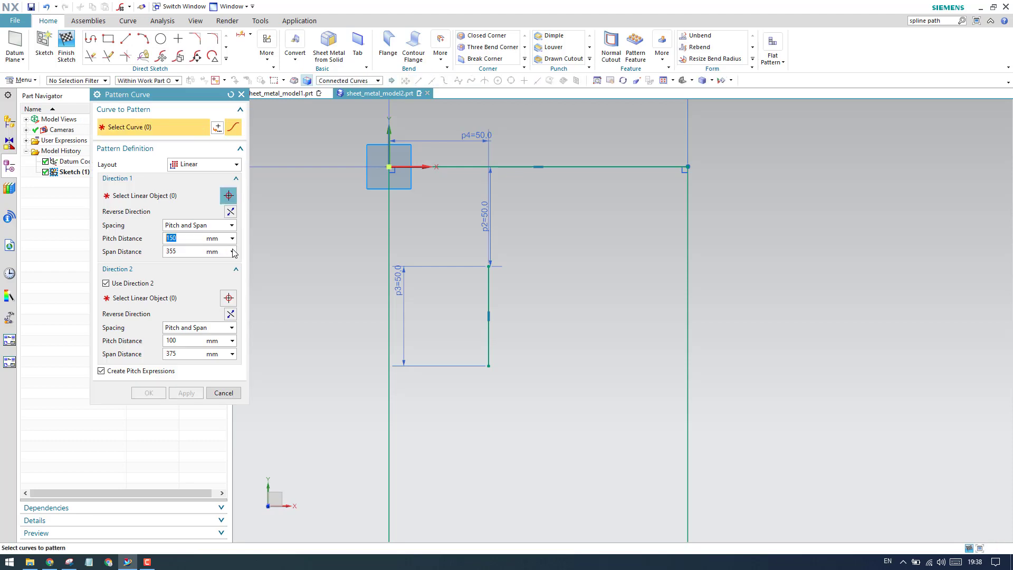
pyautogui.click(488, 298)
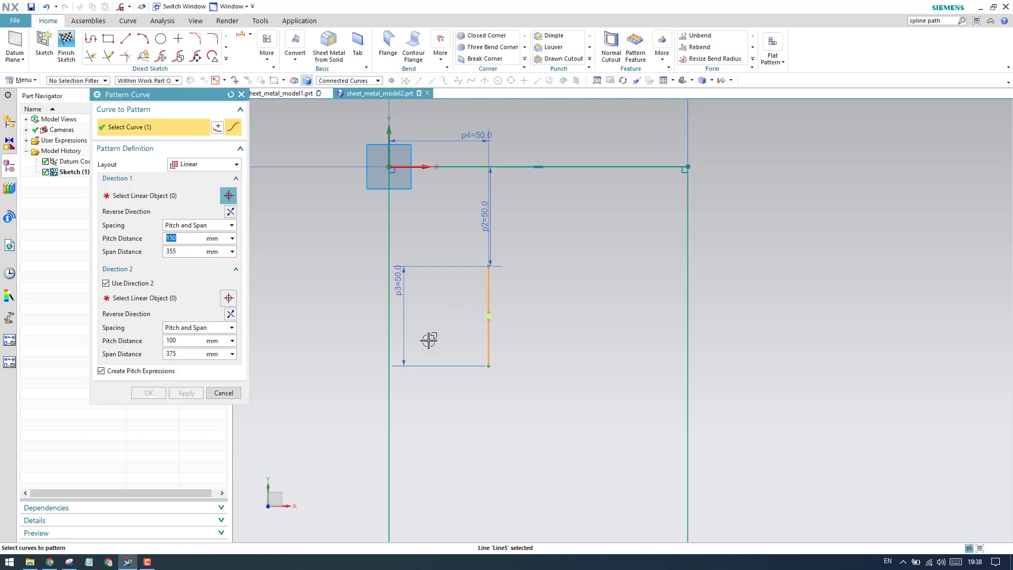
pyautogui.click(172, 197)
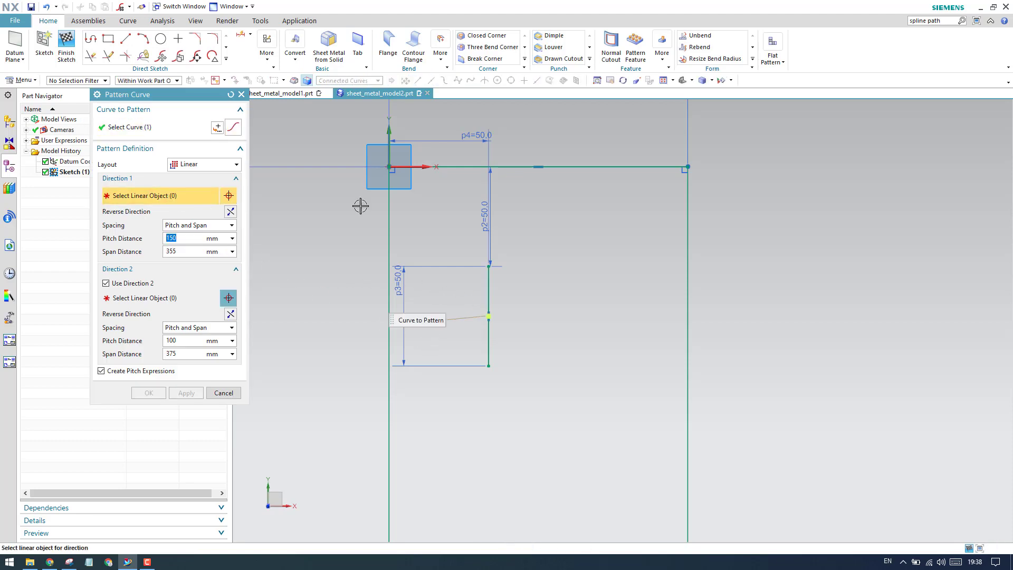
pyautogui.click(623, 167)
# - Set the pattern's Direction 1 spacing to Count and Span, with a count of 3 and a span distance of 60 mm
pyautogui.click(196, 225)
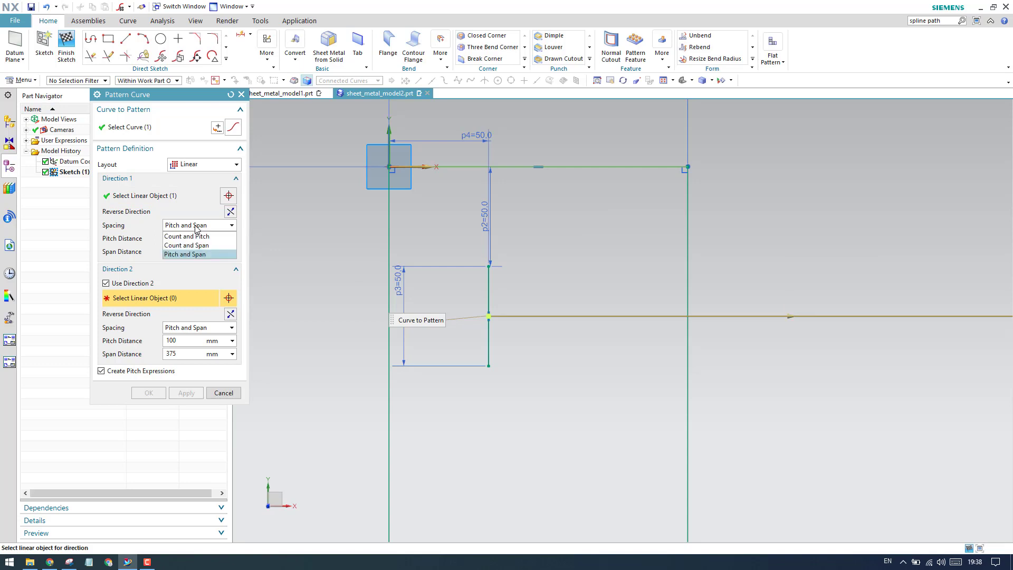
pyautogui.click(198, 246)
pyautogui.doubleClick(200, 237)
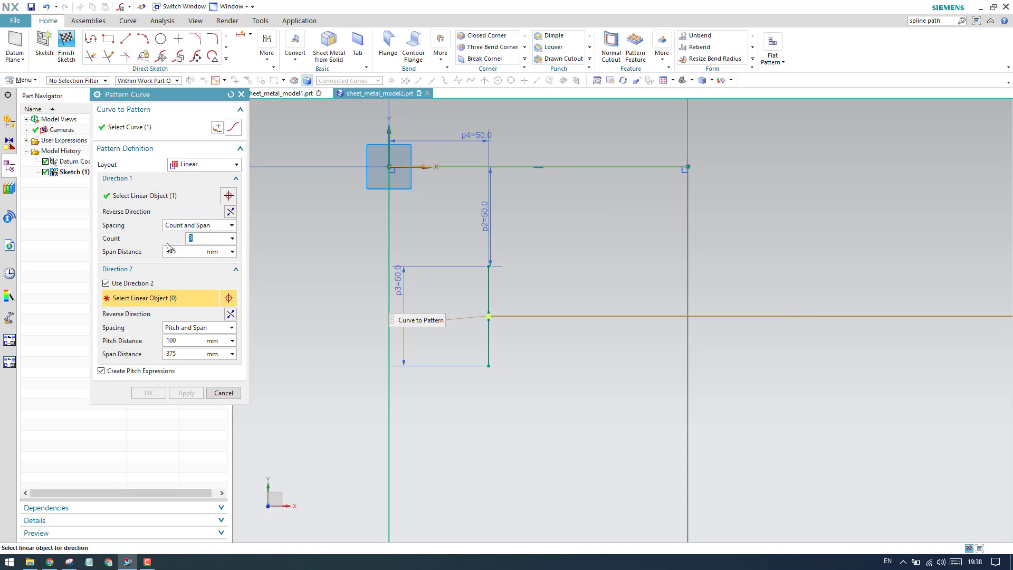
pyautogui.press('Tab')
pyautogui.write('6')
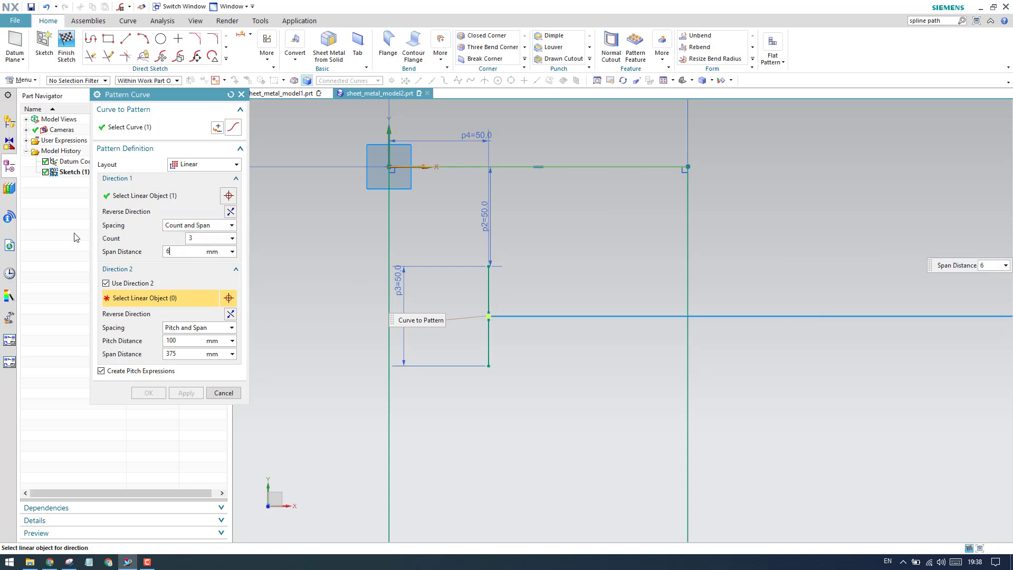
pyautogui.write('0')
pyautogui.press('Return')
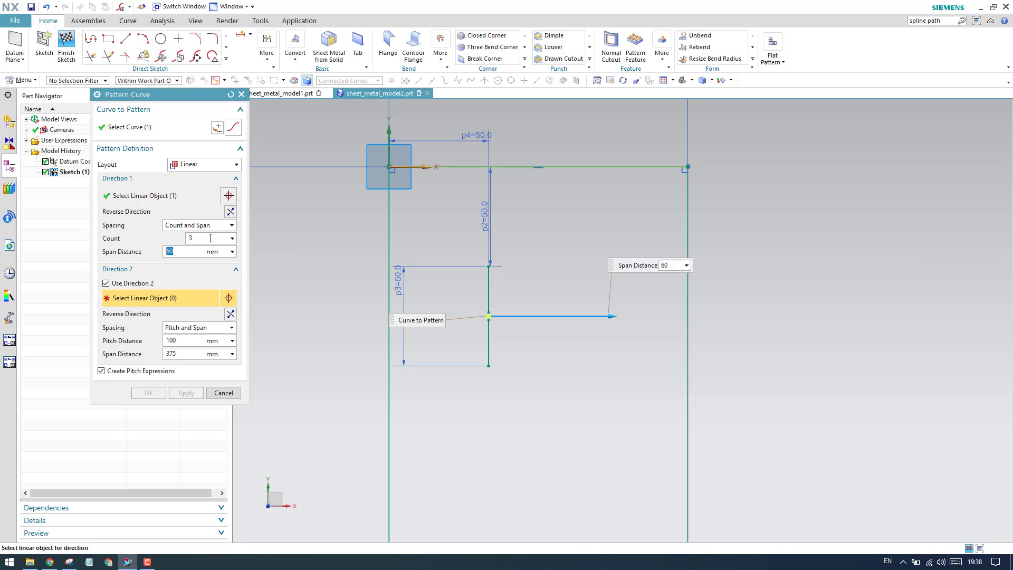
pyautogui.click(210, 227)
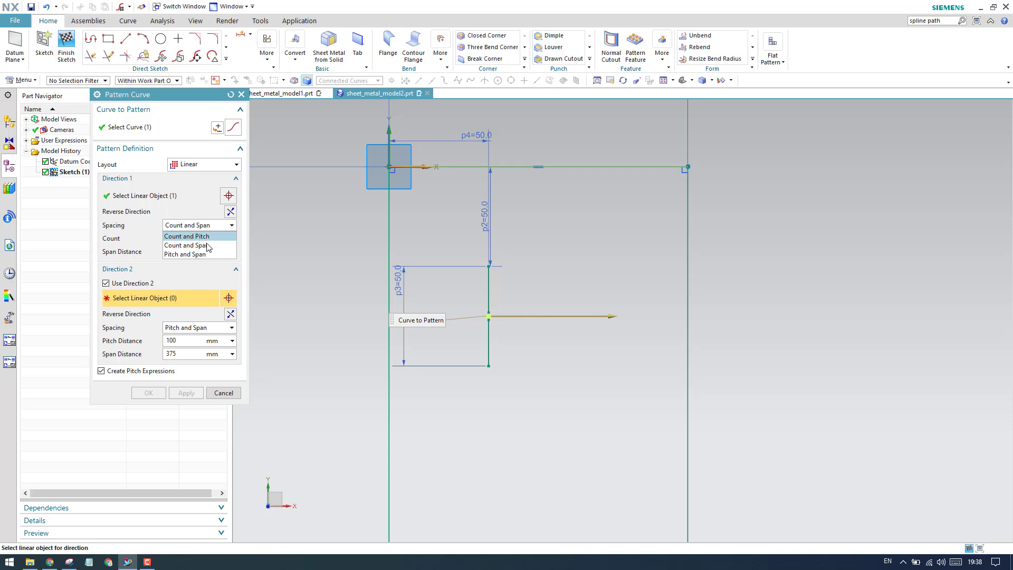
pyautogui.click(207, 246)
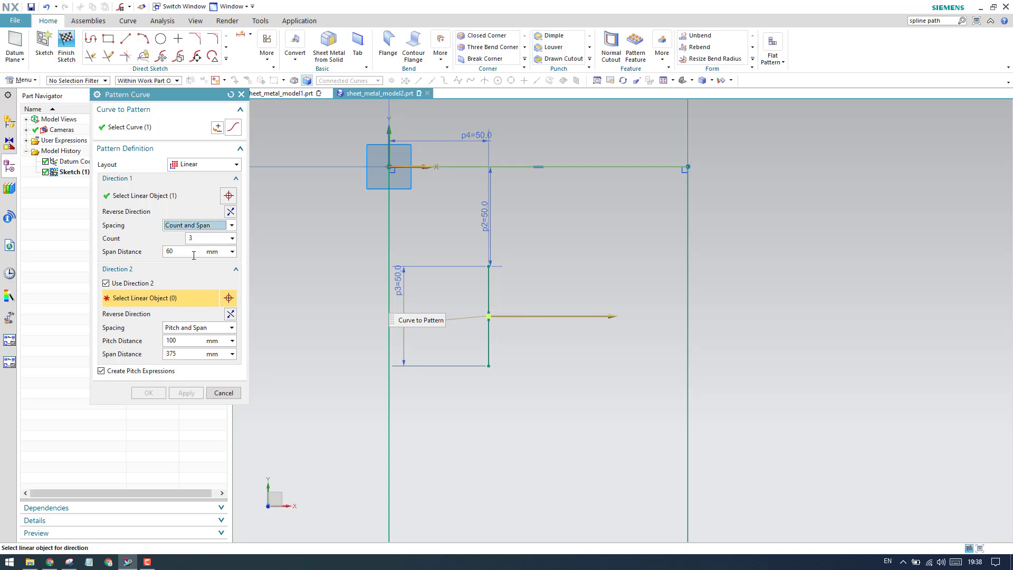
pyautogui.doubleClick(193, 255)
# - Choose the rectangle's long edge nearest the patterned line as Direction 2, running down the plate
pyautogui.scroll(-5, 428, 280)
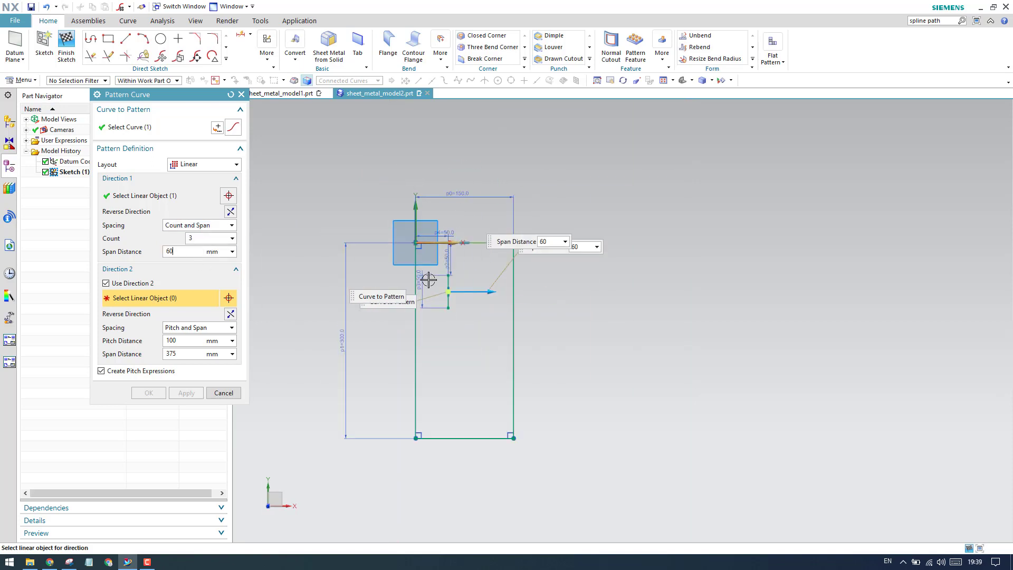
pyautogui.scroll(5, 429, 279)
pyautogui.scroll(1, 428, 279)
pyautogui.click(184, 339)
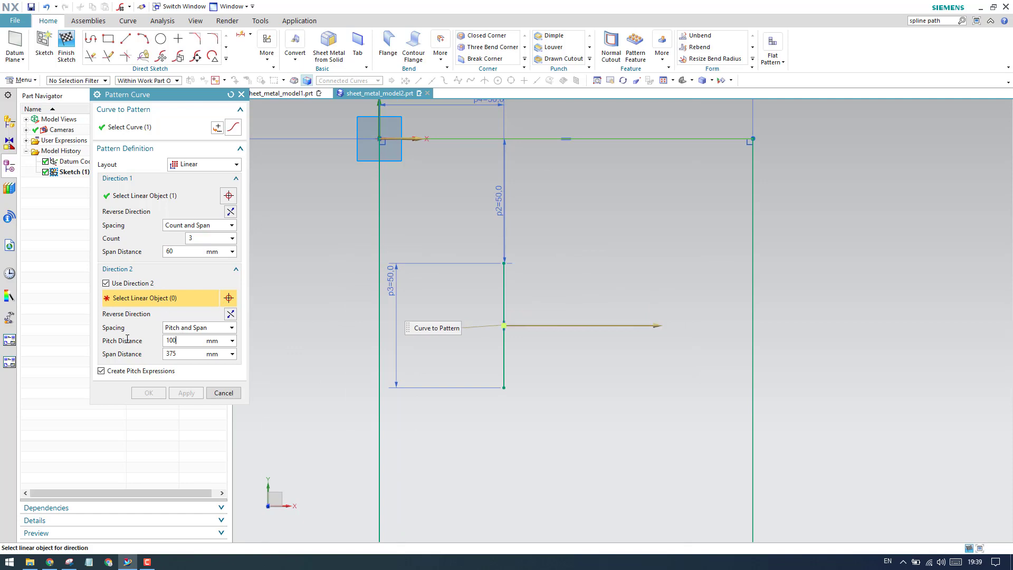
pyautogui.click(384, 310)
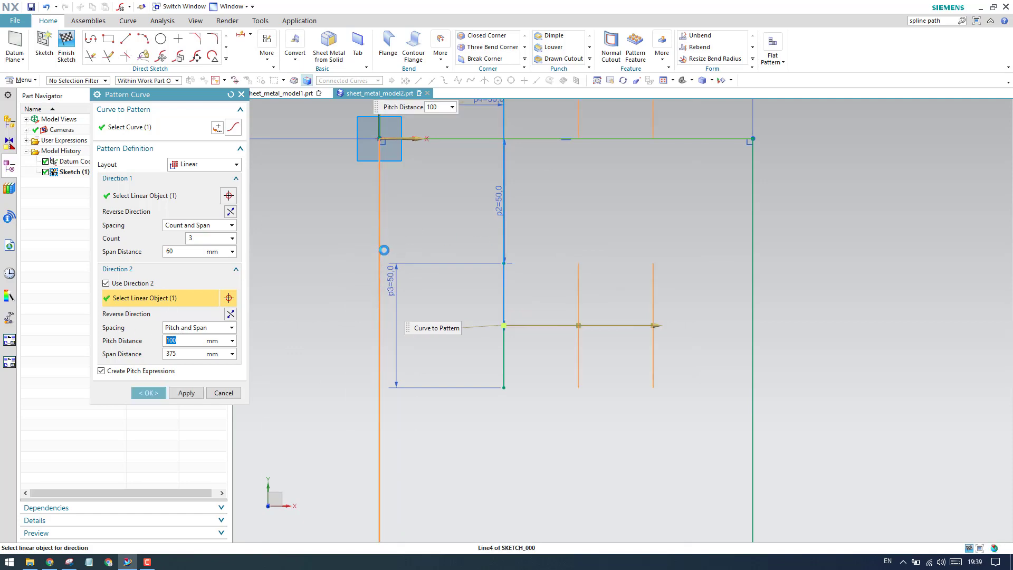
pyautogui.scroll(-3, 384, 245)
pyautogui.scroll(-2, 383, 245)
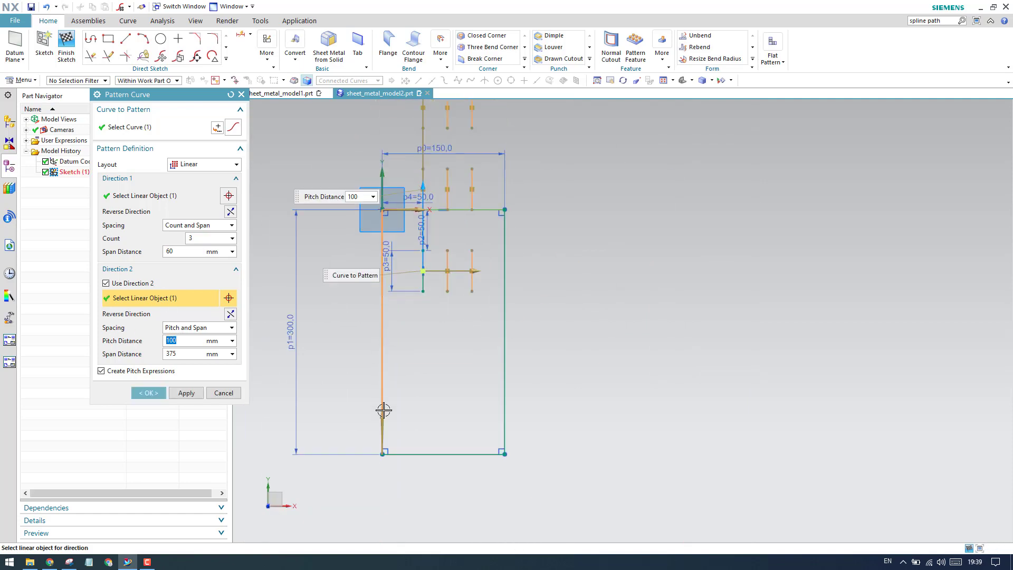
pyautogui.scroll(4, 422, 358)
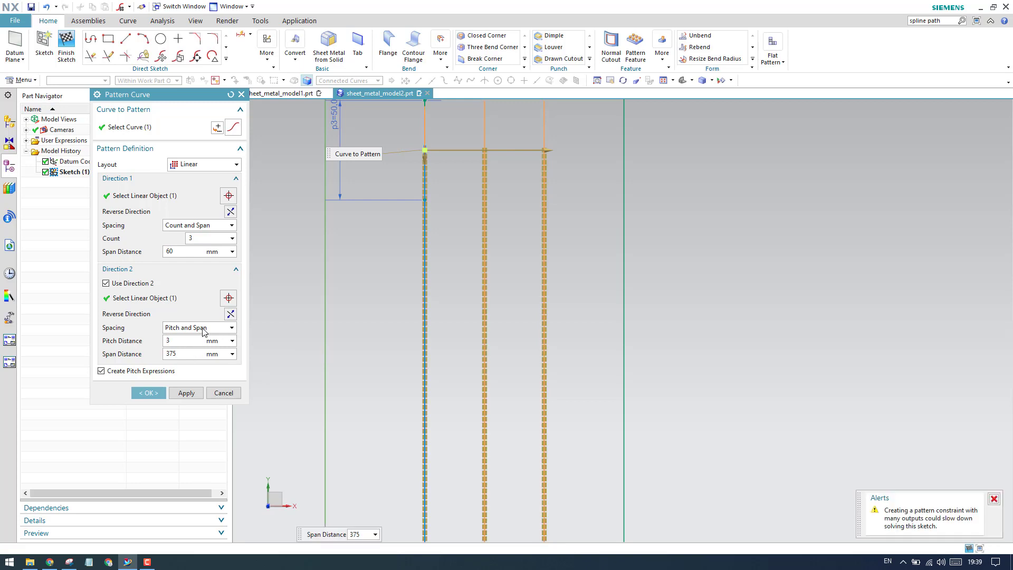
# - Set Direction 2 to Count and Span with a count of 3 and a span distance of 145 mm, and create the pattern
pyautogui.click(200, 328)
pyautogui.click(191, 345)
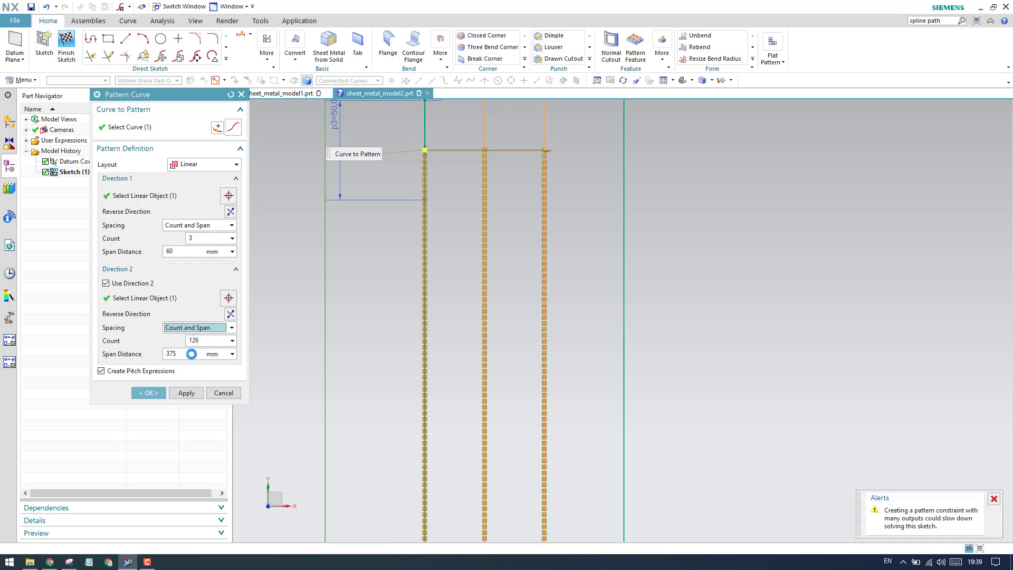
pyautogui.doubleClick(206, 342)
pyautogui.write('3')
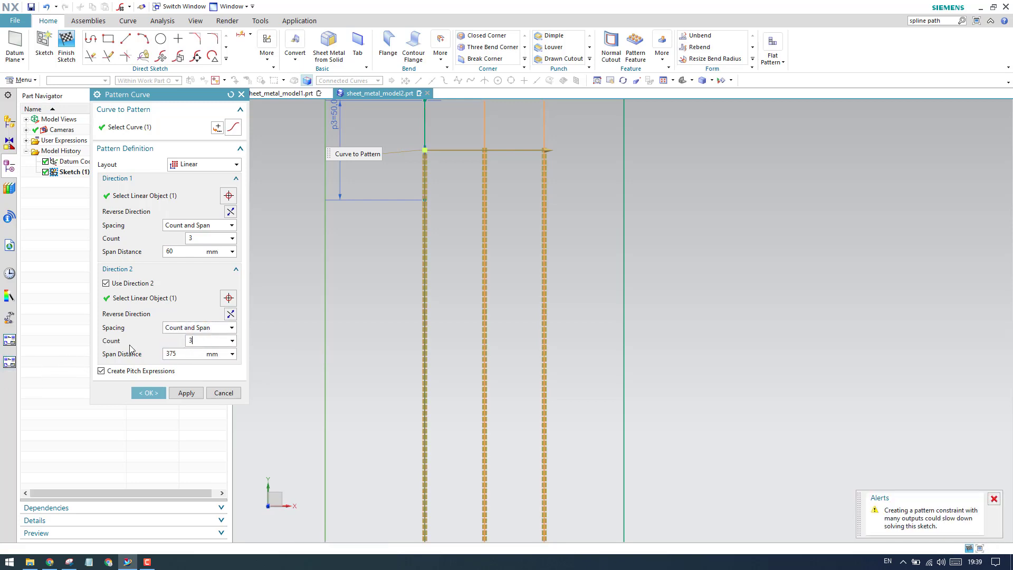
pyautogui.doubleClick(188, 353)
pyautogui.write('1')
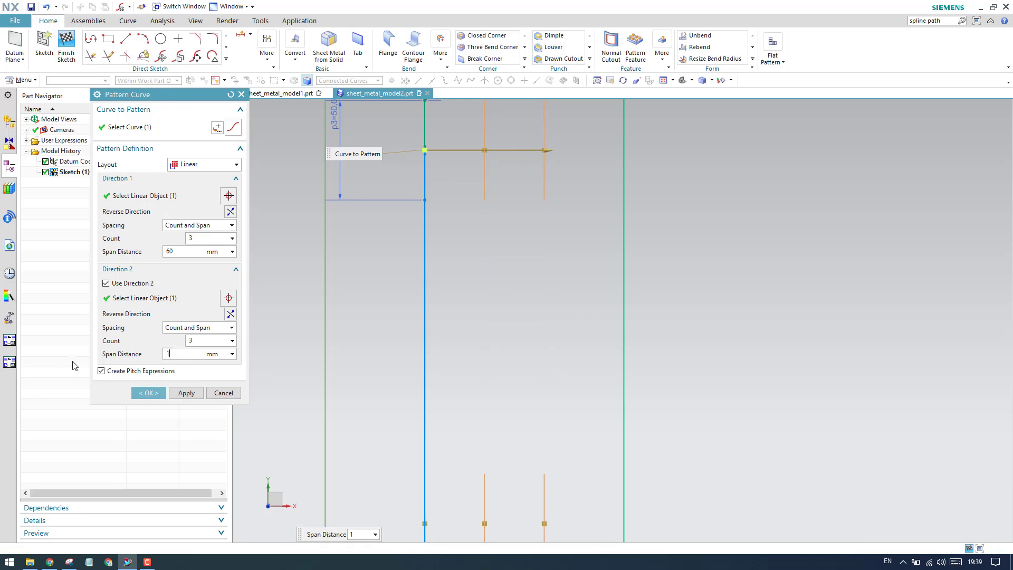
pyautogui.write('45')
pyautogui.scroll(-2, 497, 373)
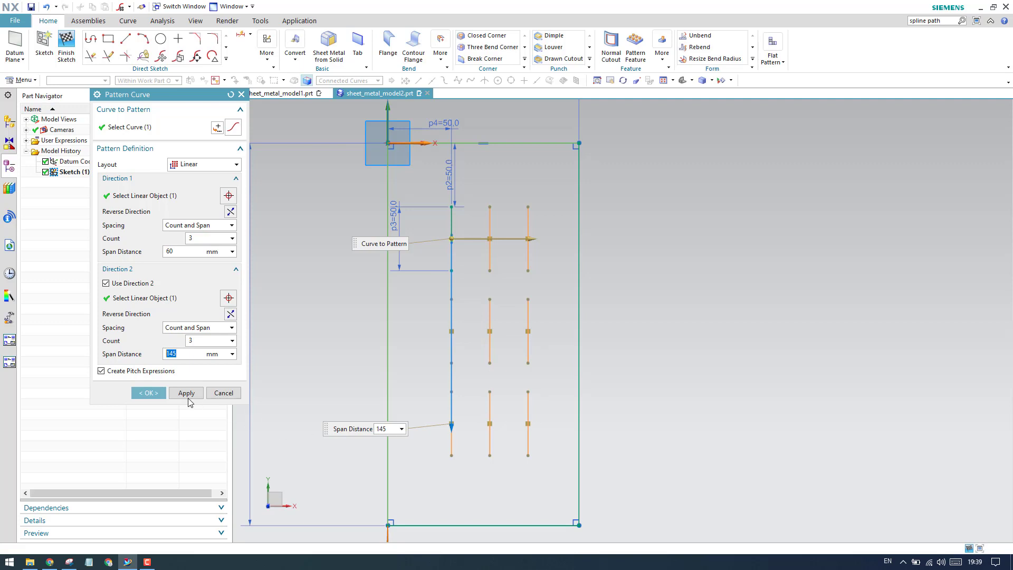
pyautogui.click(151, 392)
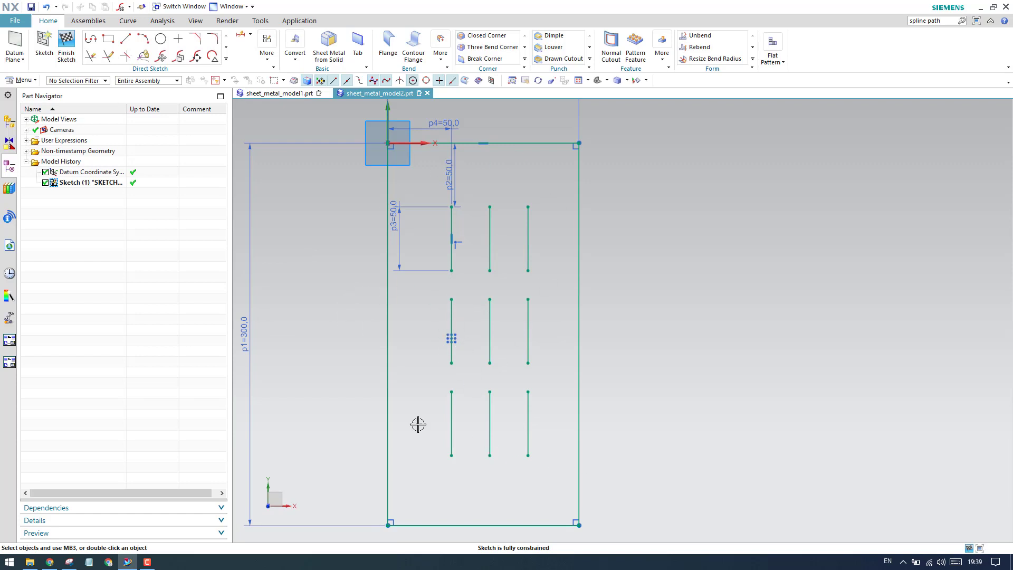
# - Finish the sketch and start a base Tab with the curve rule set to Connected Curves
pyautogui.click(66, 47)
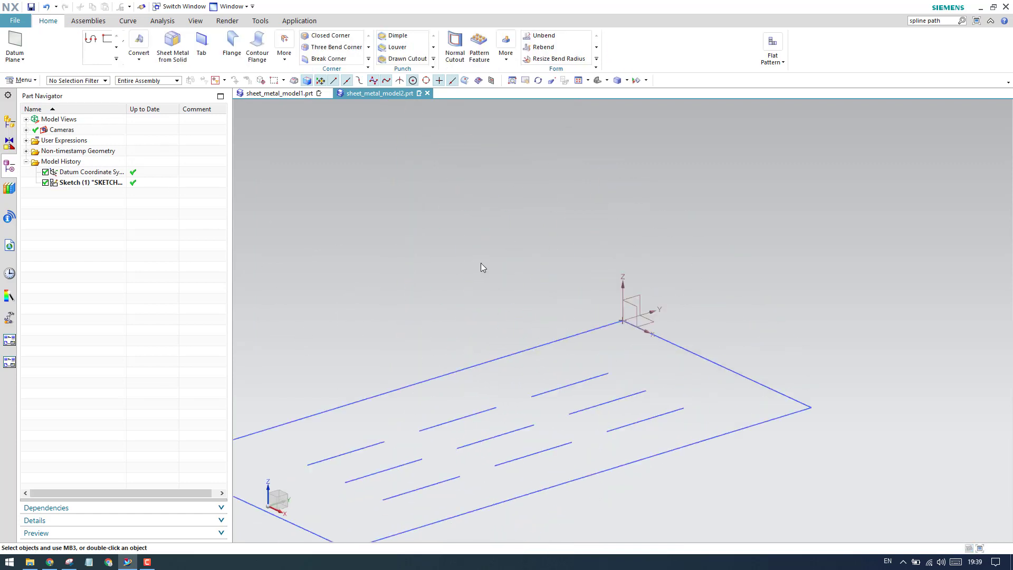
pyautogui.scroll(2, 438, 291)
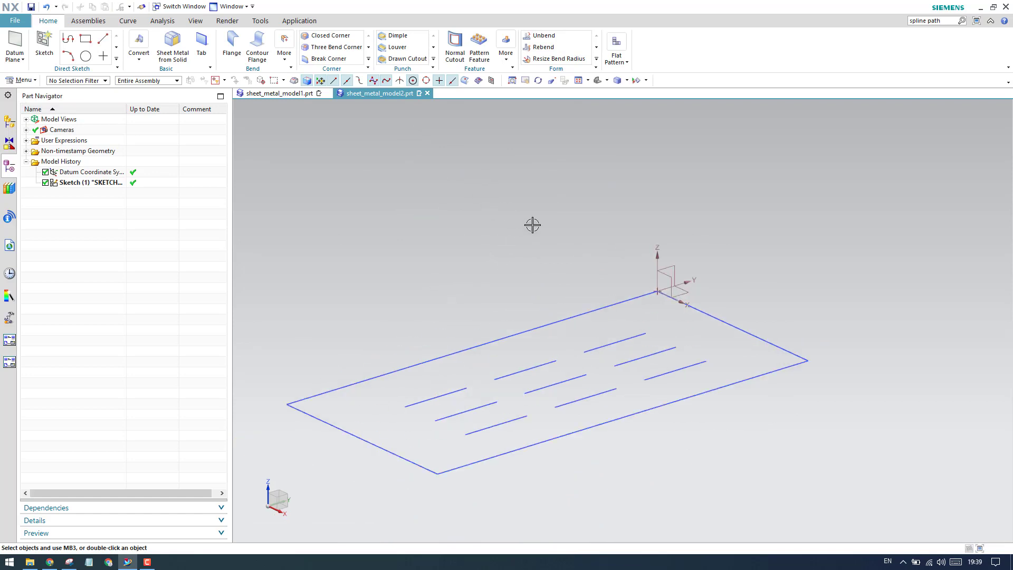
pyautogui.scroll(-2, 560, 231)
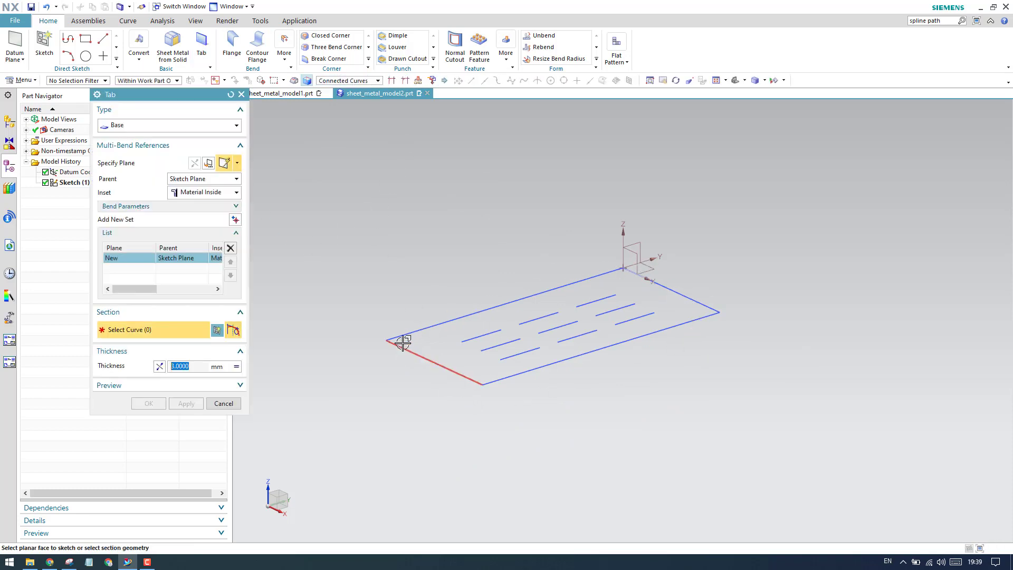
pyautogui.scroll(2, 671, 286)
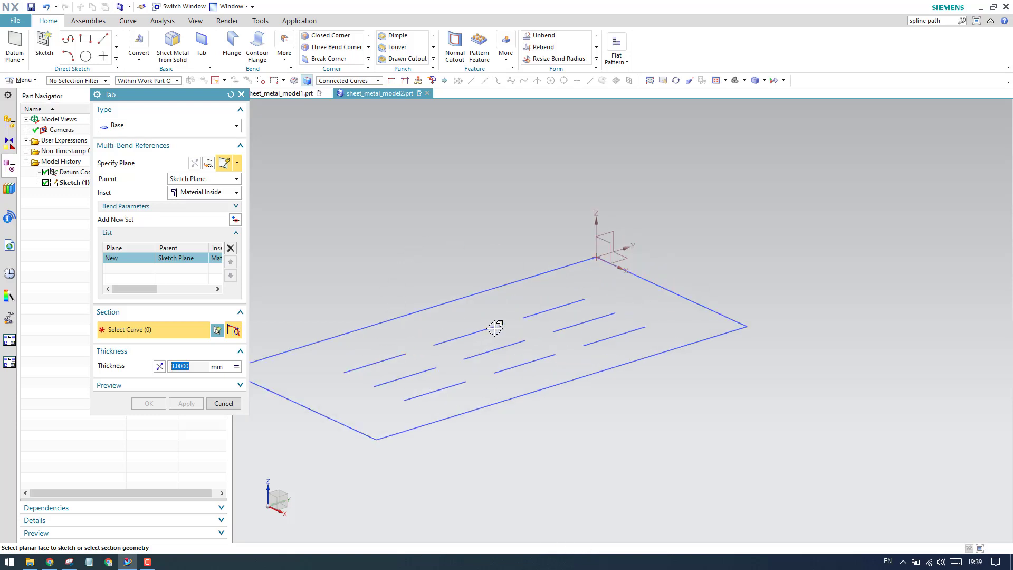
pyautogui.click(362, 82)
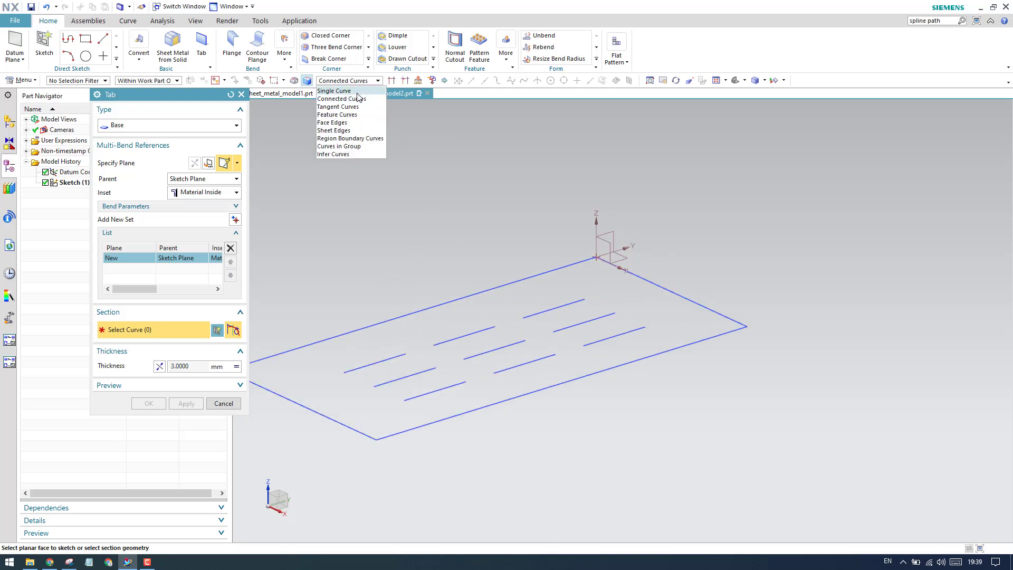
pyautogui.click(359, 91)
pyautogui.click(358, 83)
pyautogui.click(354, 98)
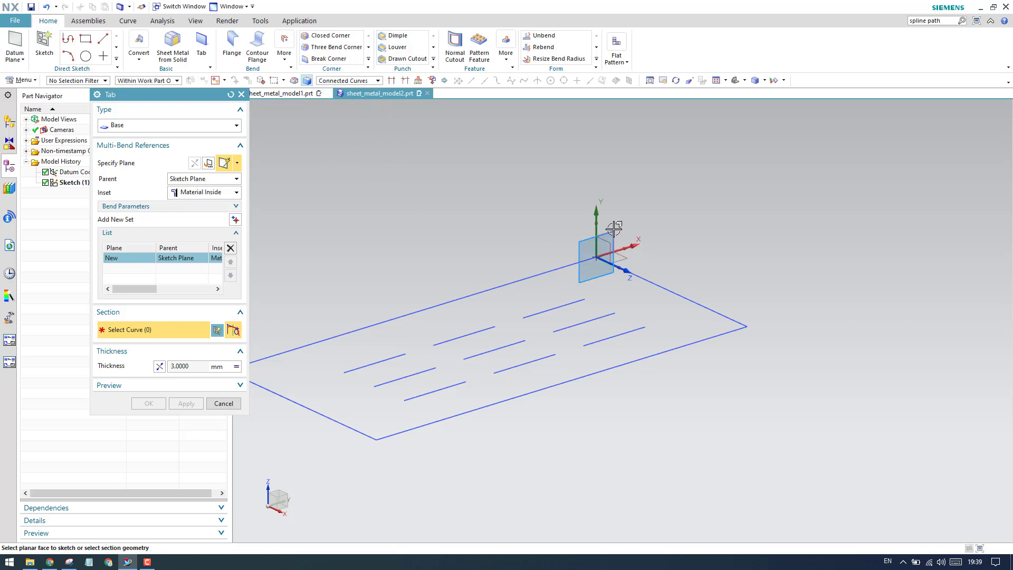
# - Use the rectangle outline as the tab section, reverse the thickness direction to point downward, and create the 3 mm thick tab
pyautogui.scroll(-3, 592, 238)
pyautogui.click(429, 296)
pyautogui.scroll(3, 528, 278)
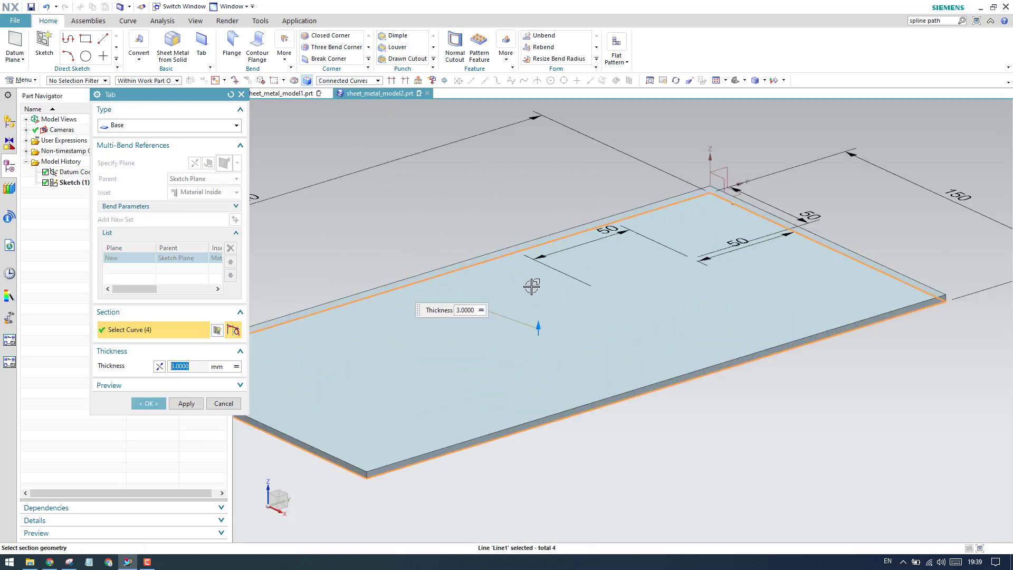
pyautogui.click(537, 306)
pyautogui.scroll(-3, 618, 249)
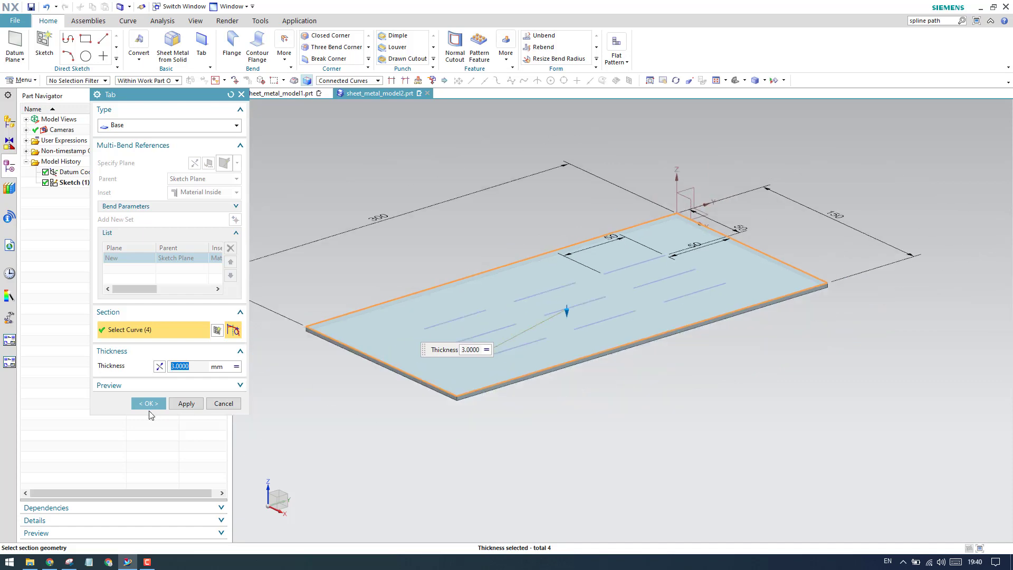
pyautogui.click(148, 403)
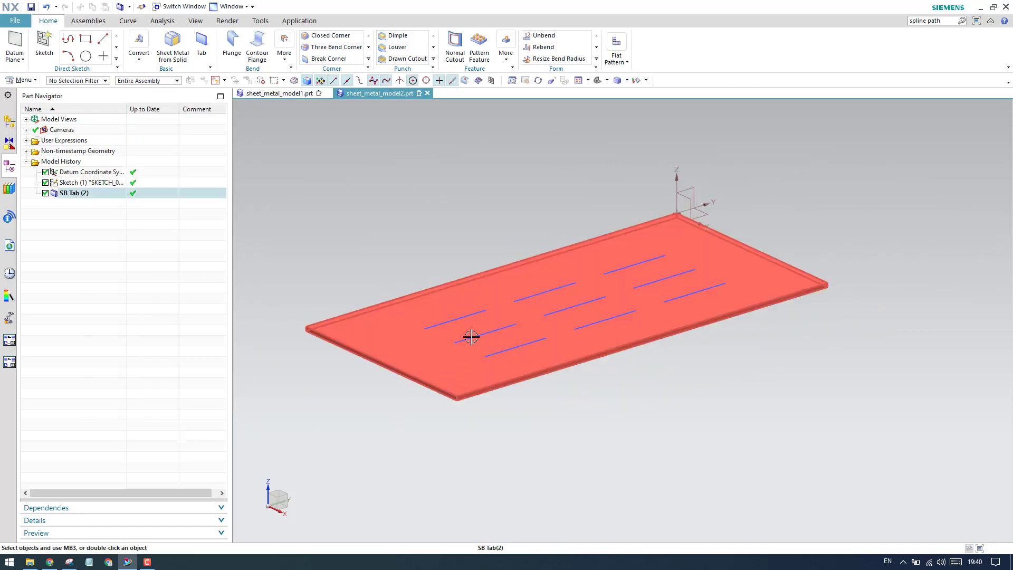
# - Hide the datum coordinate system
pyautogui.scroll(3, 477, 327)
pyautogui.scroll(-2, 501, 303)
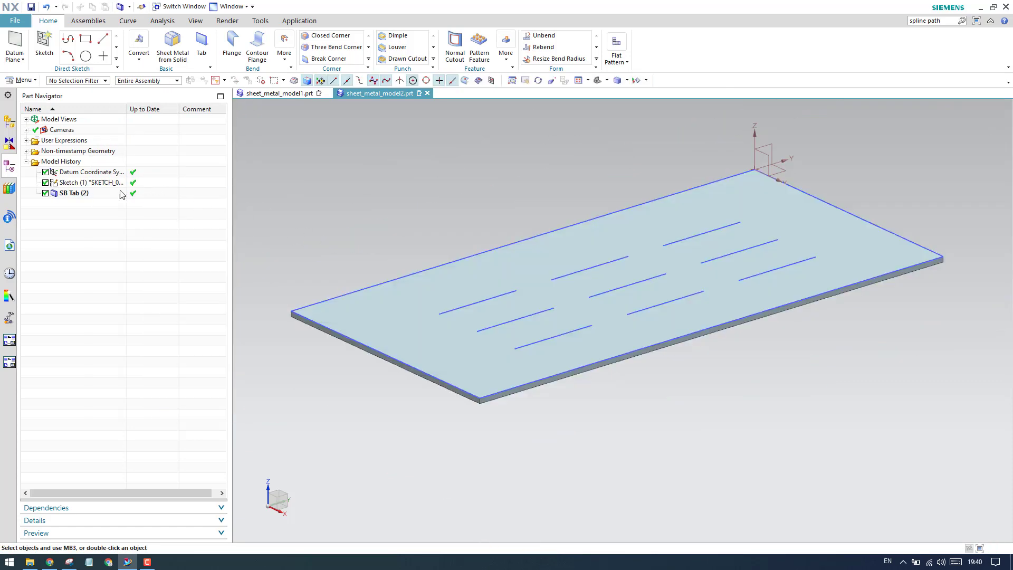
pyautogui.rightClick(108, 173)
pyautogui.click(126, 180)
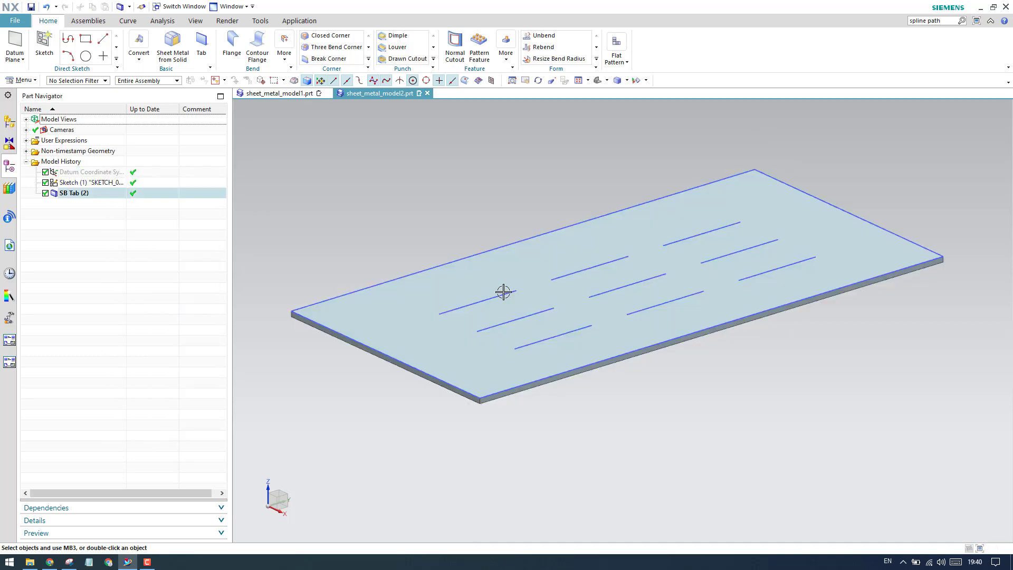
# - Start a Bead feature and set its cross section to Circular with the Formed end condition
pyautogui.moveTo(536, 312); pyautogui.dragTo(486, 311, button='middle')
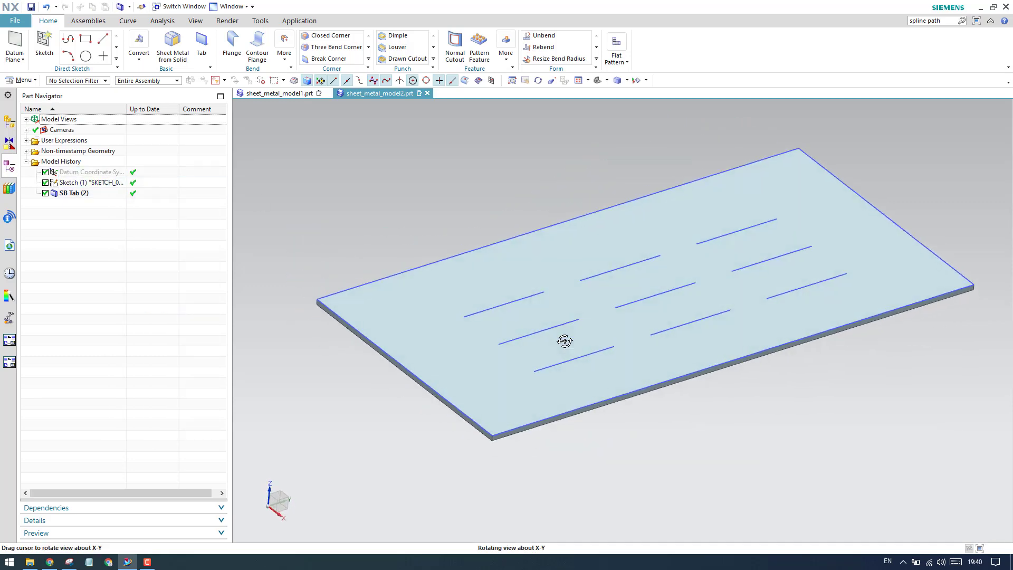
pyautogui.click(433, 59)
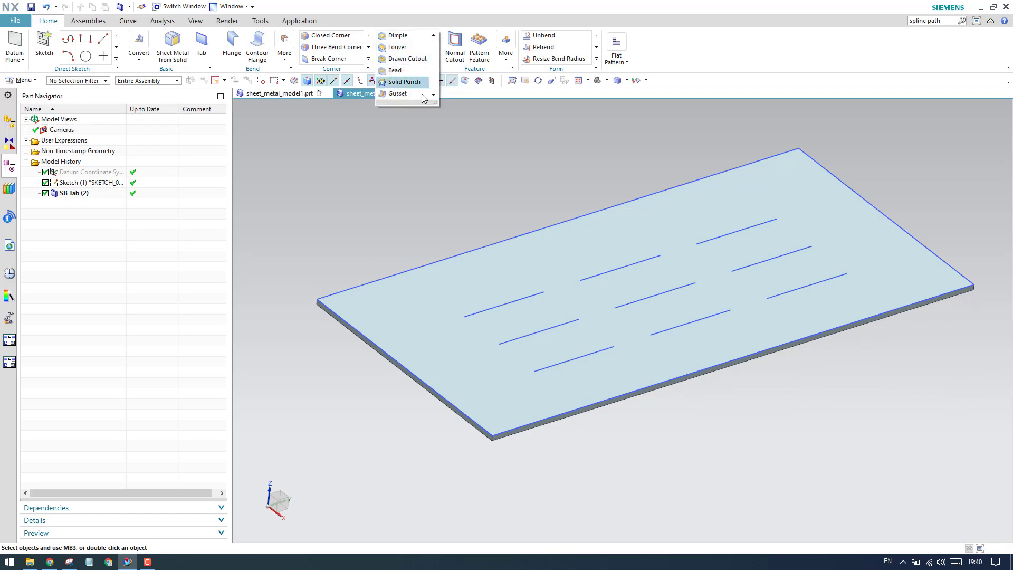
pyautogui.click(408, 77)
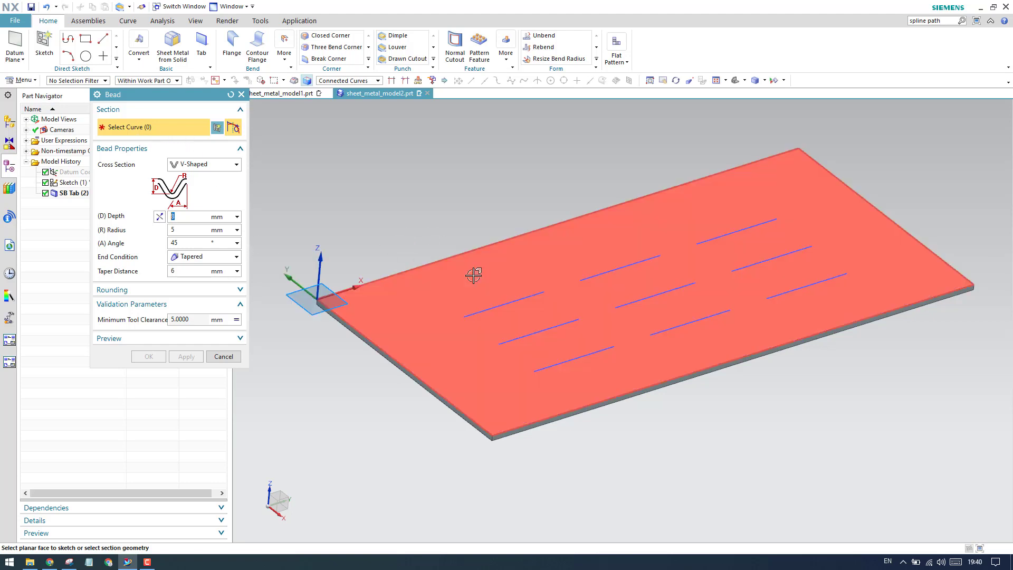
pyautogui.scroll(-1, 348, 215)
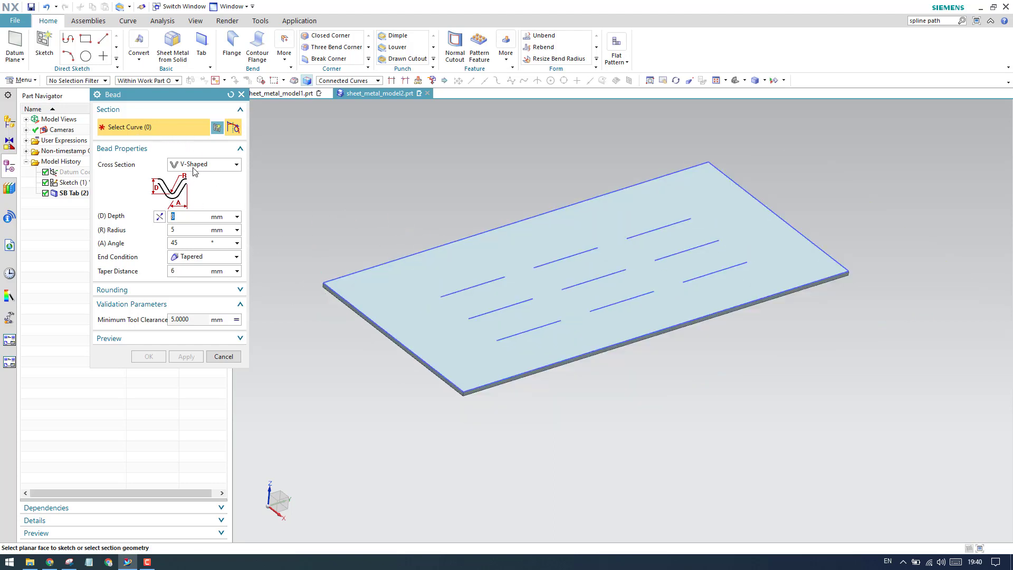
pyautogui.click(174, 166)
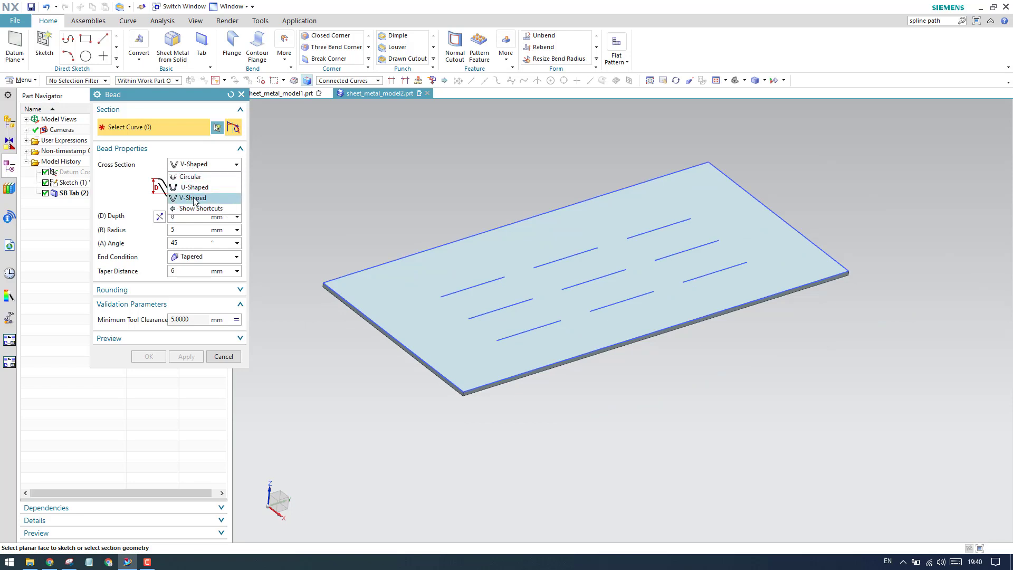
pyautogui.click(193, 178)
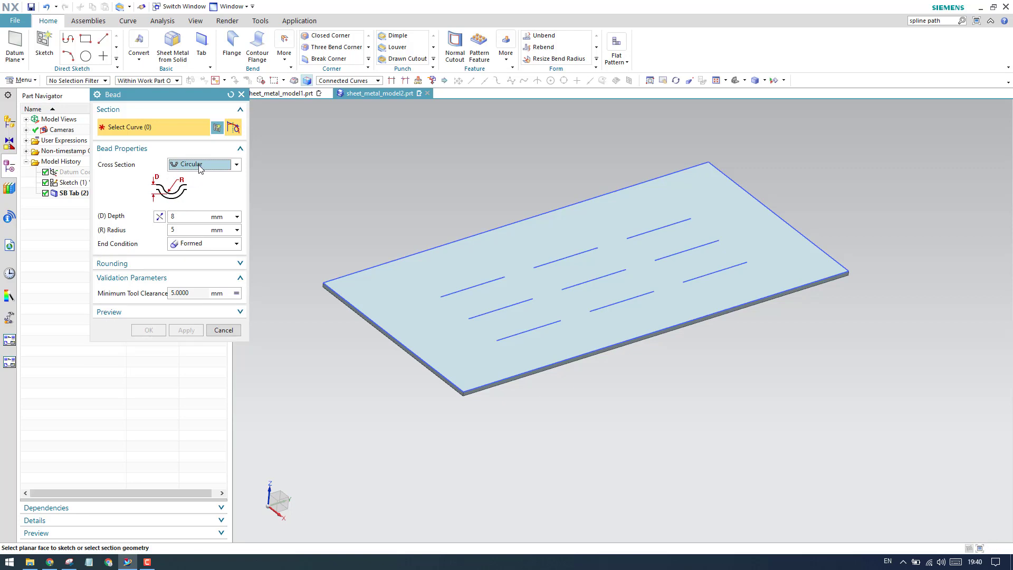
pyautogui.click(201, 165)
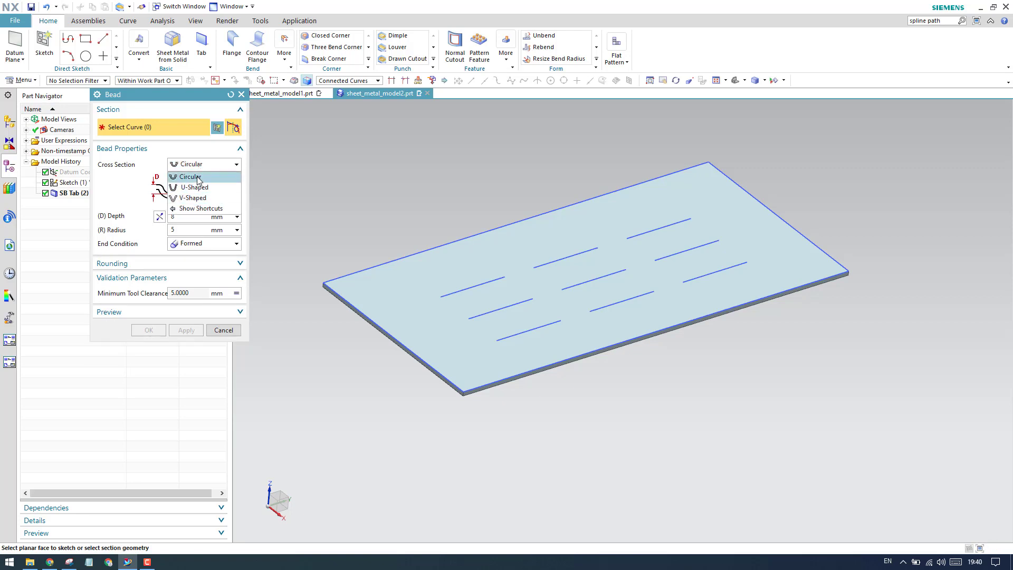
pyautogui.click(198, 177)
pyautogui.click(193, 246)
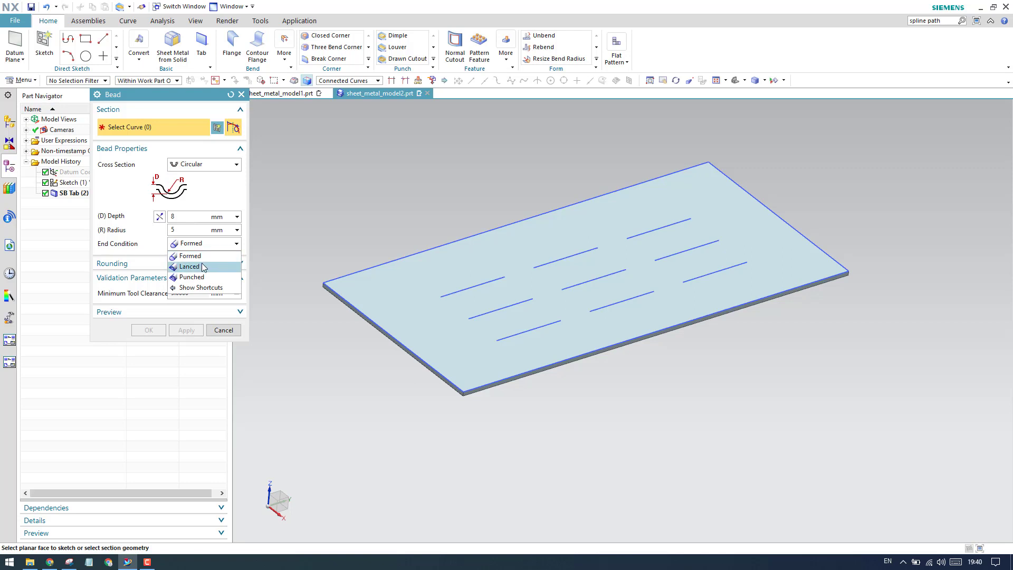
pyautogui.click(198, 256)
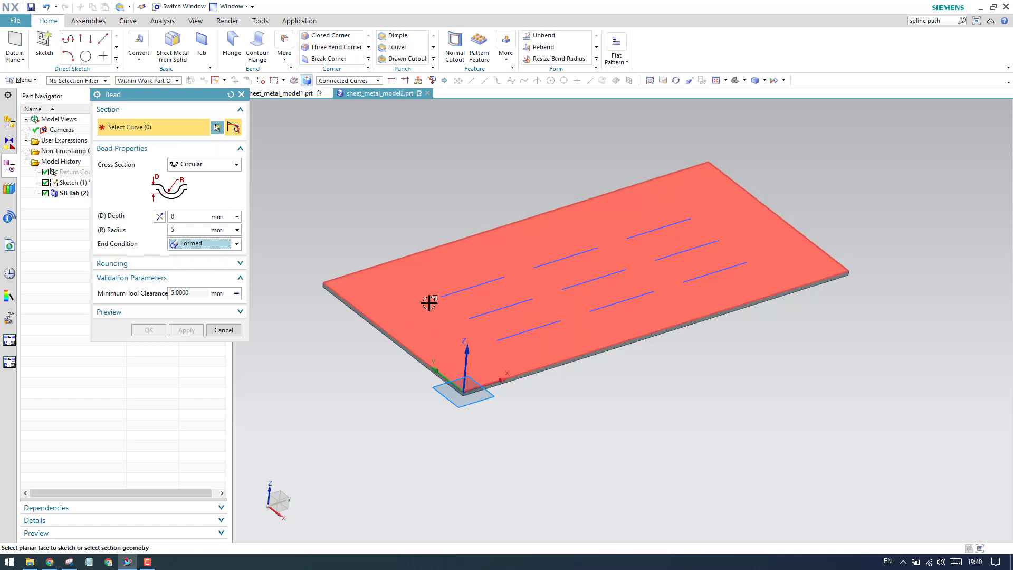
# - Select the rear line of the plate's leftmost three inner lines as the bead section, with depth 5 mm and radius 6 mm
pyautogui.scroll(3, 454, 294)
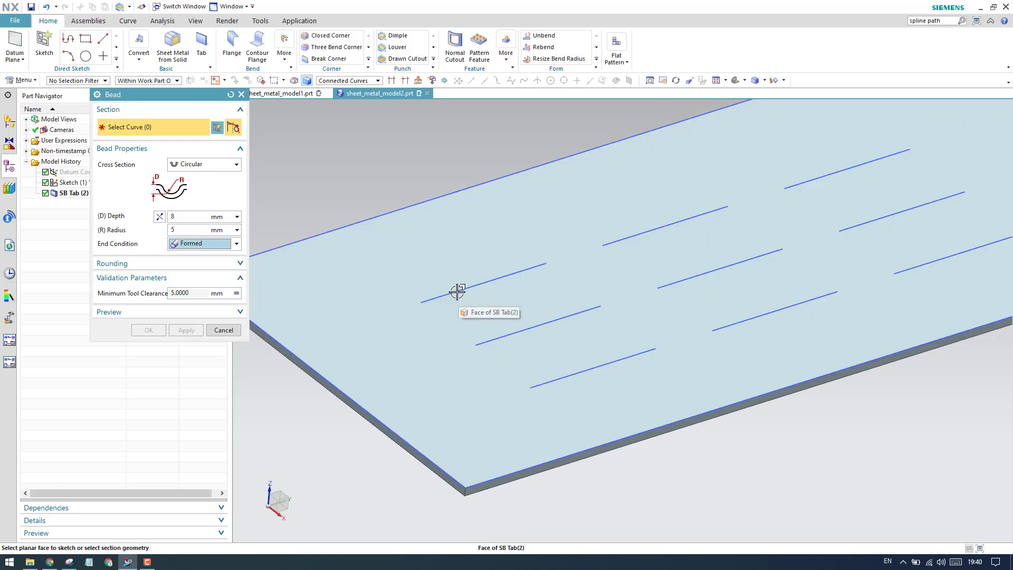
pyautogui.click(459, 291)
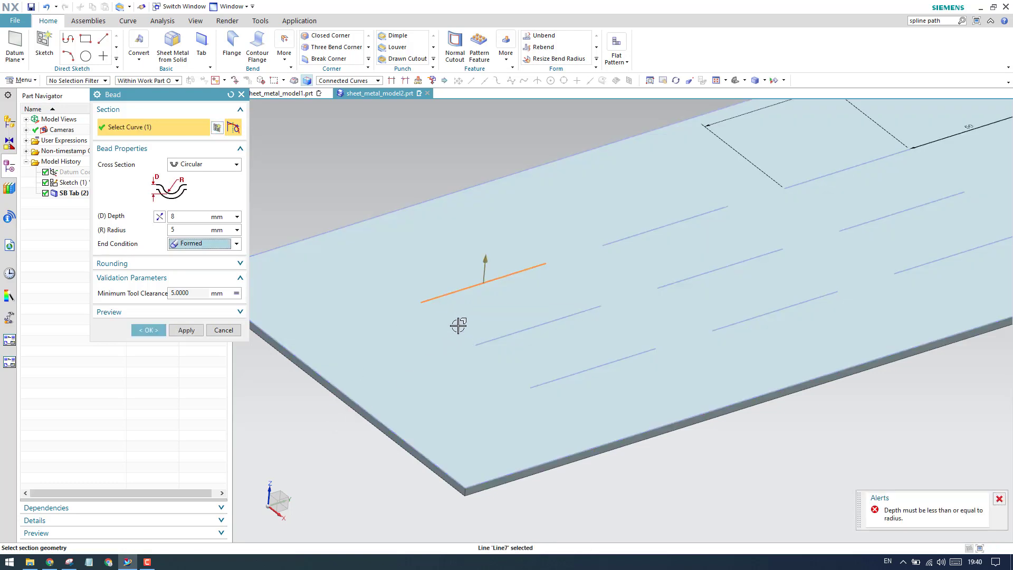
pyautogui.click(211, 164)
pyautogui.click(208, 173)
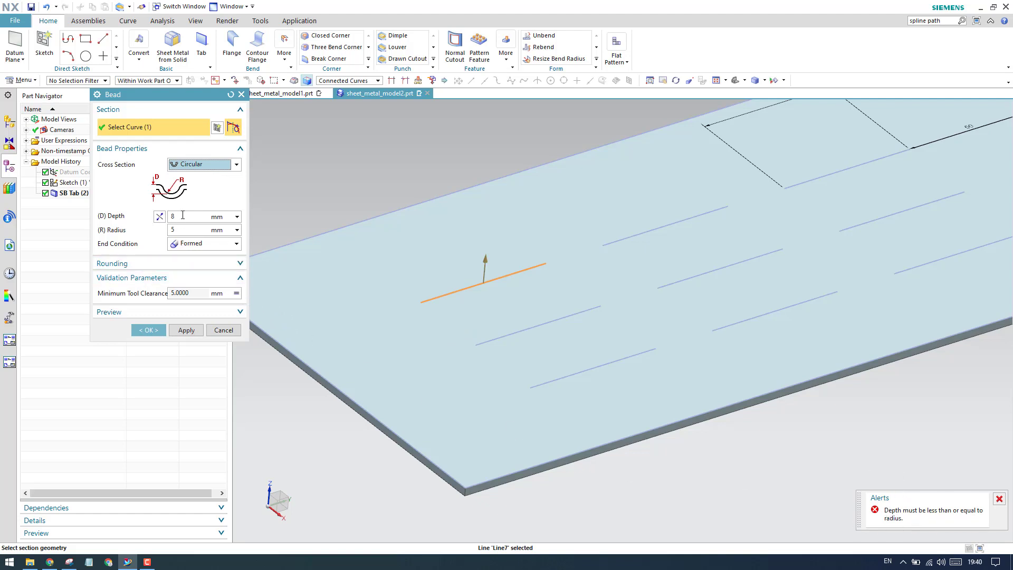
pyautogui.press('Tab')
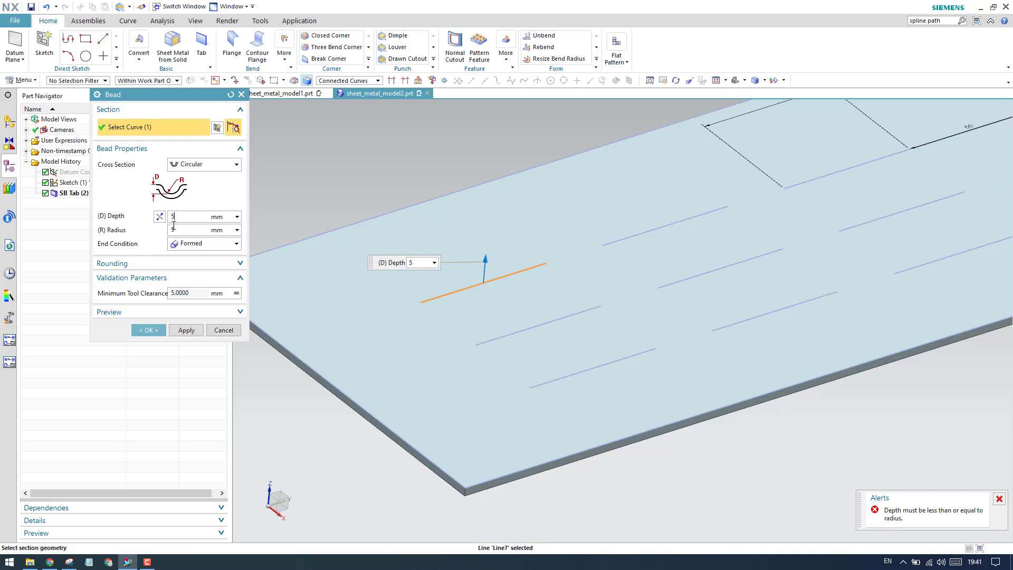
pyautogui.press('Tab')
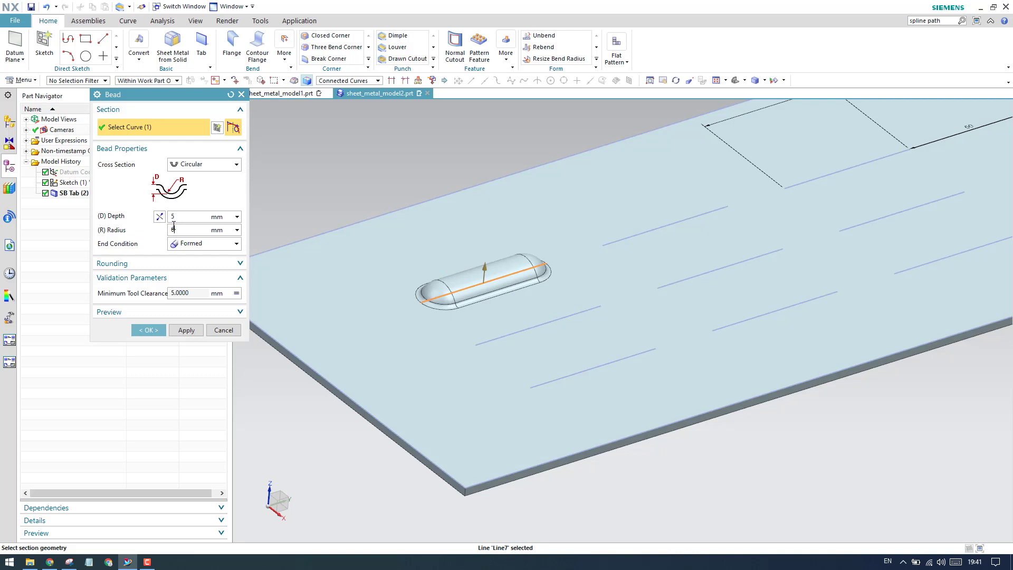
pyautogui.press('Return')
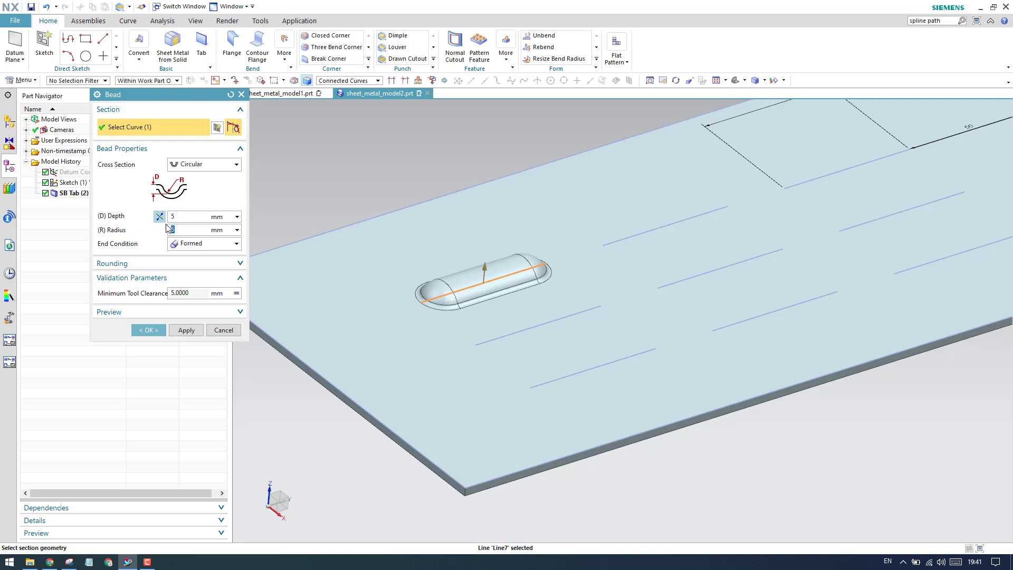
# - Keep the Formed end condition, check the bead preview up close, and create the bead while keeping the command open
pyautogui.click(185, 245)
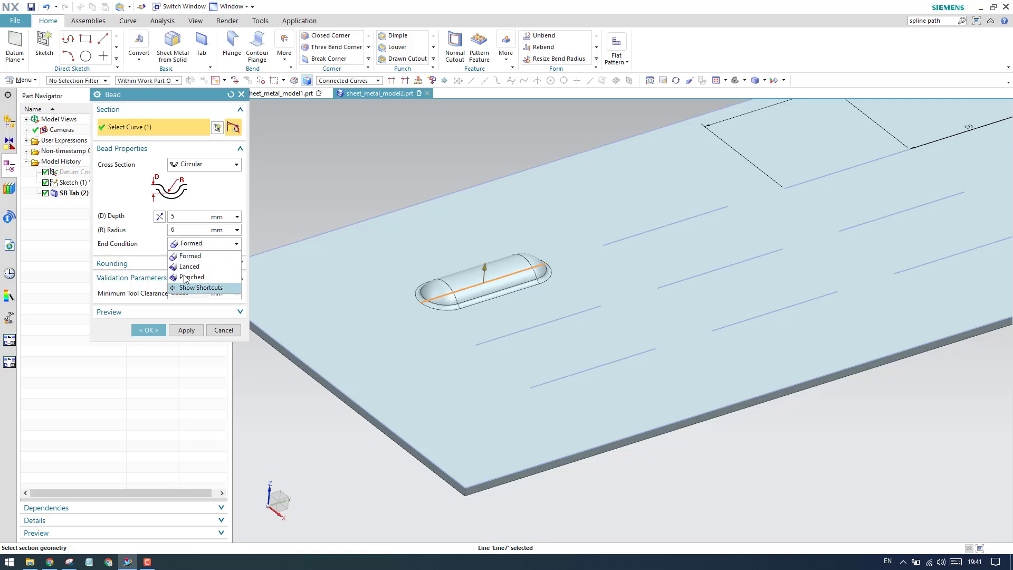
pyautogui.click(154, 251)
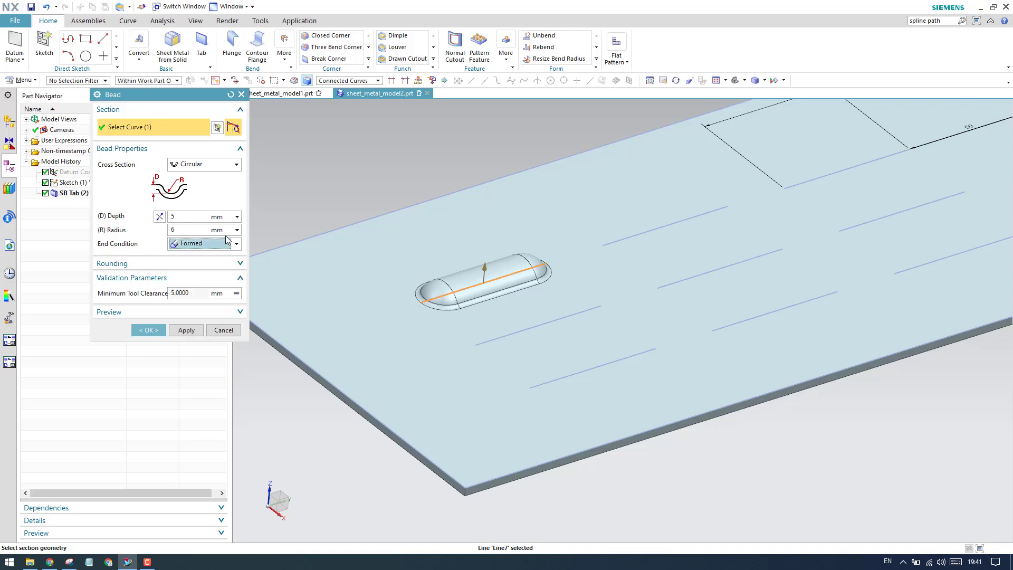
pyautogui.scroll(3, 470, 280)
pyautogui.scroll(-2, 505, 265)
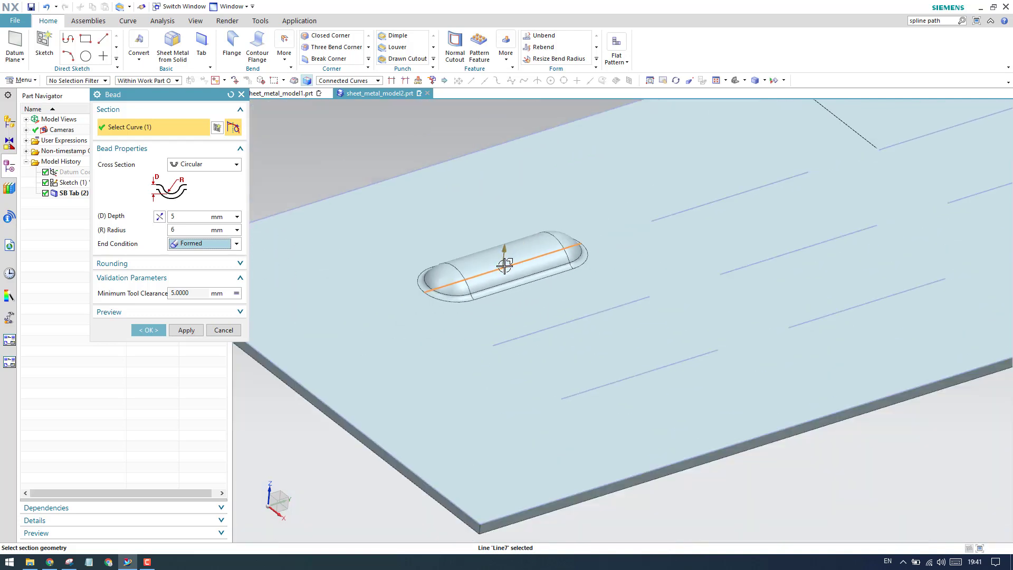
pyautogui.scroll(3, 505, 267)
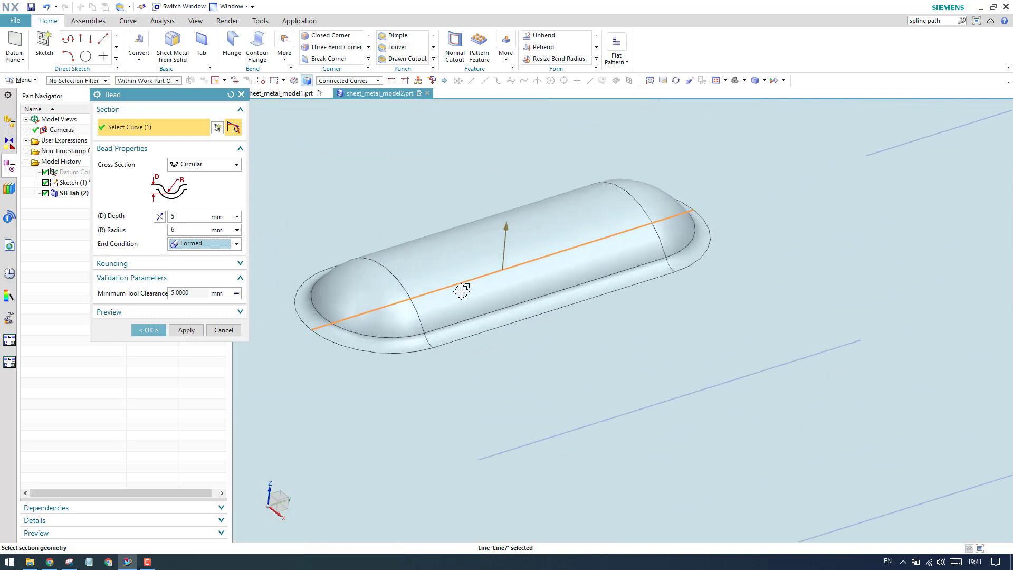
pyautogui.scroll(-4, 485, 270)
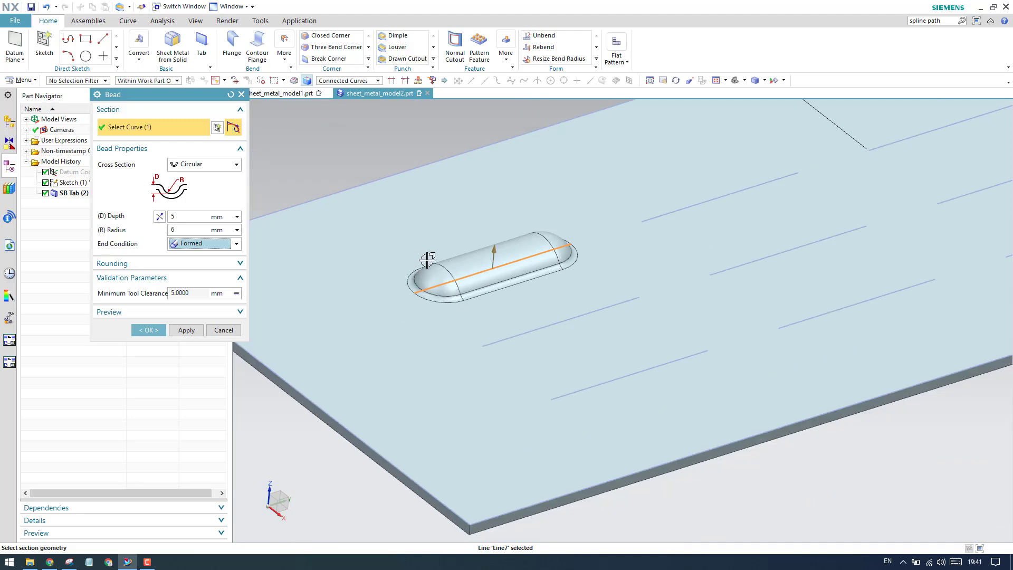
pyautogui.scroll(4, 479, 269)
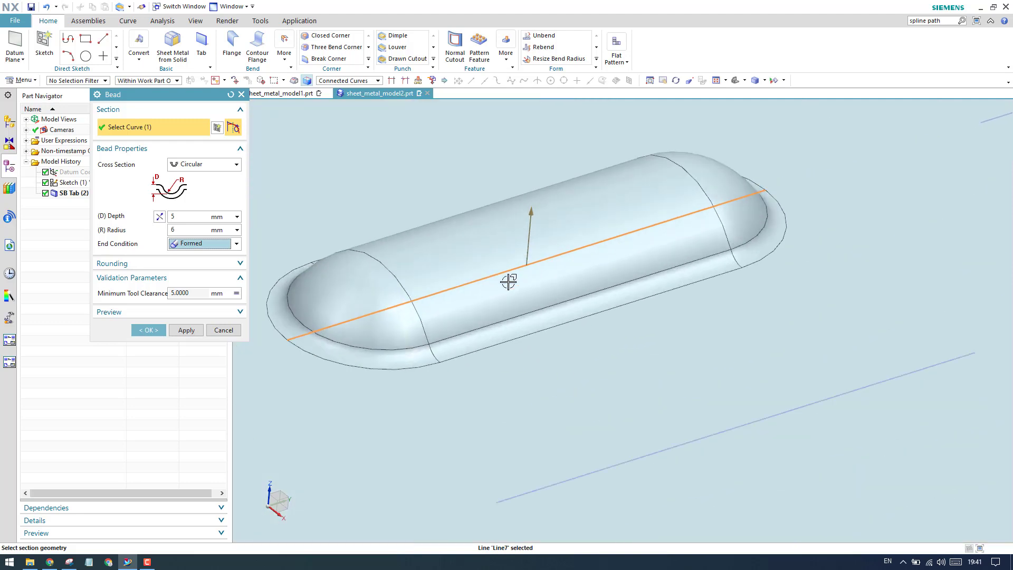
pyautogui.scroll(-3, 491, 269)
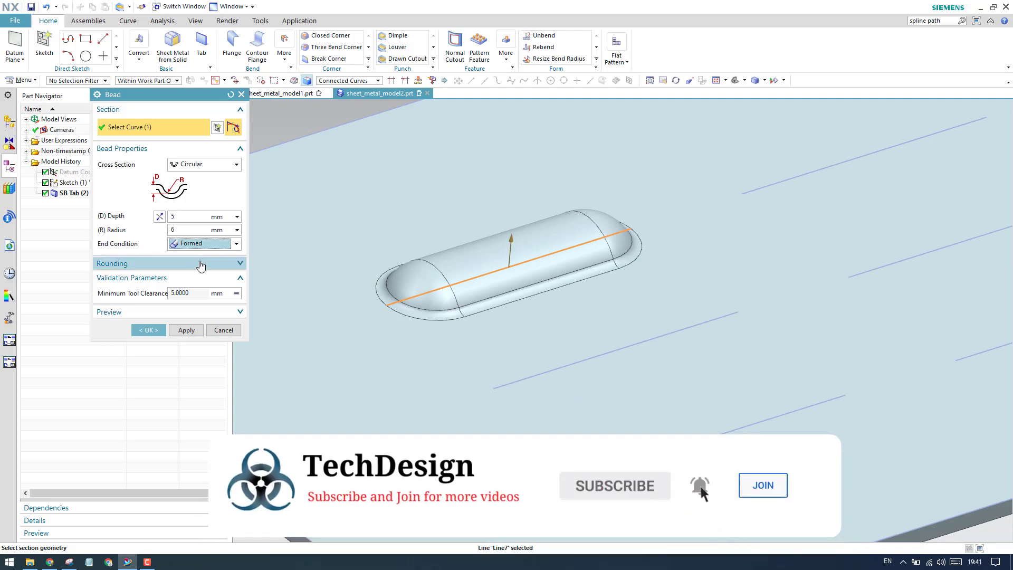
pyautogui.click(186, 330)
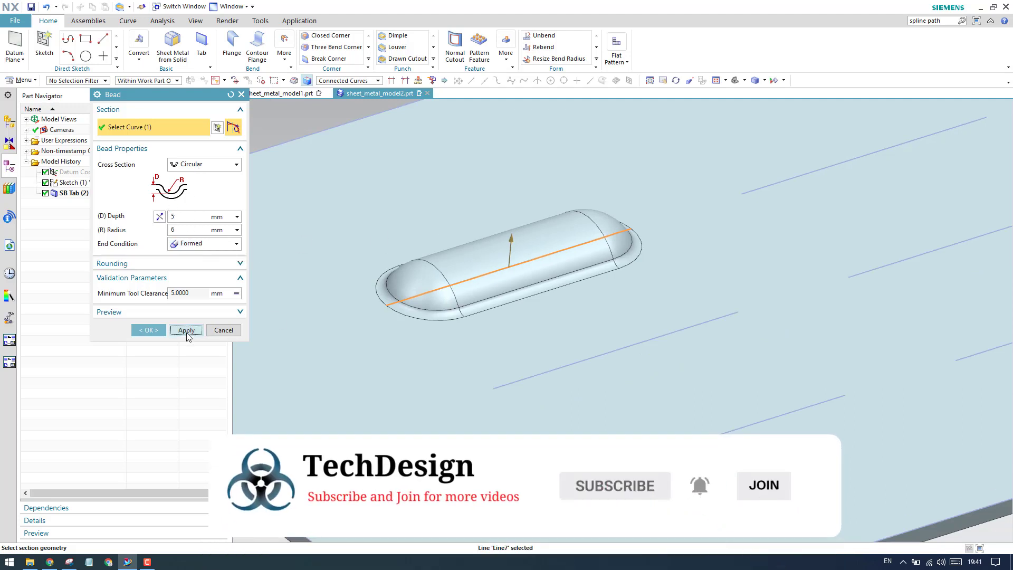
# - Select the middle line beside the formed bead as the next bead section and set its end condition to Lanced
pyautogui.scroll(-3, 323, 296)
pyautogui.scroll(2, 294, 264)
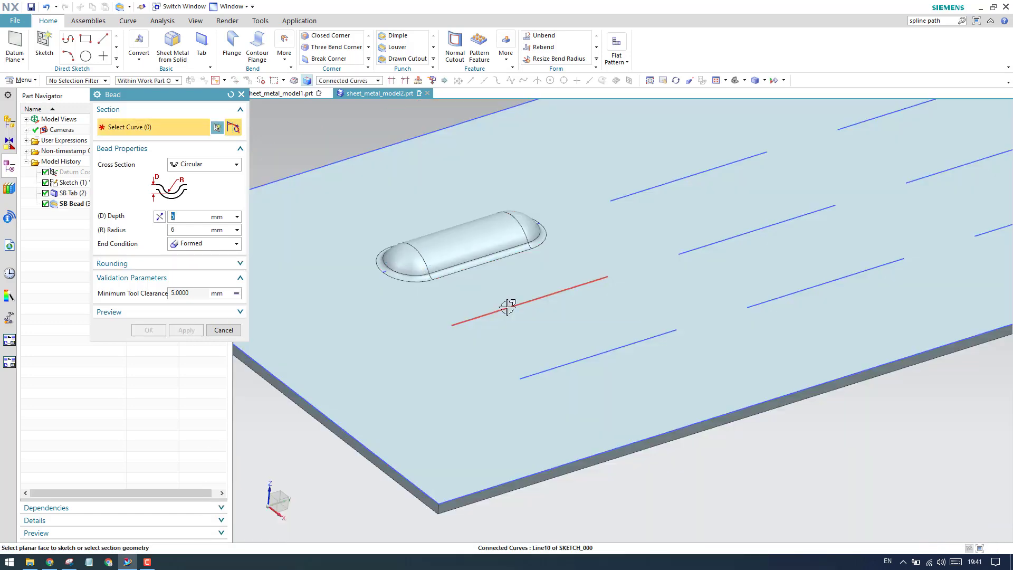
pyautogui.click(509, 305)
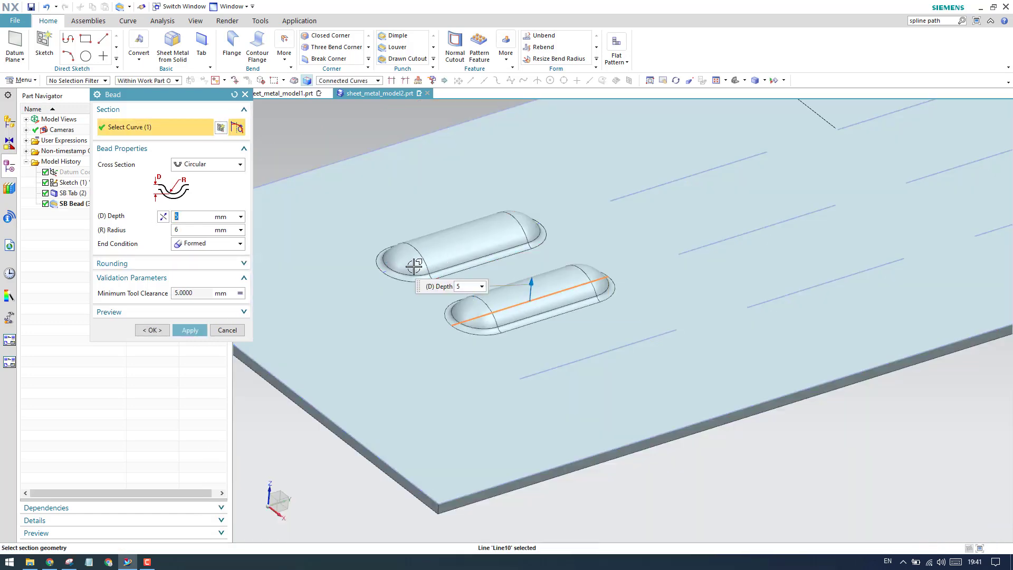
pyautogui.click(205, 245)
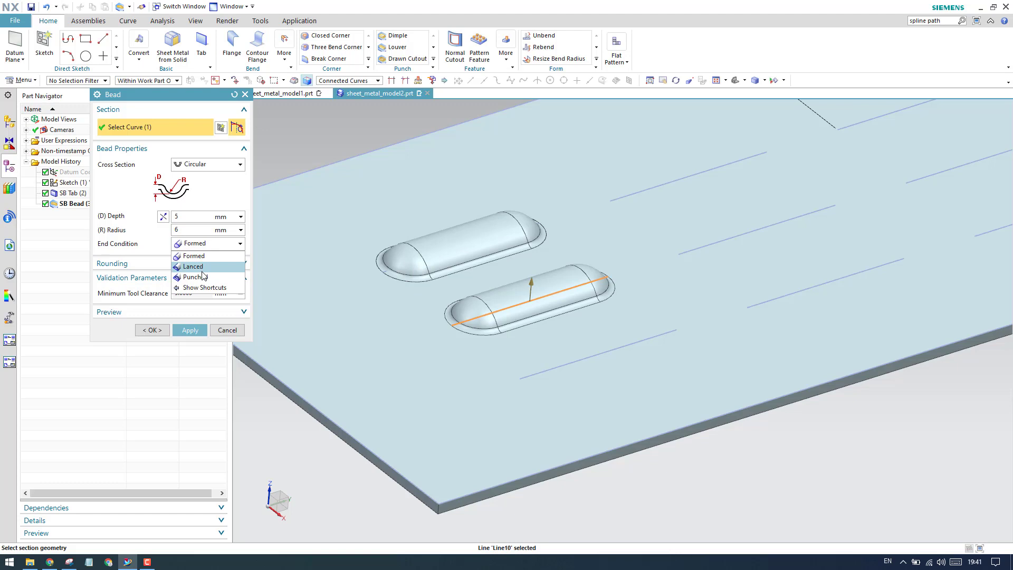
pyautogui.click(202, 267)
# - Inspect the end of the lanced bead preview up close and create the bead while keeping the command open
pyautogui.scroll(5, 442, 313)
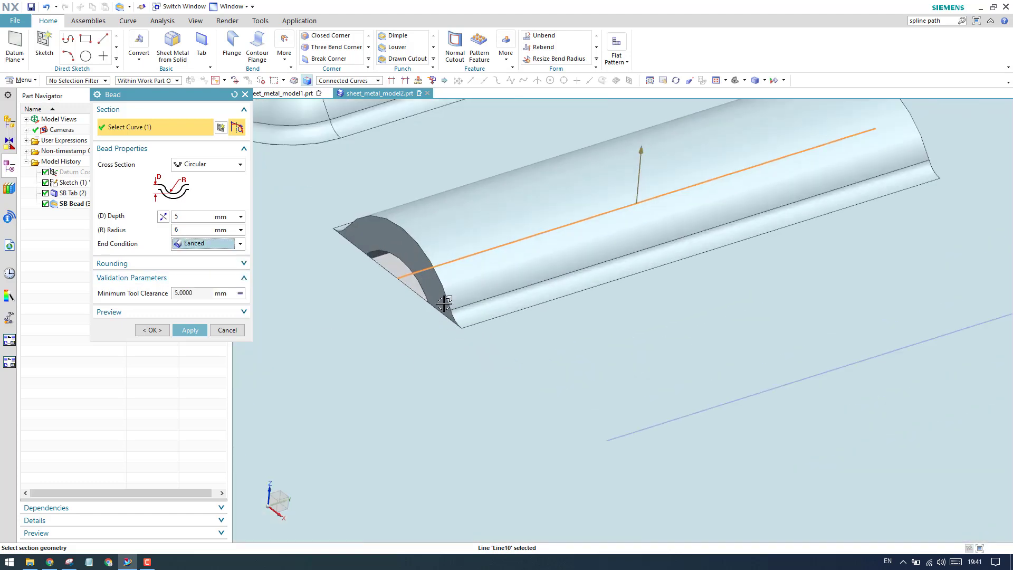
pyautogui.scroll(-5, 445, 303)
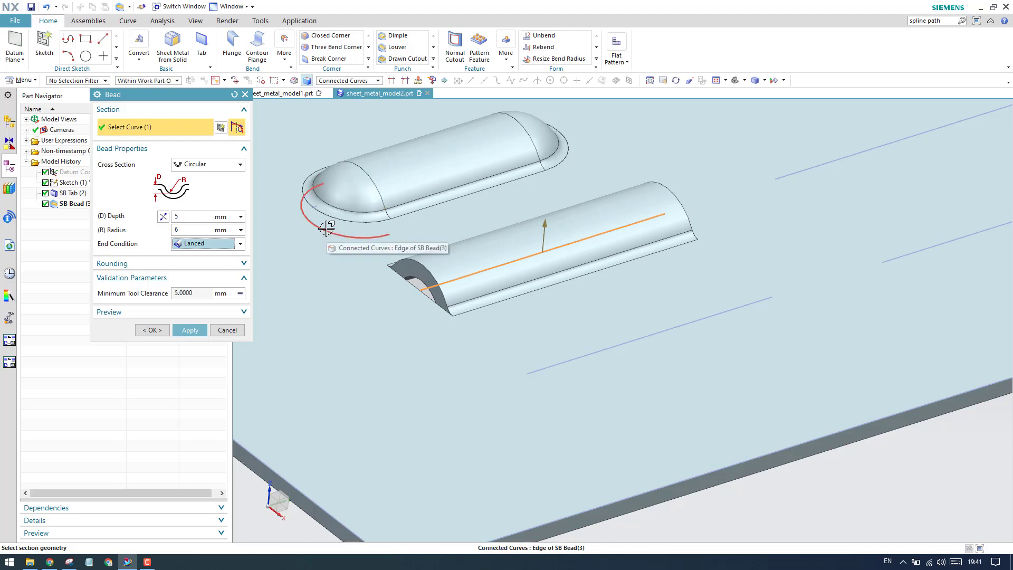
pyautogui.scroll(4, 417, 288)
pyautogui.scroll(1, 416, 288)
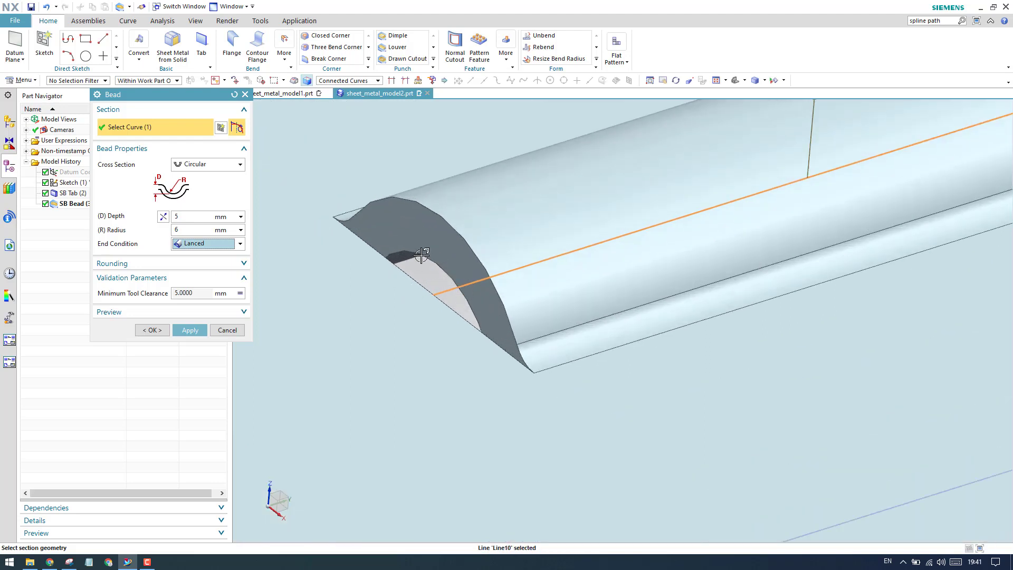
pyautogui.moveTo(425, 259)
pyautogui.mouseDown(button='middle')
pyautogui.moveTo(412, 264)
pyautogui.moveTo(414, 287)
pyautogui.moveTo(411, 267)
pyautogui.moveTo(437, 266)
pyautogui.moveTo(422, 276)
pyautogui.moveTo(390, 258)
pyautogui.moveTo(350, 278)
pyautogui.moveTo(425, 278)
pyautogui.mouseUp(button='middle')
pyautogui.scroll(-6, 406, 287)
pyautogui.scroll(5, 426, 278)
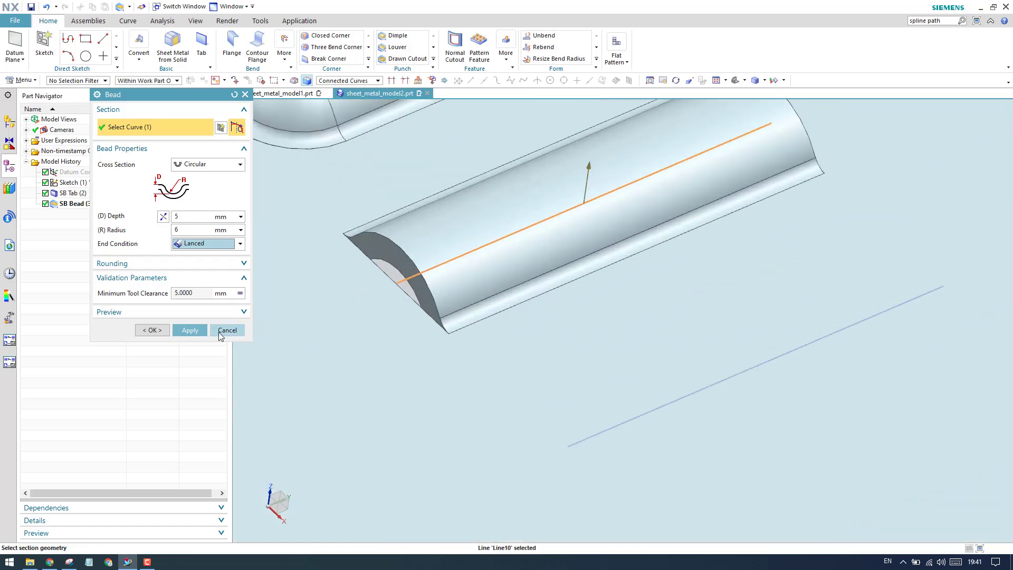
pyautogui.click(190, 329)
# - Select the front line beside the lanced bead as the third bead section and set its end condition to Punched
pyautogui.scroll(-5, 468, 255)
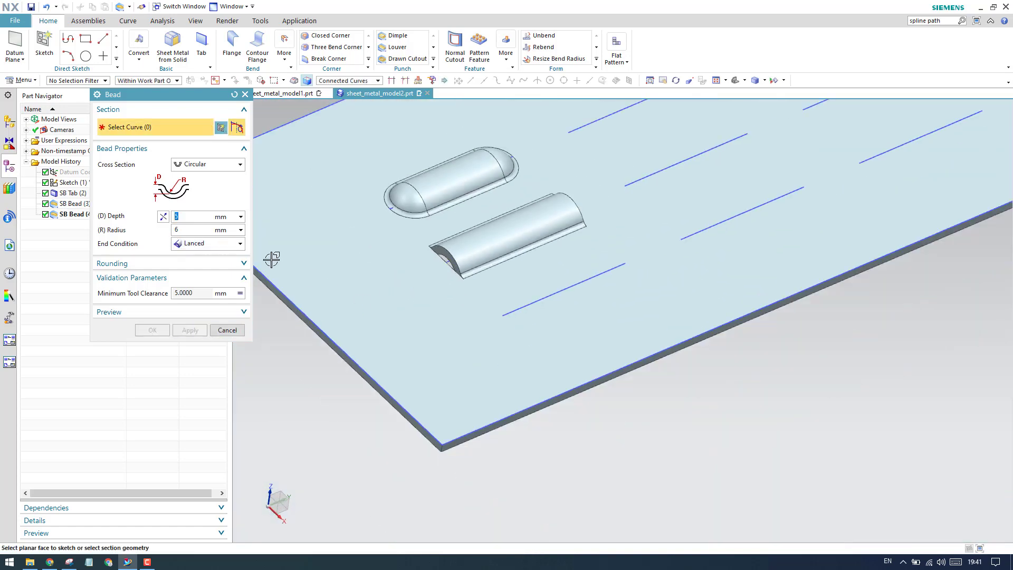
pyautogui.click(235, 246)
pyautogui.click(233, 267)
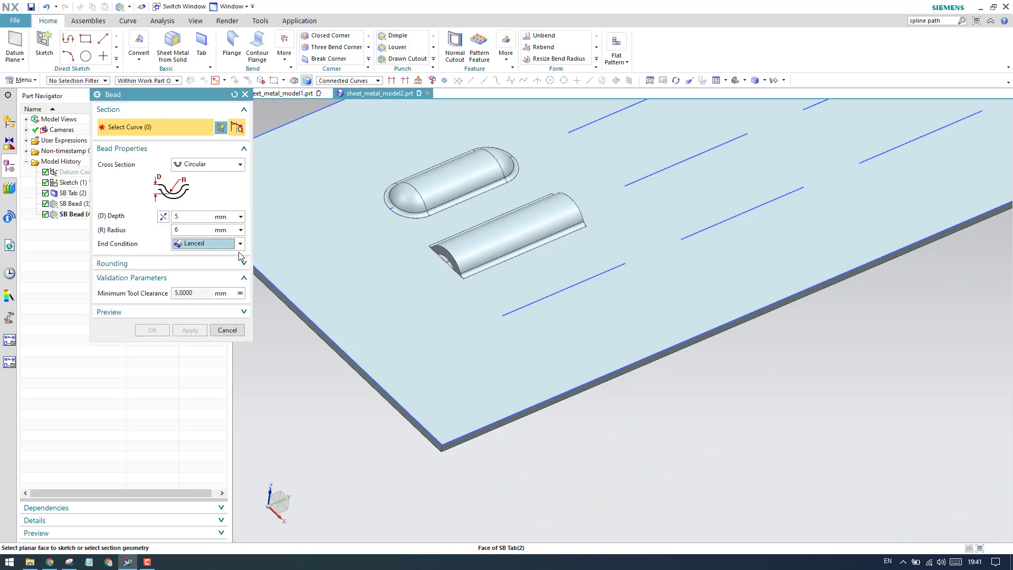
pyautogui.scroll(6, 518, 311)
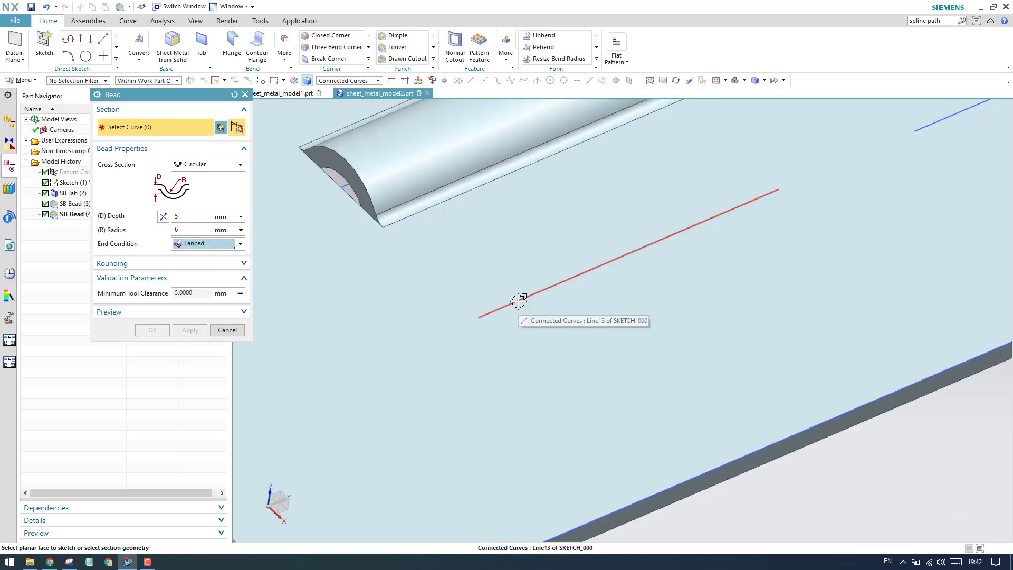
pyautogui.click(518, 301)
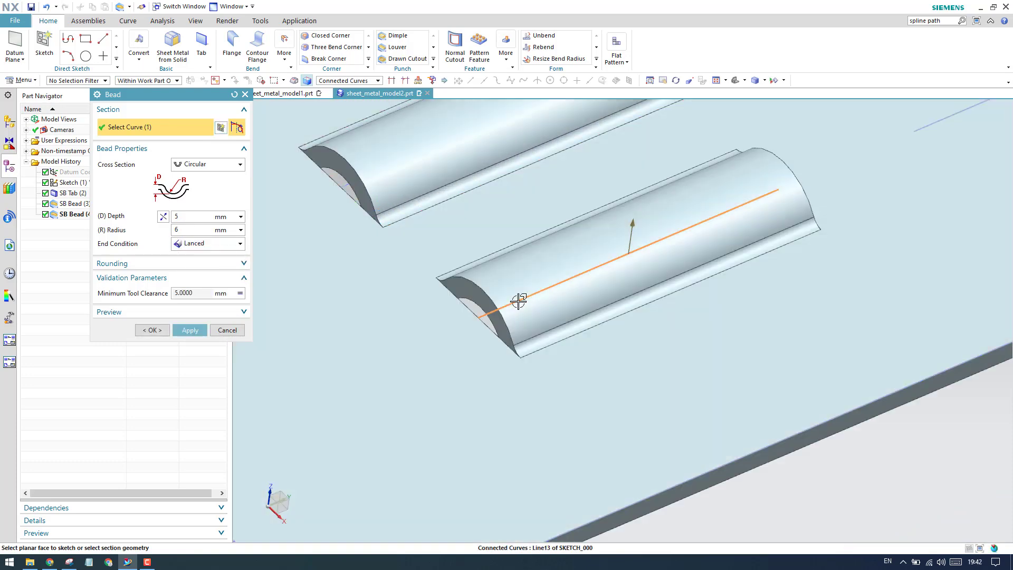
pyautogui.click(193, 244)
pyautogui.click(196, 277)
pyautogui.scroll(4, 521, 338)
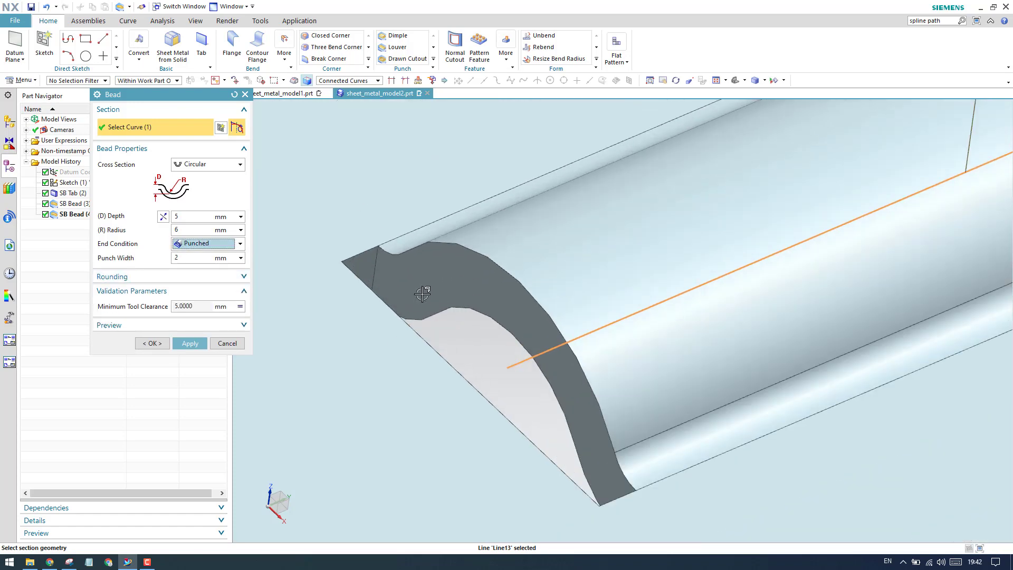
# - Examine the punched bead preview, especially the cut openings at both ends, from above and in a tilted view beside the lanced bead
pyautogui.scroll(-3, 390, 302)
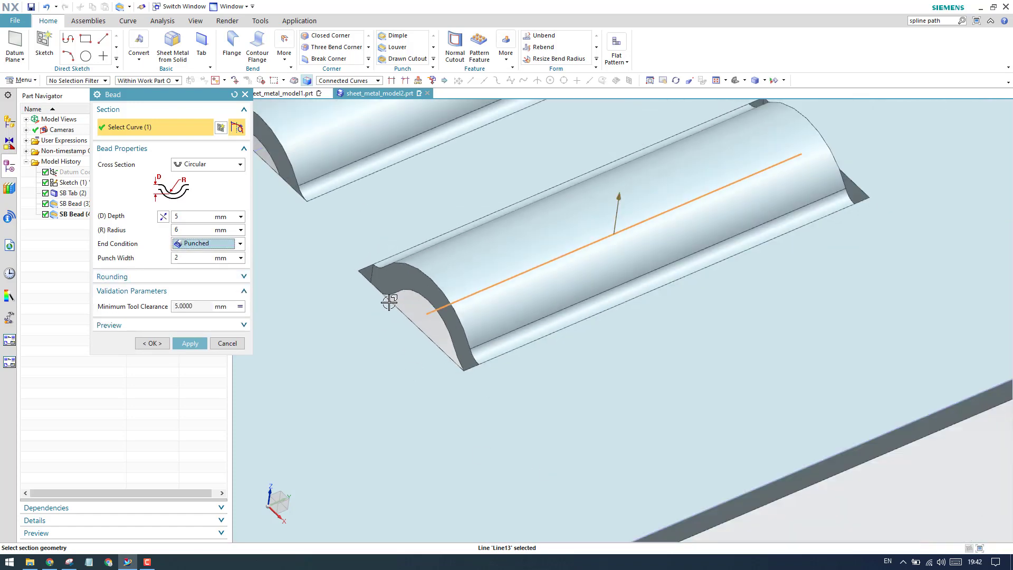
pyautogui.scroll(-4, 391, 302)
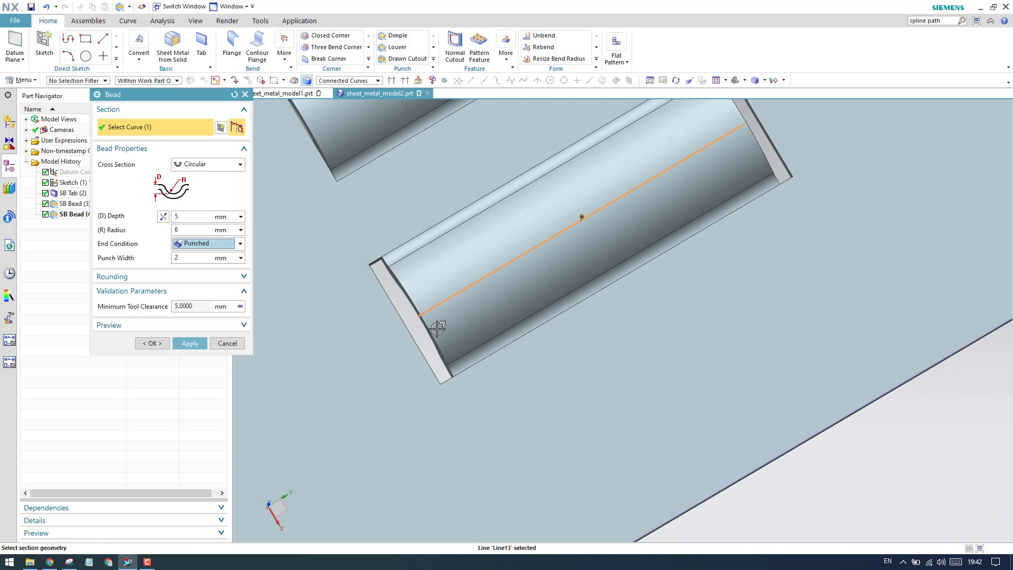
pyautogui.scroll(-3, 552, 283)
pyautogui.scroll(3, 551, 283)
pyautogui.scroll(-3, 563, 233)
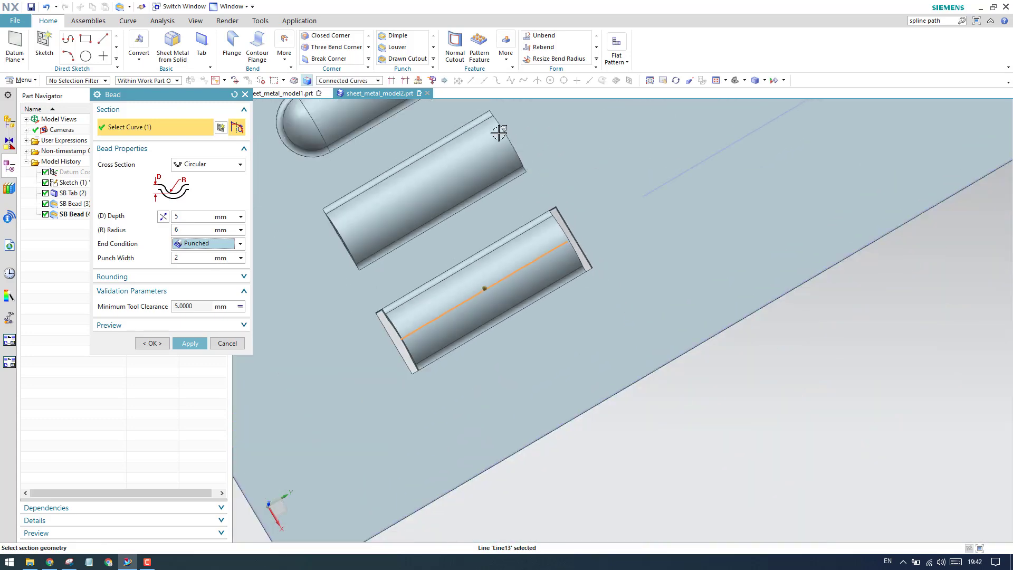
pyautogui.scroll(4, 486, 151)
pyautogui.scroll(-3, 547, 233)
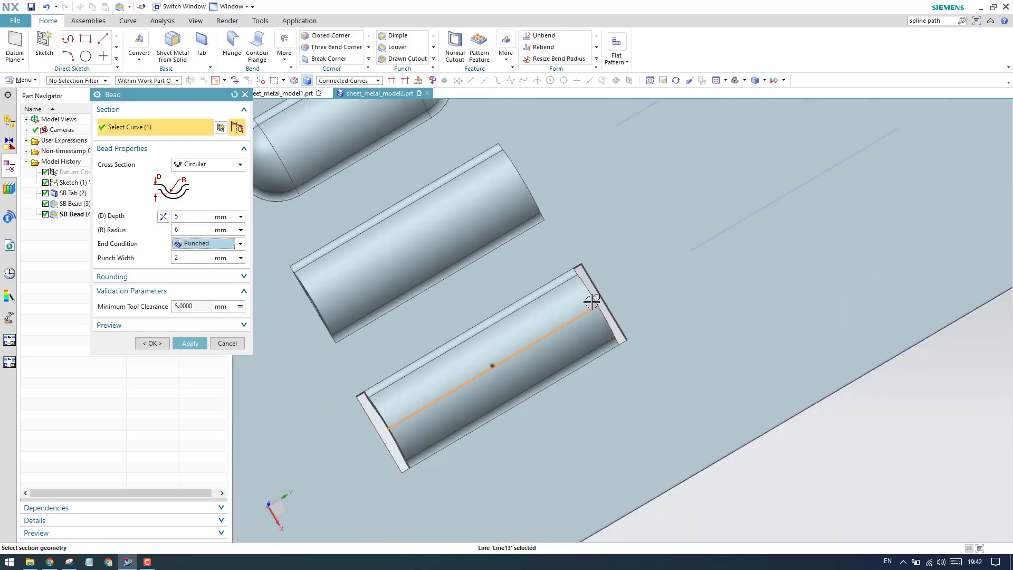
pyautogui.scroll(2, 592, 300)
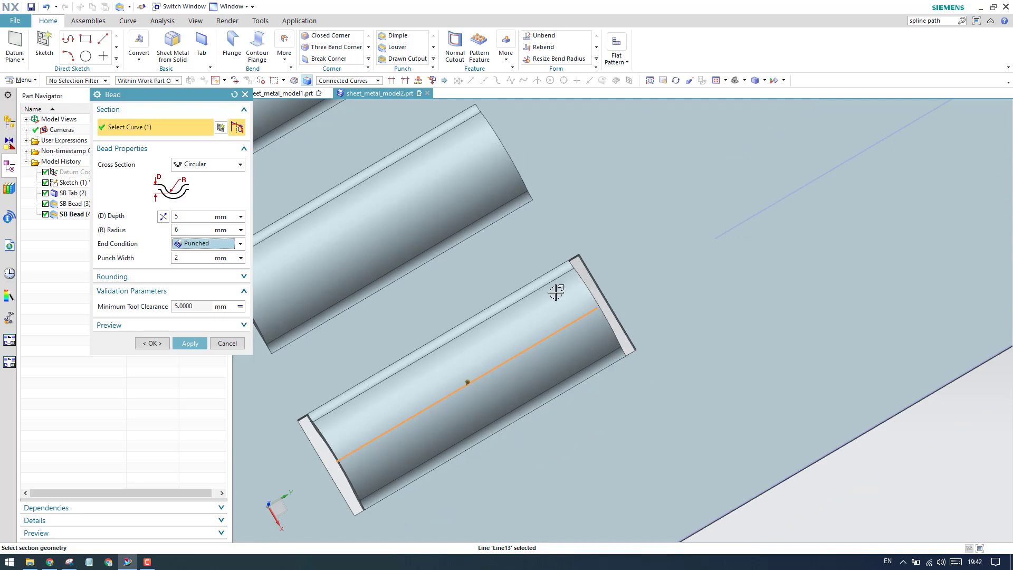
pyautogui.scroll(-2, 552, 289)
pyautogui.scroll(2, 523, 340)
pyautogui.press('Home')
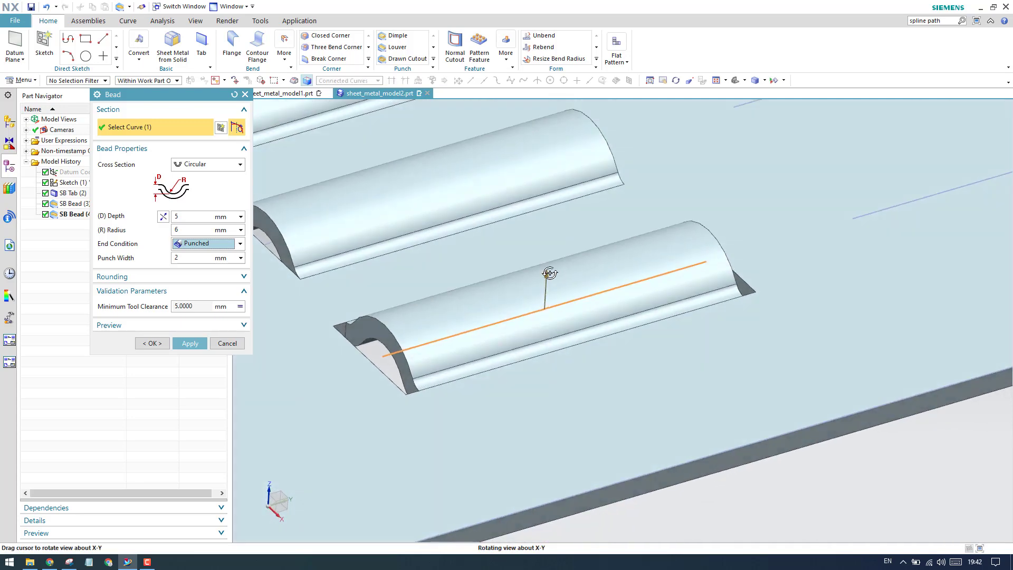
pyautogui.scroll(-2, 474, 319)
pyautogui.scroll(2, 506, 319)
pyautogui.scroll(-2, 309, 298)
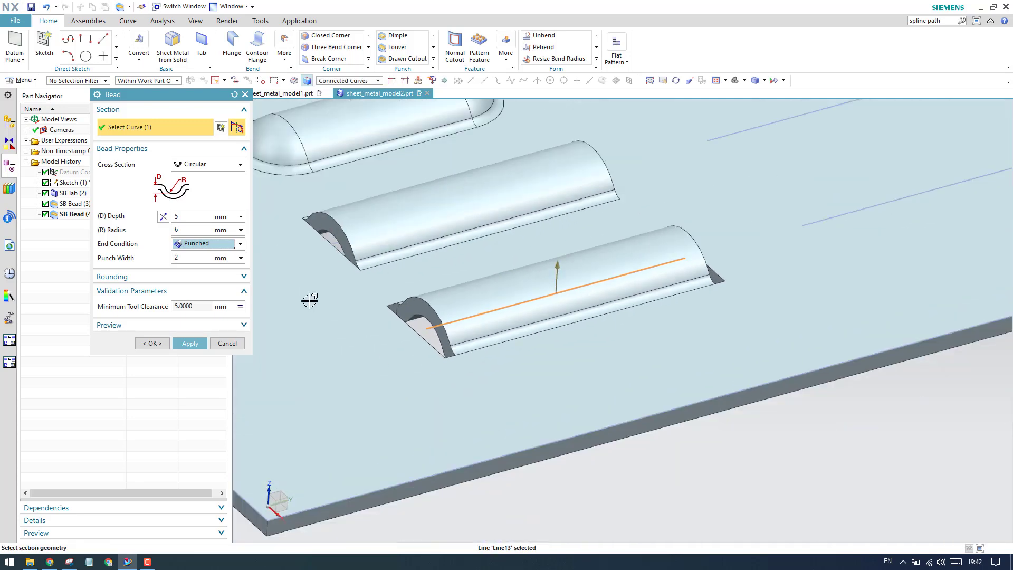
# - Set the punch width to 3 mm, create the punched circular bead, and close the Bead command
pyautogui.click(196, 258)
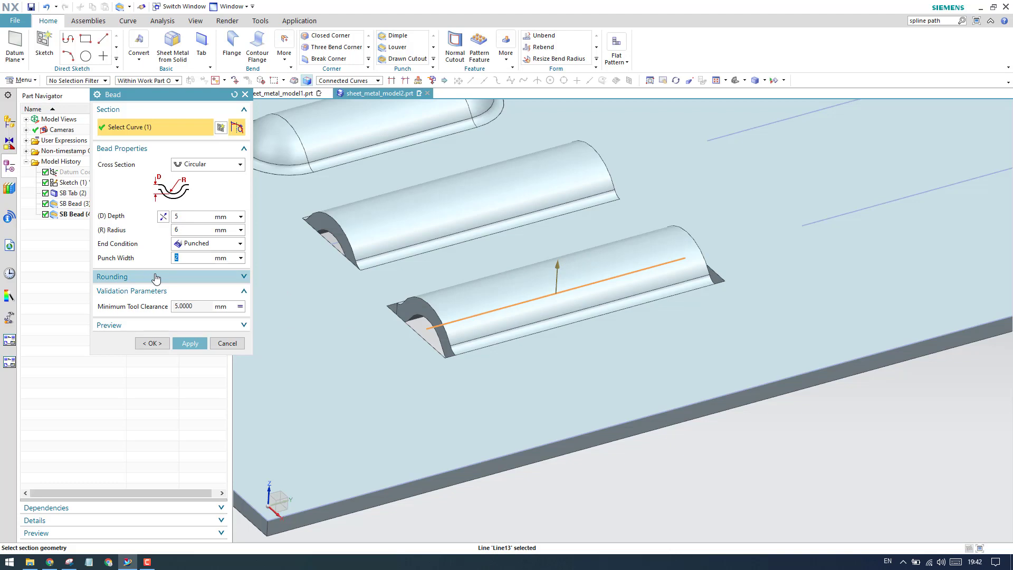
pyautogui.press('Return')
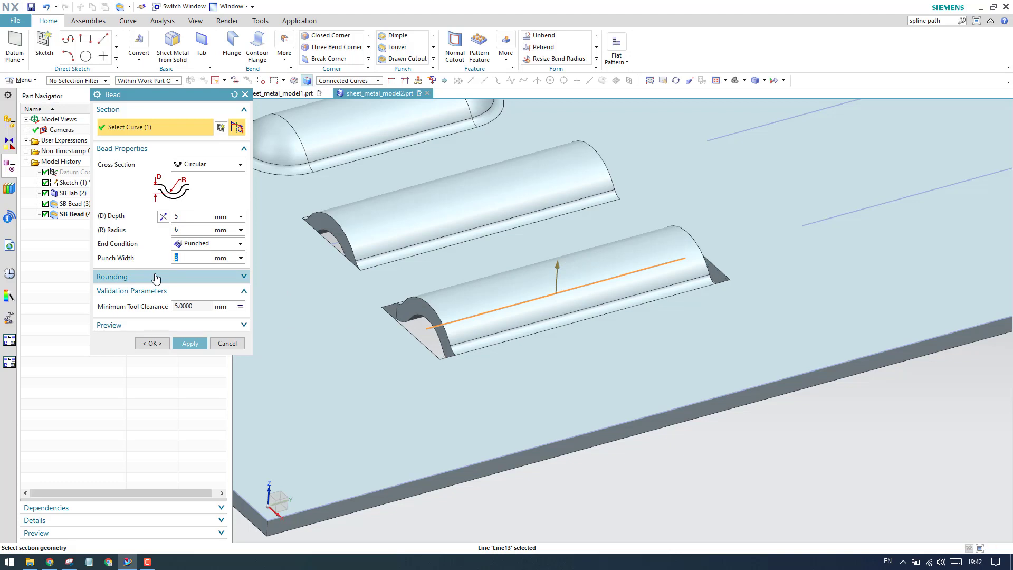
pyautogui.click(205, 342)
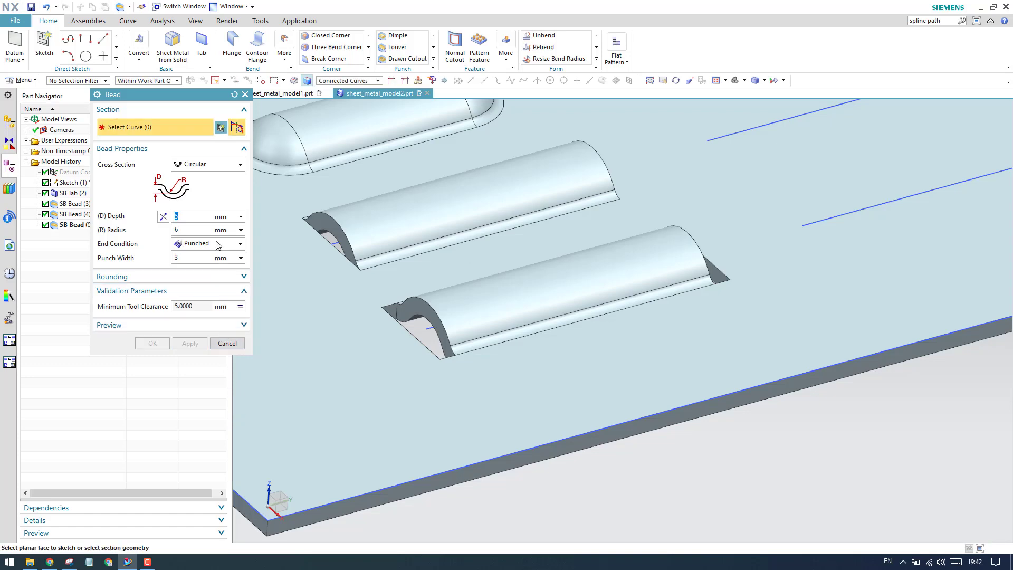
pyautogui.click(207, 167)
pyautogui.click(207, 166)
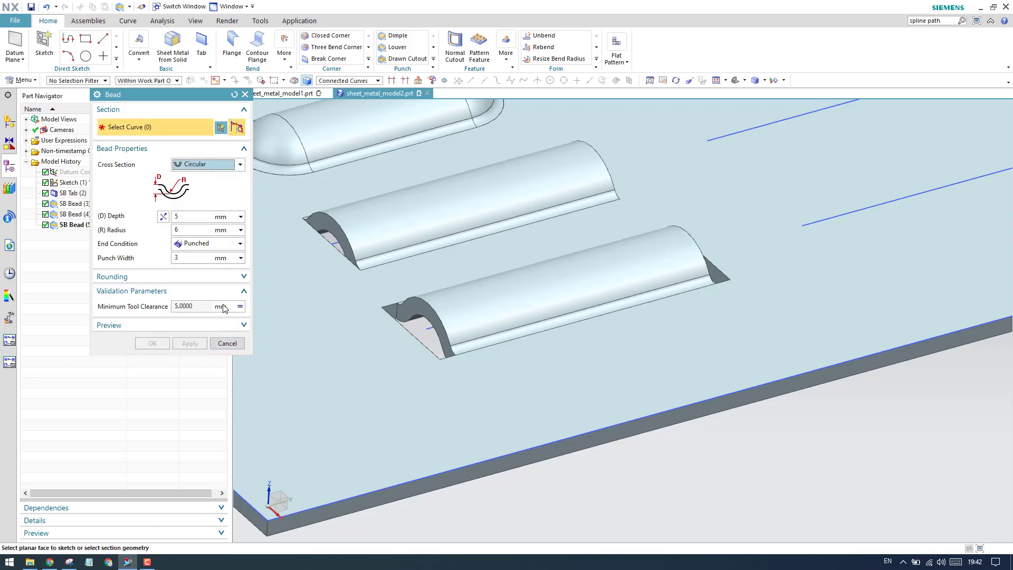
pyautogui.click(228, 343)
pyautogui.scroll(5, 542, 414)
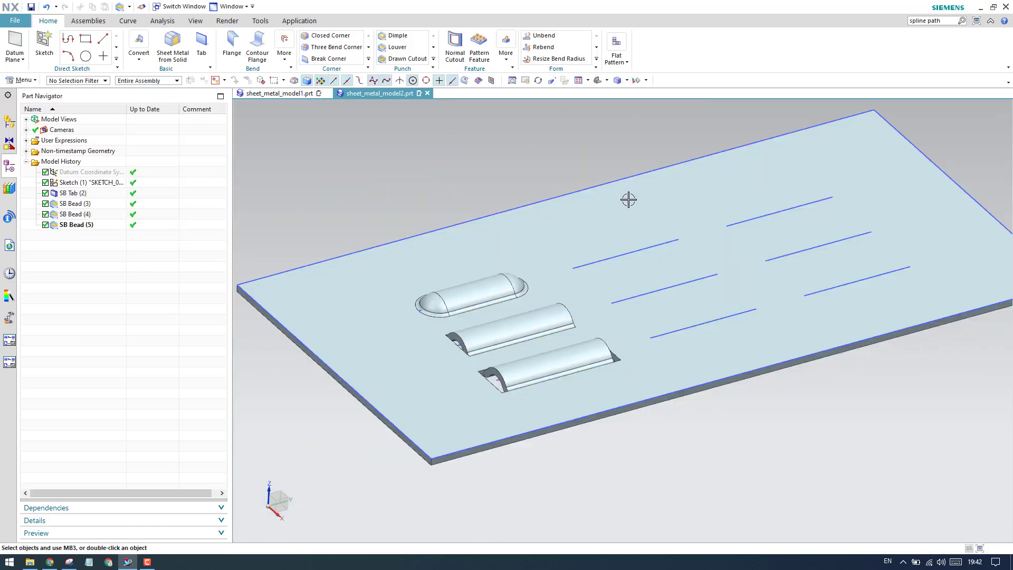
# - Start a new bead with a U-Shaped cross section on the rear line of the middle group and check its preview
pyautogui.click(628, 199)
pyautogui.click(433, 60)
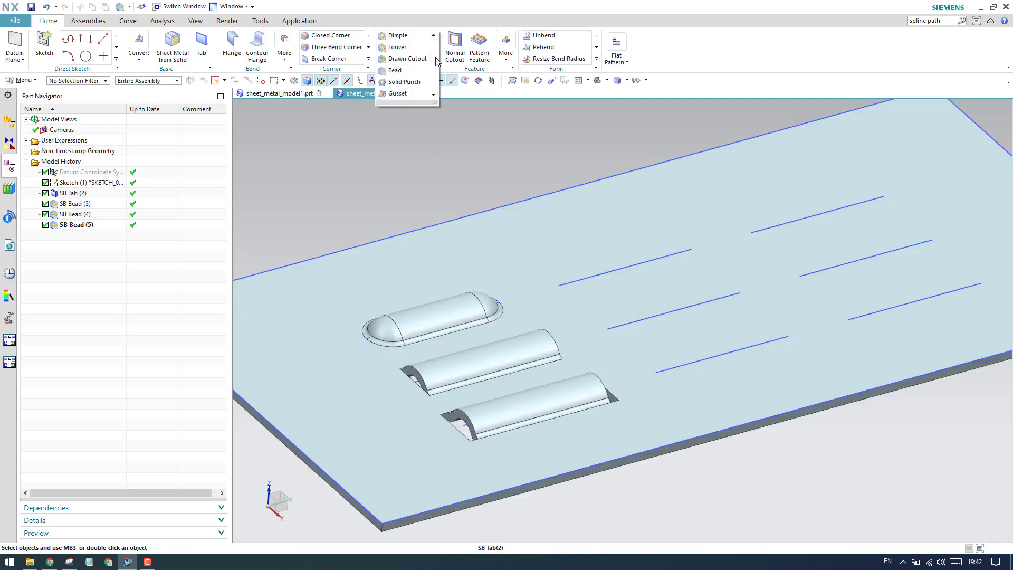
pyautogui.click(402, 74)
pyautogui.click(184, 165)
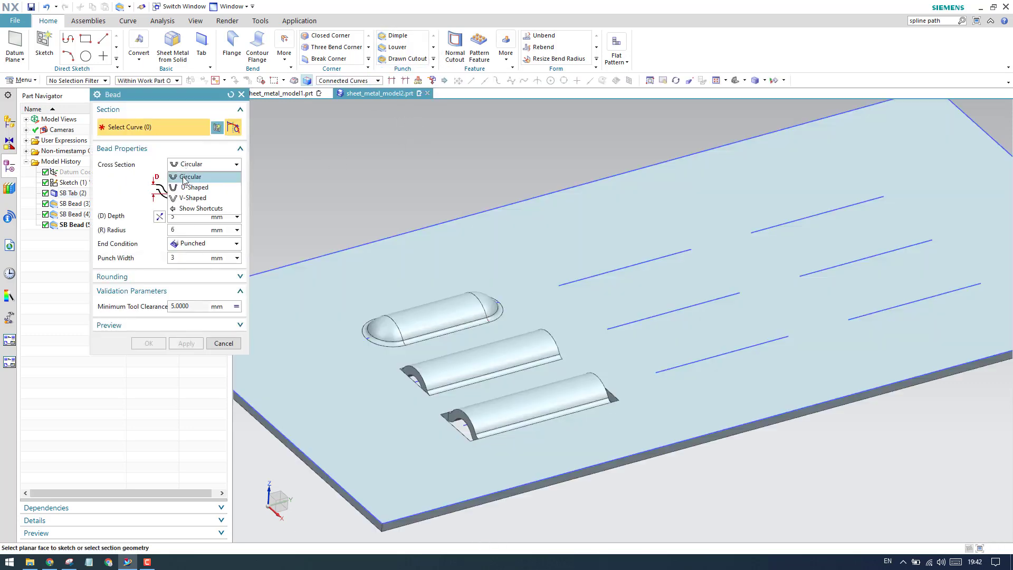
pyautogui.click(183, 176)
pyautogui.scroll(-3, 618, 240)
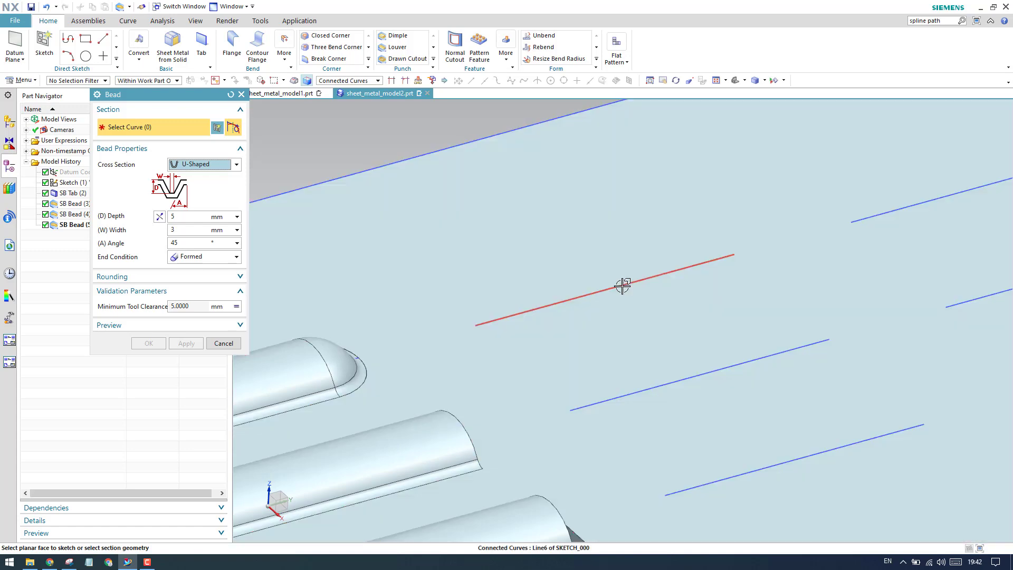
pyautogui.click(622, 286)
pyautogui.scroll(3, 576, 283)
pyautogui.scroll(-5, 579, 282)
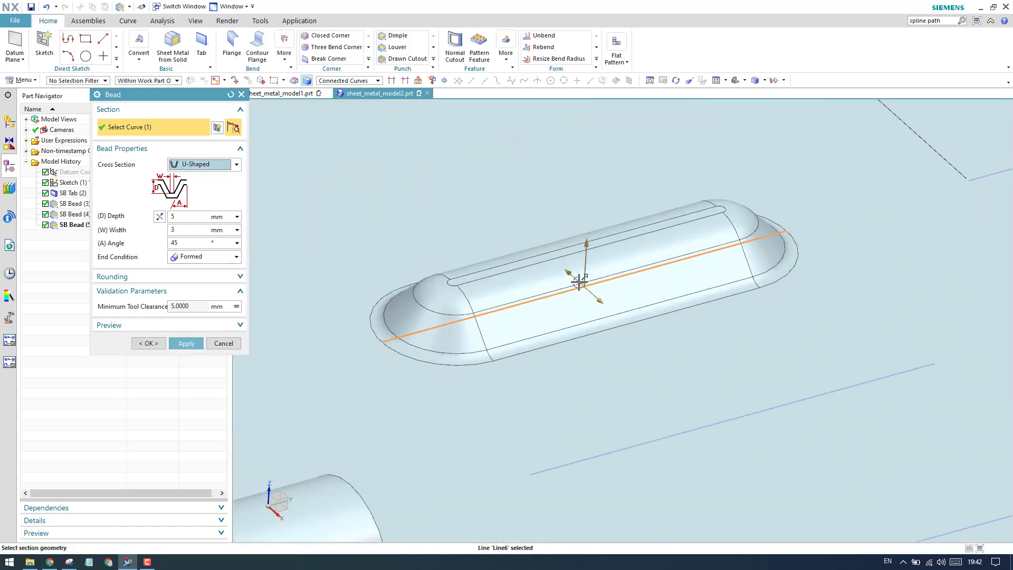
pyautogui.scroll(-2, 579, 282)
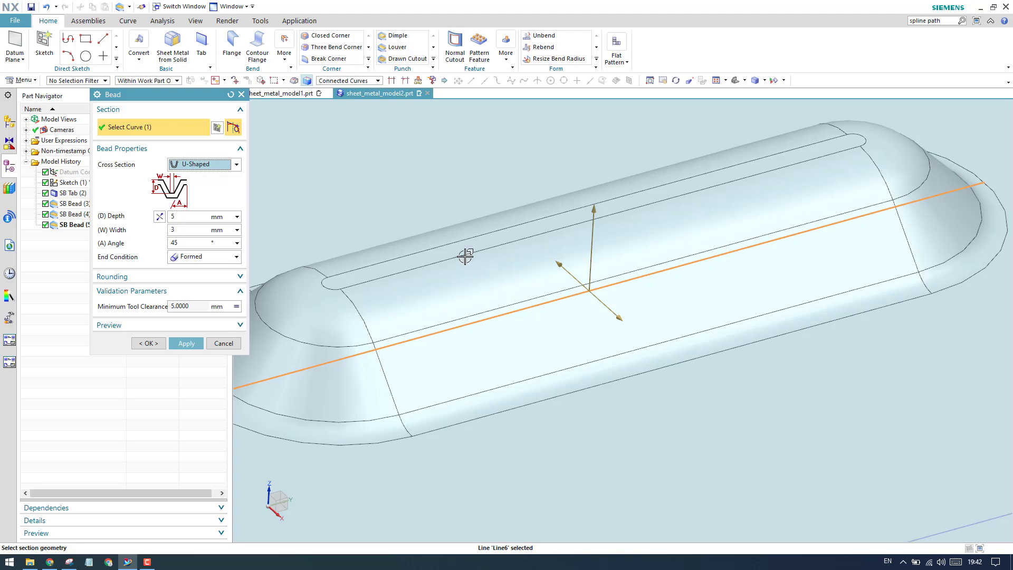
pyautogui.scroll(3, 491, 233)
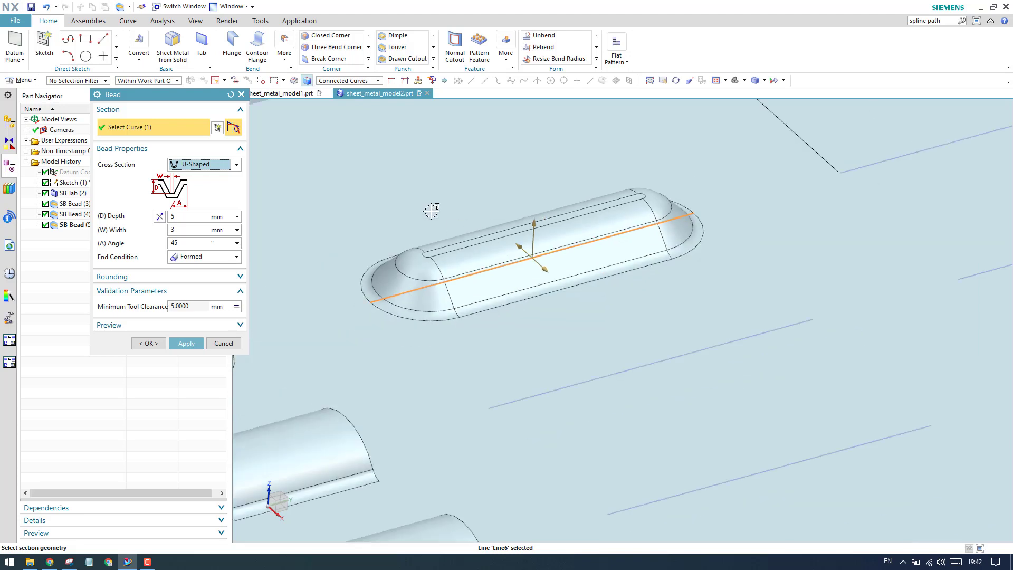
# - Try a 60° angle on the U-shaped bead preview and set the angle back to 45°
pyautogui.click(186, 244)
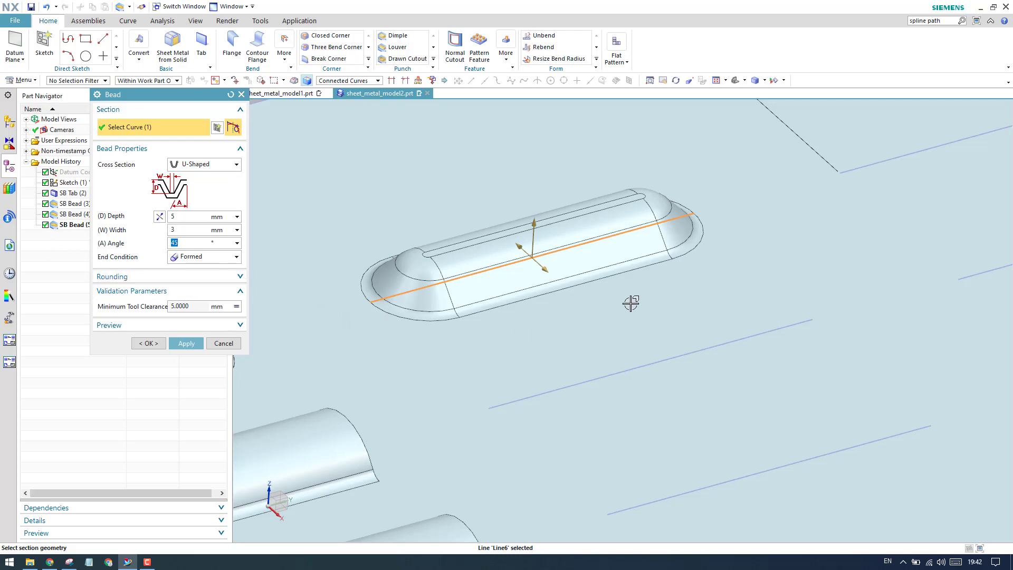
pyautogui.write('60')
pyautogui.press('Return')
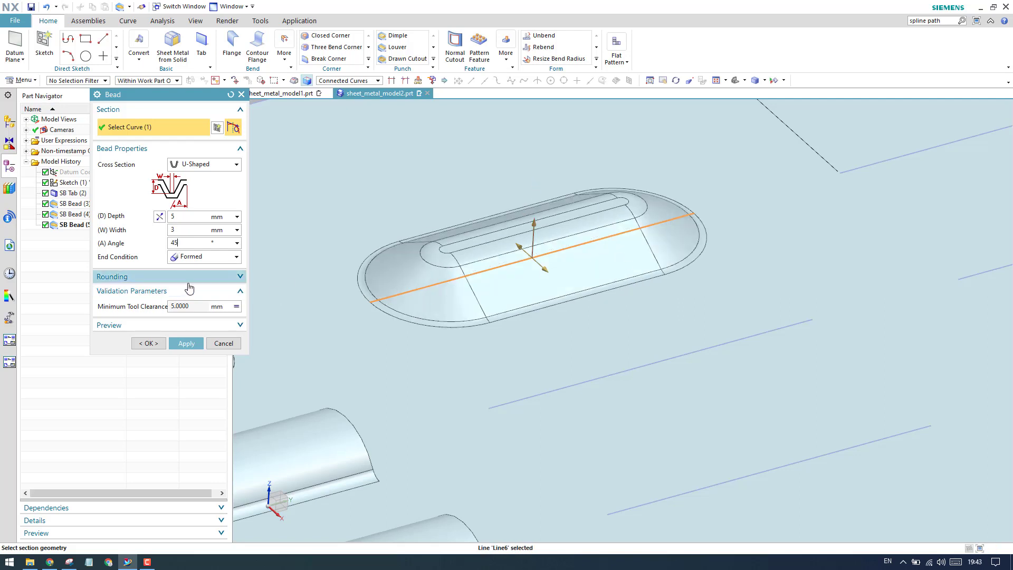
pyautogui.write('45')
pyautogui.press('Return')
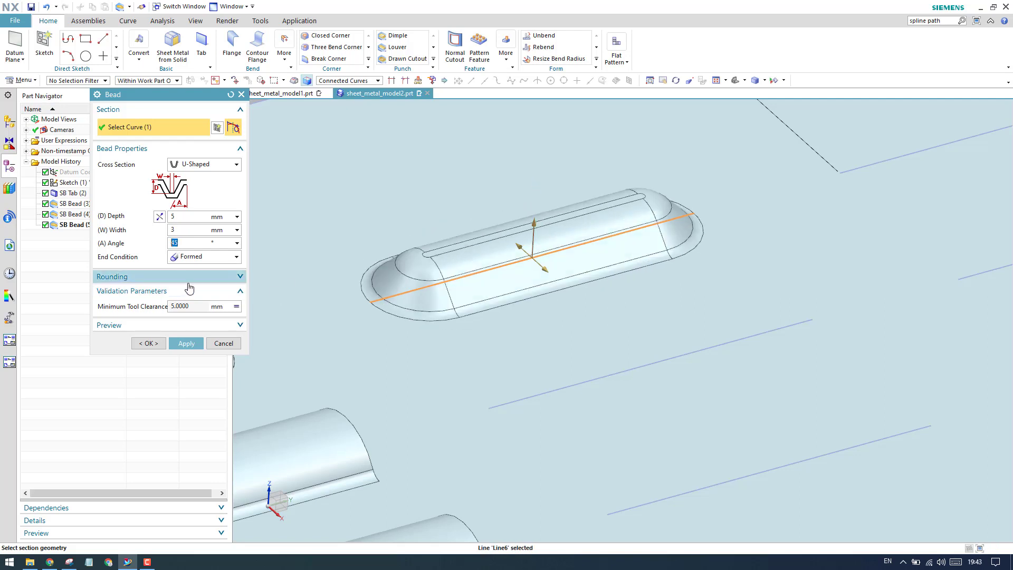
# - Keep the Formed end condition and create the U-shaped bead while keeping the command open
pyautogui.click(187, 218)
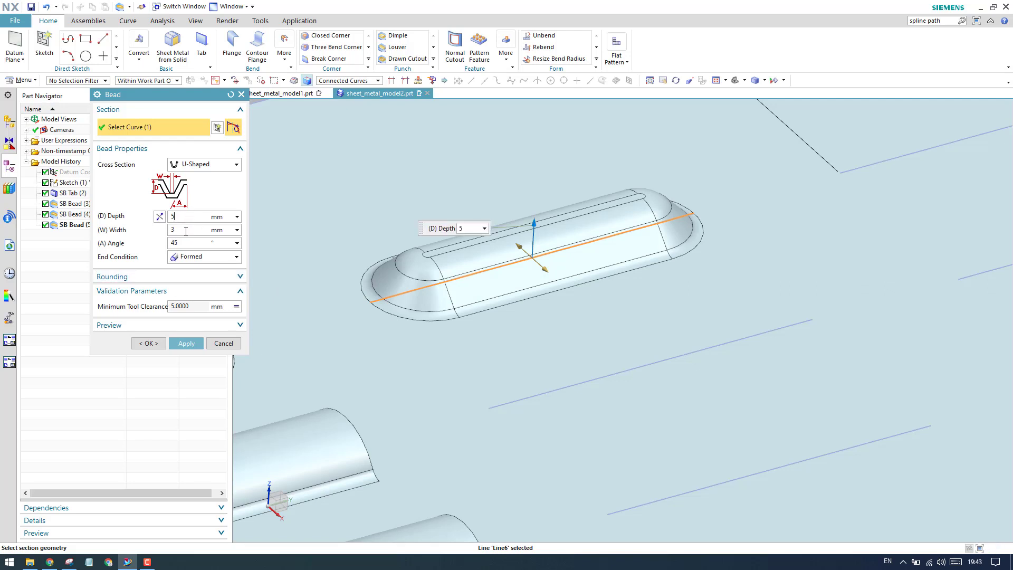
pyautogui.click(184, 232)
pyautogui.click(186, 244)
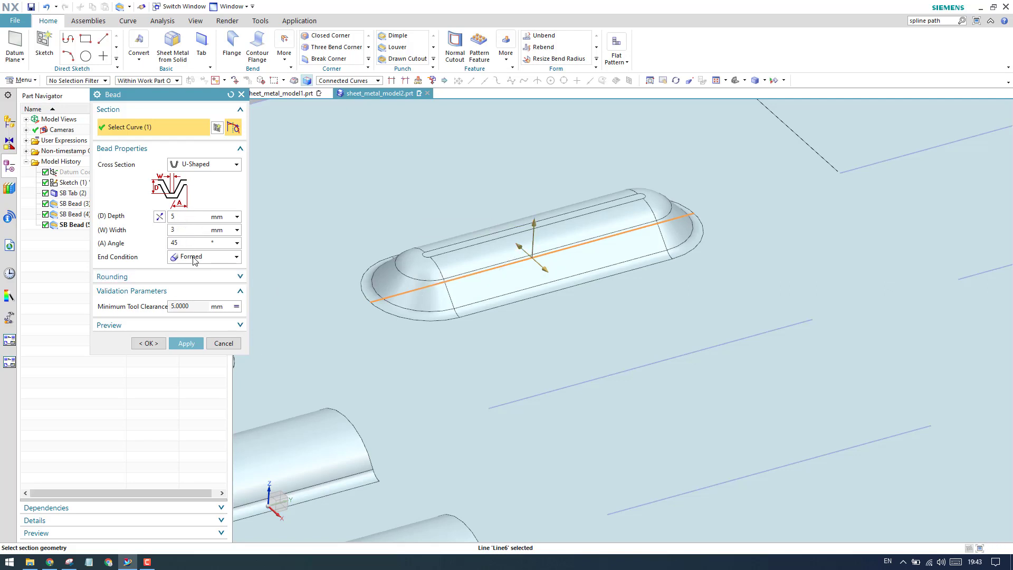
pyautogui.click(194, 259)
pyautogui.click(191, 277)
pyautogui.scroll(-3, 432, 279)
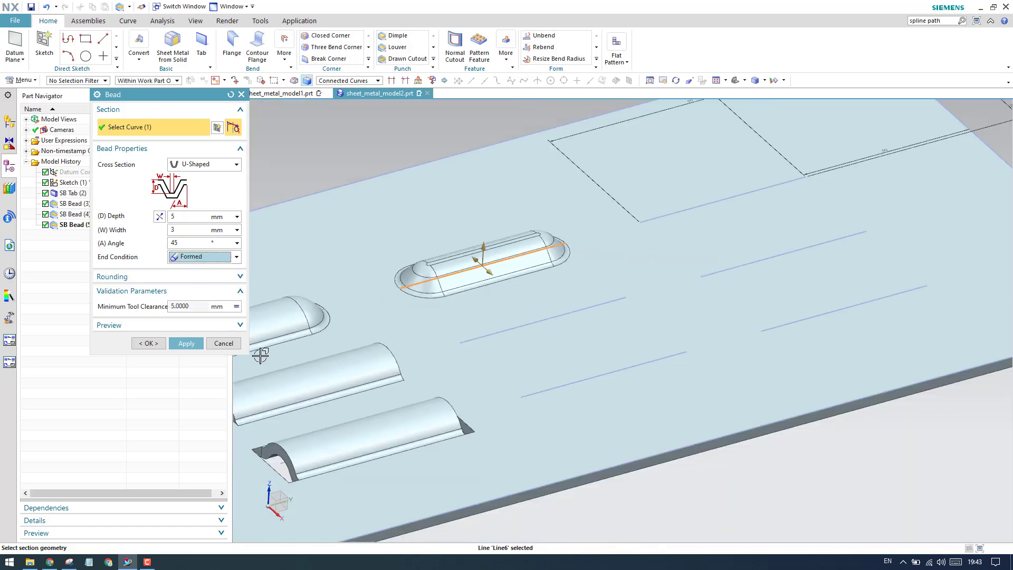
pyautogui.click(180, 343)
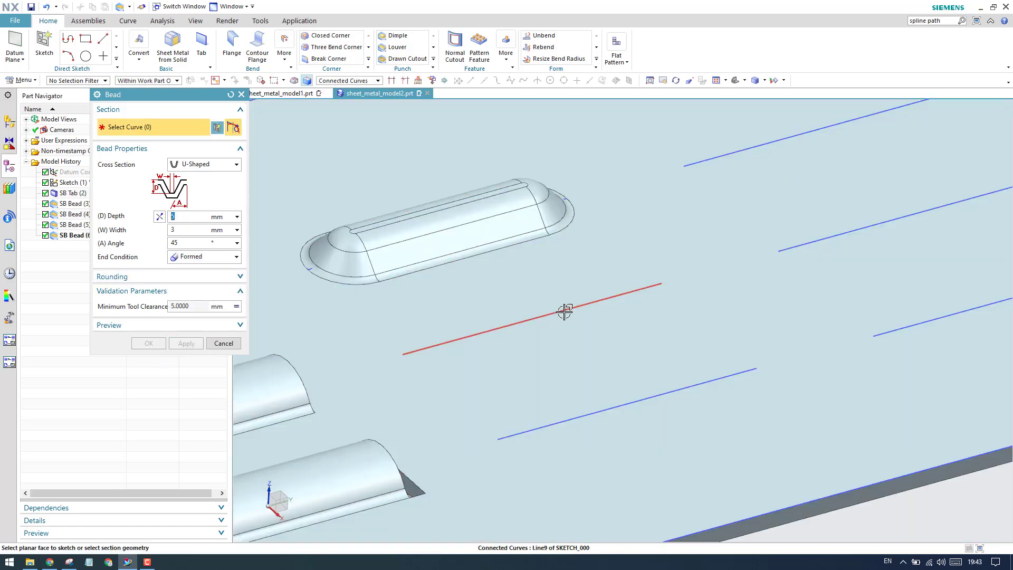
# - Create a U-shaped bead with the Lanced end condition on the middle line beside the formed U-shaped bead
pyautogui.click(572, 312)
pyautogui.scroll(3, 564, 312)
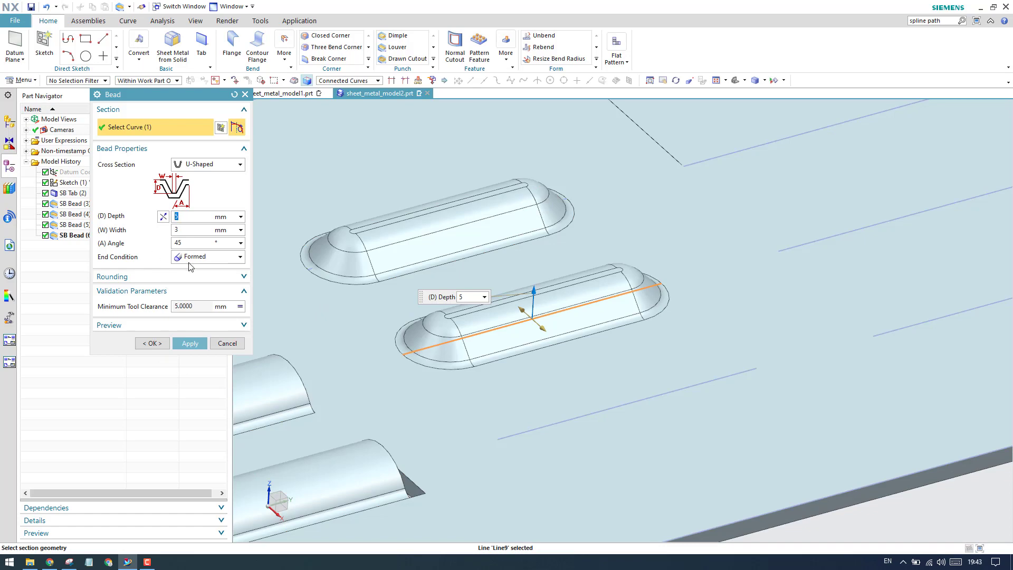
pyautogui.click(191, 258)
pyautogui.click(193, 275)
pyautogui.click(201, 342)
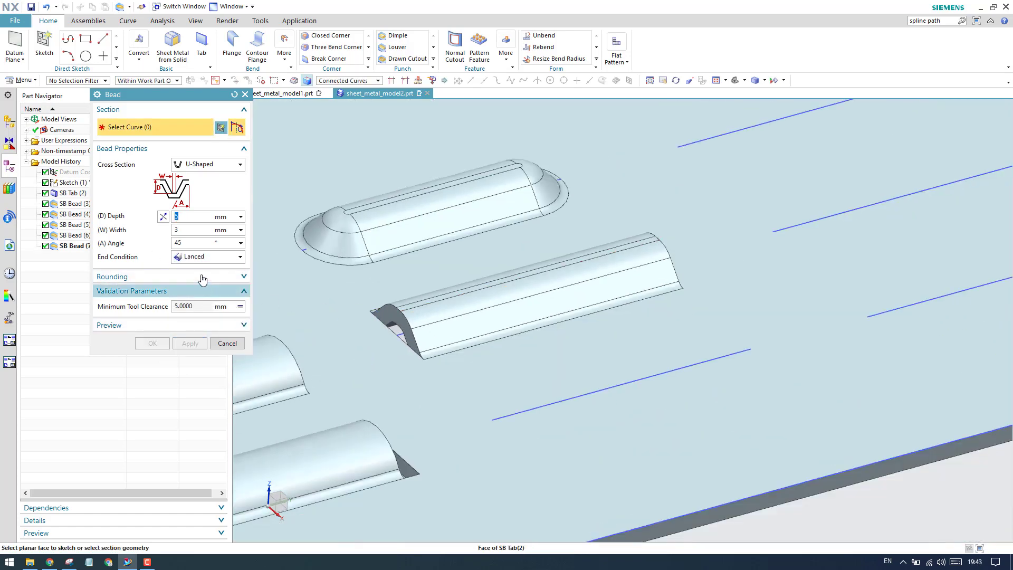
# - Select the front line of the middle group as the next U-shaped bead section and set its end condition to Punched
pyautogui.scroll(-2, 475, 343)
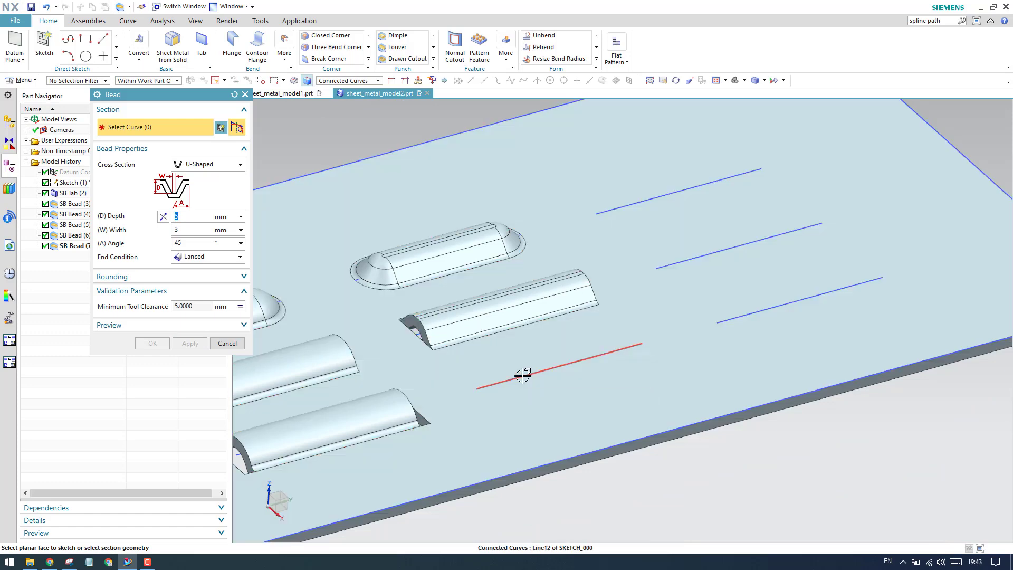
pyautogui.click(523, 375)
pyautogui.click(216, 257)
pyautogui.click(210, 295)
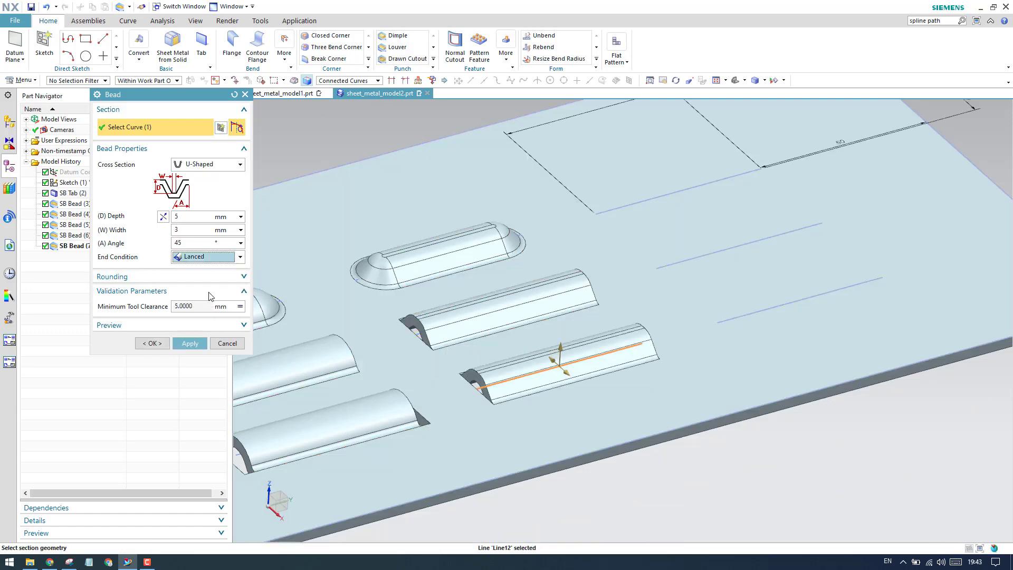
pyautogui.scroll(3, 435, 372)
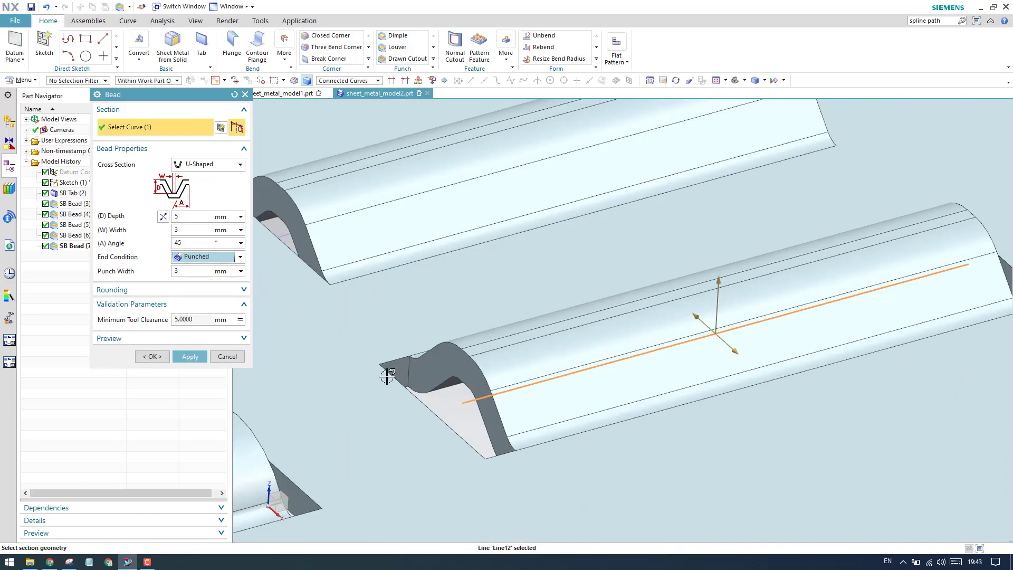
# - Try a punch width of 1 mm on the U-shaped bead and set it back to 3 mm
pyautogui.click(193, 271)
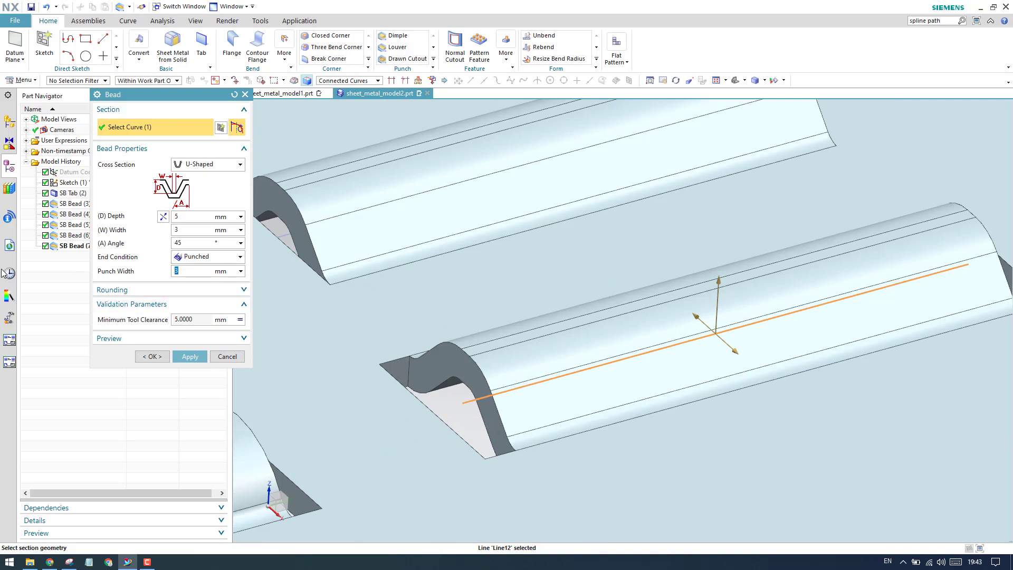
pyautogui.press('Return')
pyautogui.press('Return')
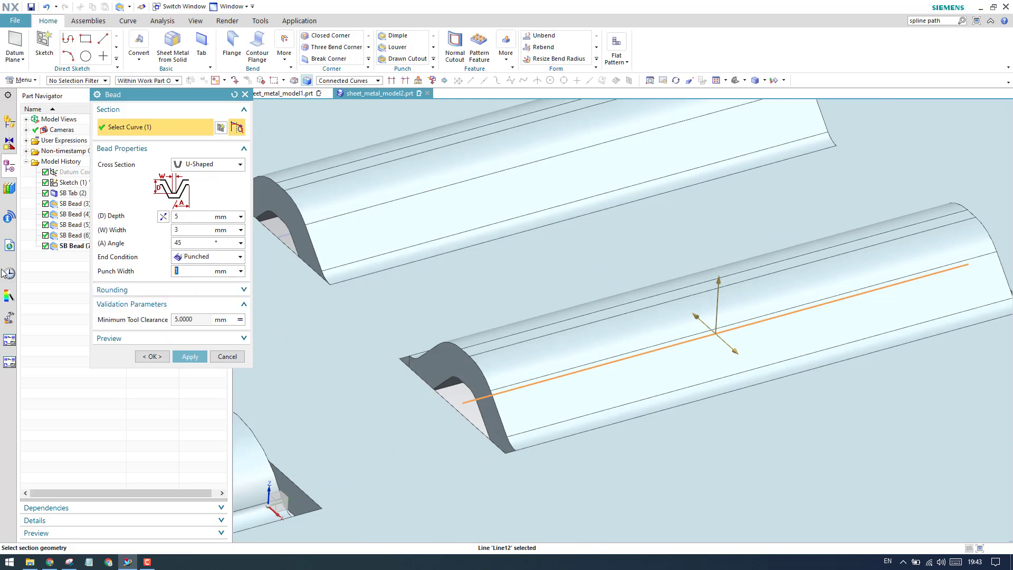
pyautogui.write('3')
pyautogui.press('Return')
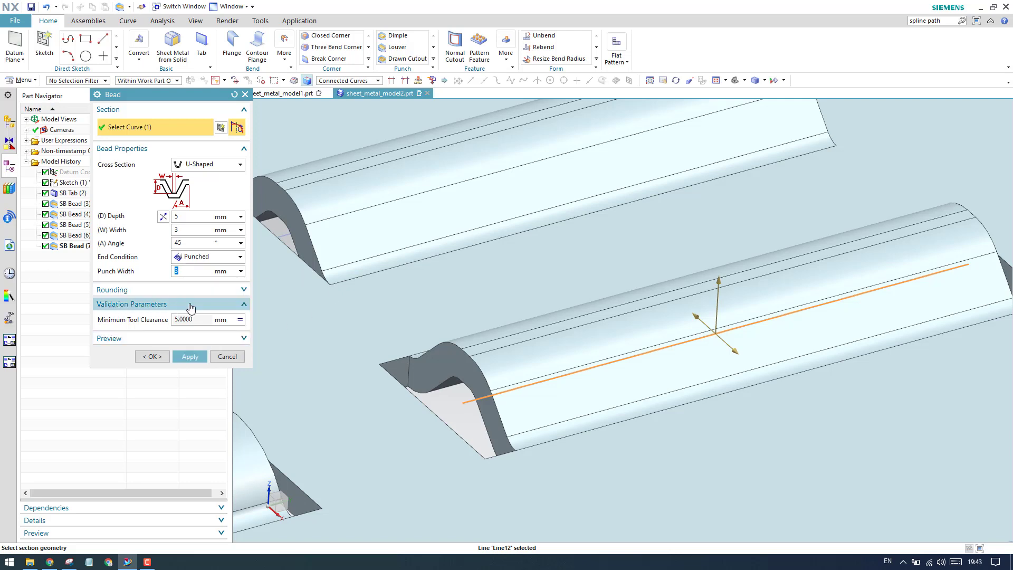
# - Show the bead's rounding settings and create the punched U-shaped bead while keeping the command open
pyautogui.click(124, 292)
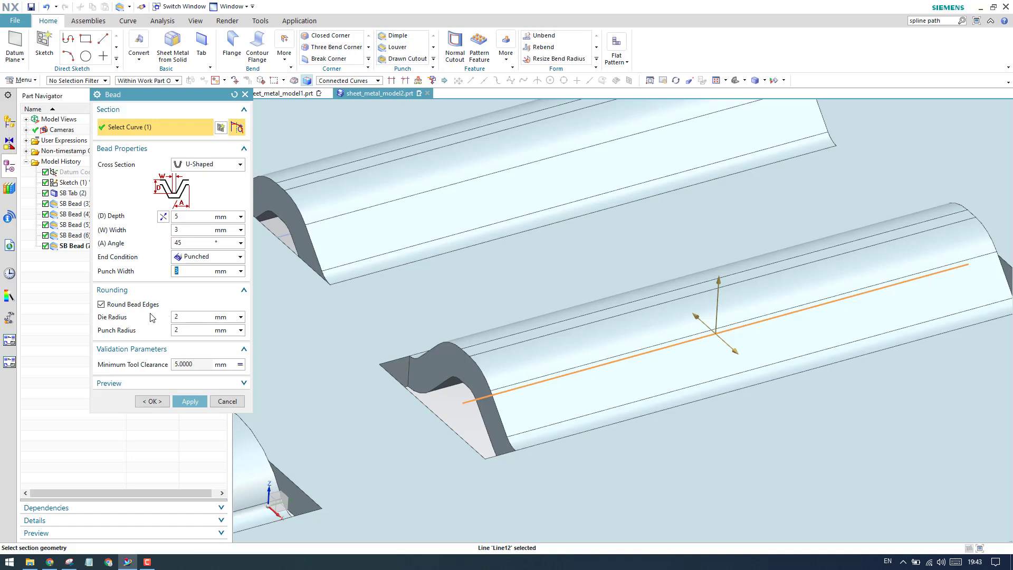
pyautogui.click(189, 401)
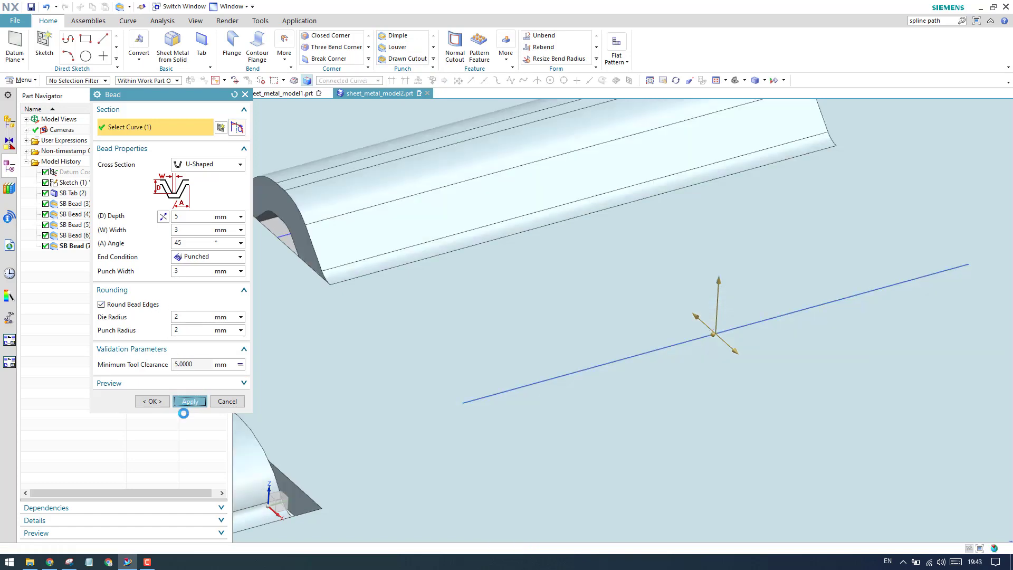
# - Set the next bead's cross section to V-Shaped and examine the end of the formed U-shaped bead
pyautogui.scroll(-6, 521, 378)
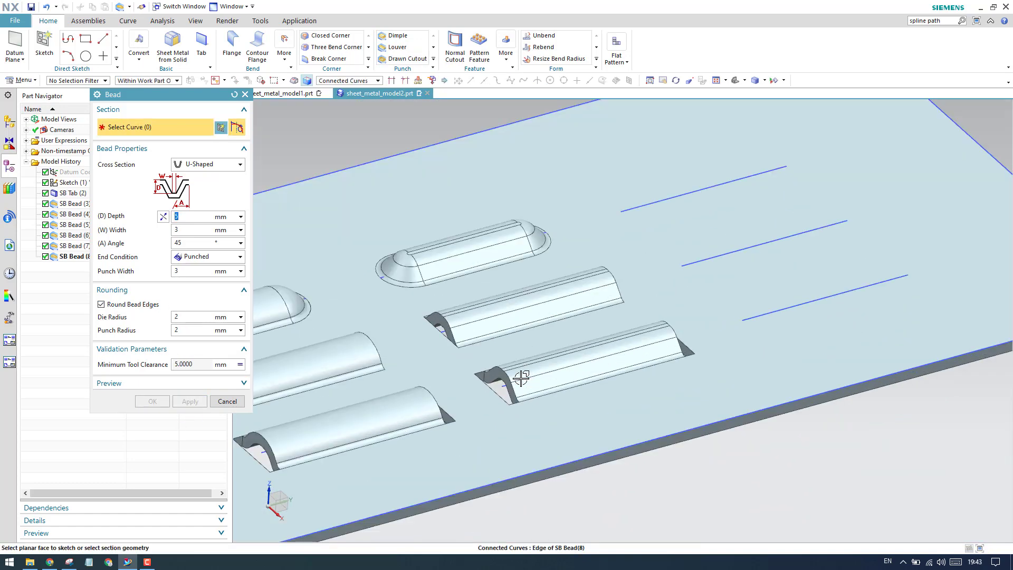
pyautogui.click(213, 166)
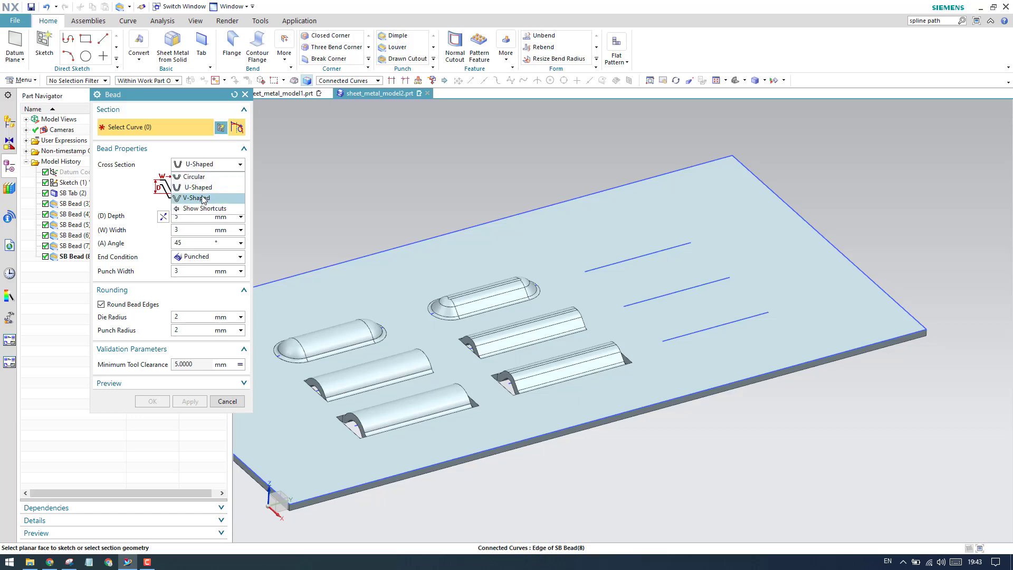
pyautogui.click(204, 198)
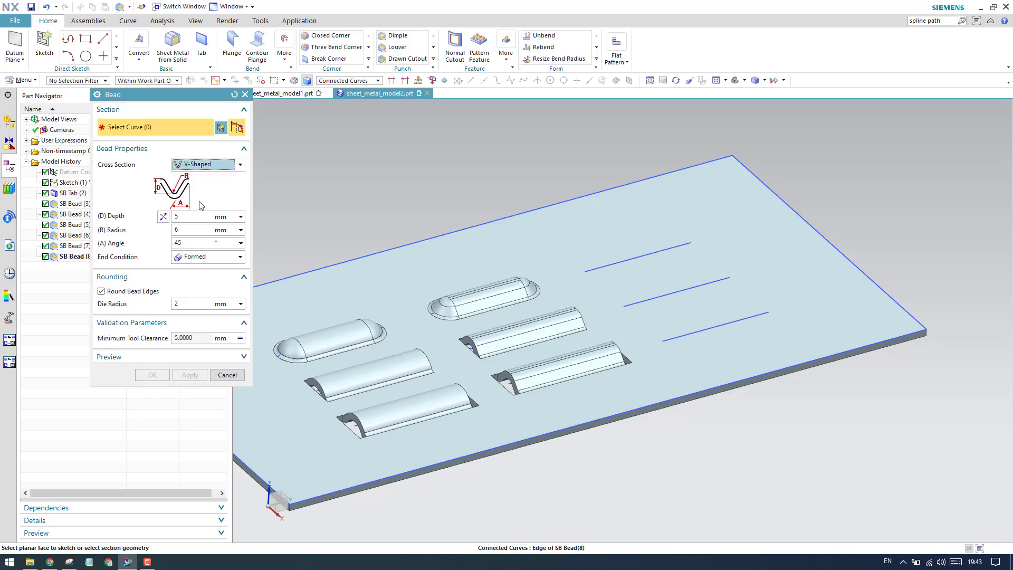
pyautogui.scroll(8, 458, 282)
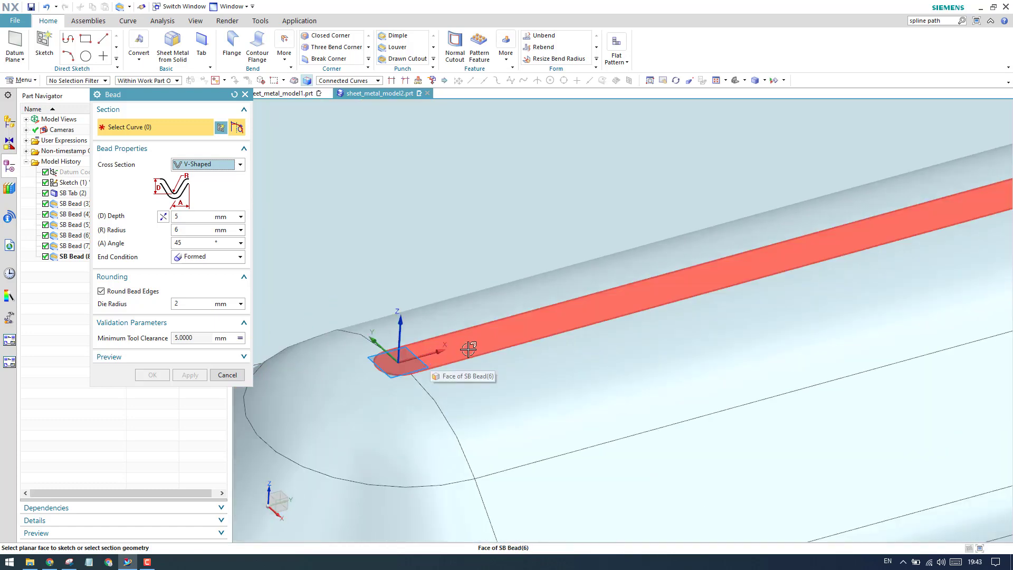
pyautogui.scroll(-1, 472, 345)
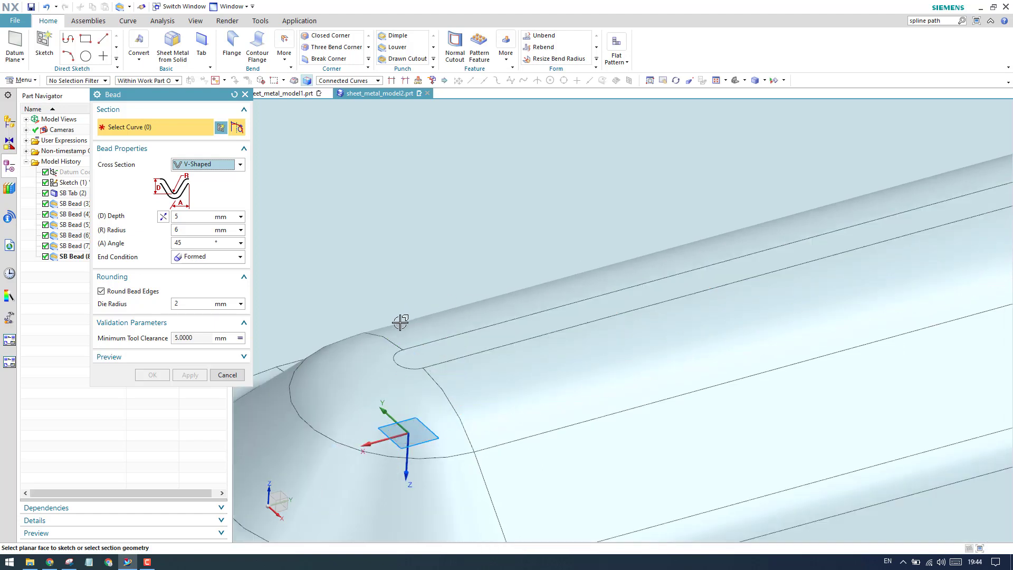
pyautogui.scroll(-4, 370, 317)
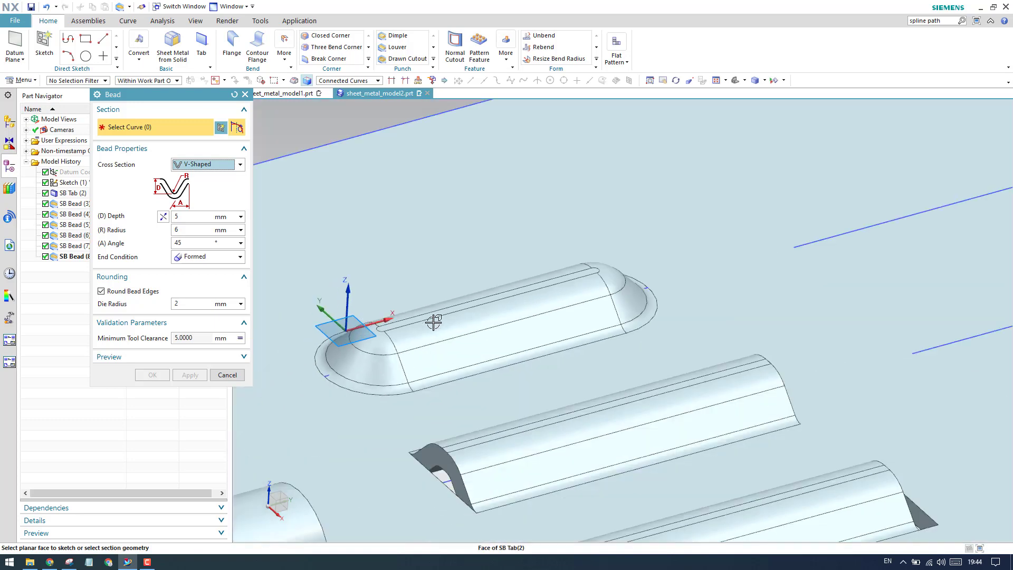
pyautogui.scroll(-4, 390, 295)
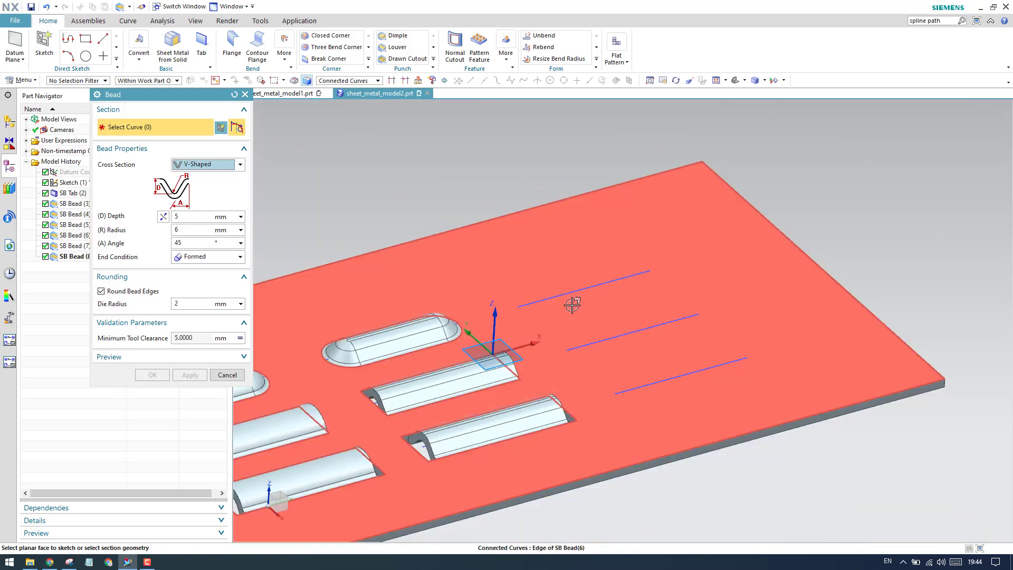
# - Create a V-shaped bead with the Formed end condition on the rear line of the last line group, keeping the command open
pyautogui.scroll(5, 572, 304)
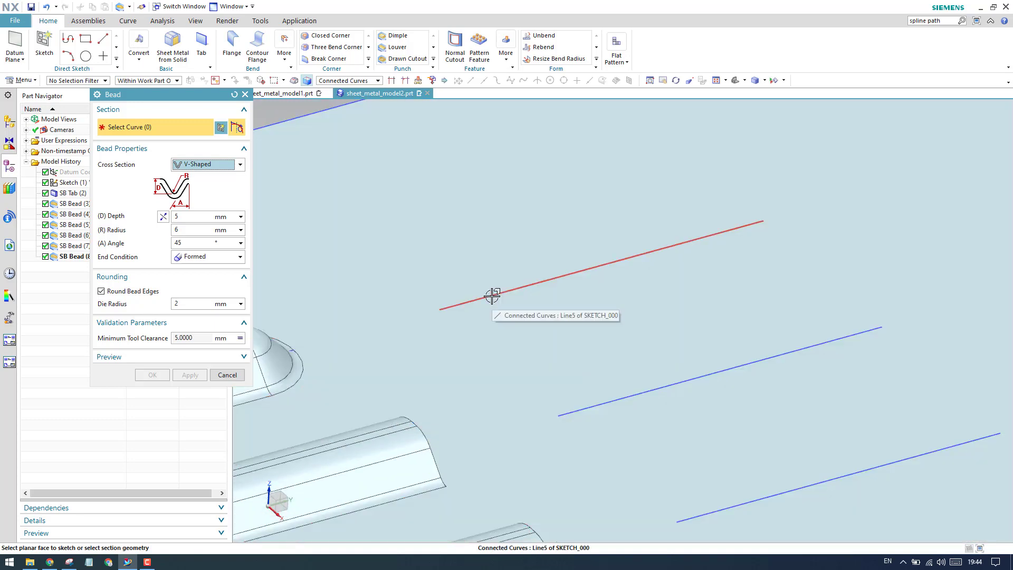
pyautogui.click(492, 294)
pyautogui.scroll(-2, 584, 280)
pyautogui.scroll(3, 580, 284)
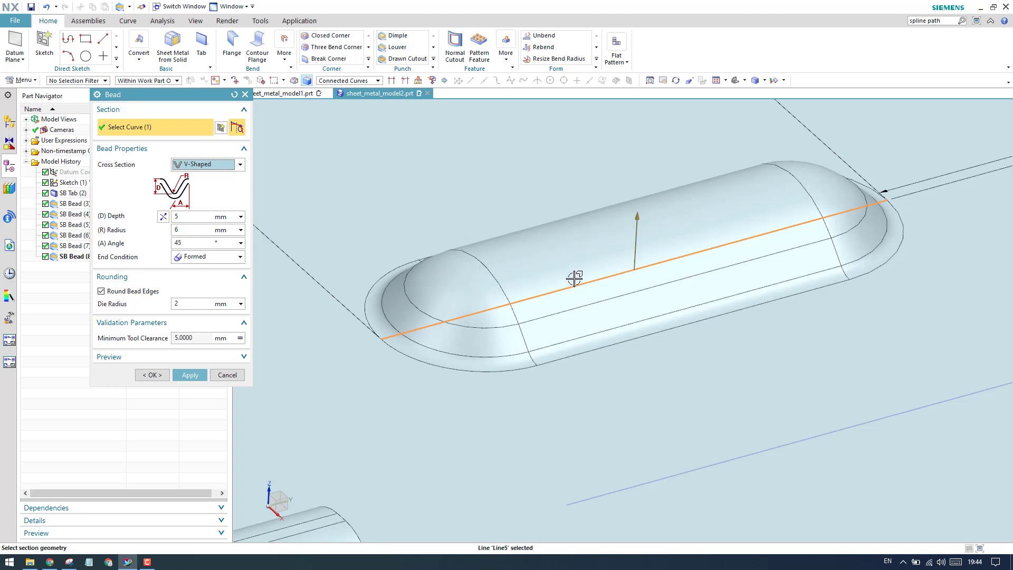
pyautogui.scroll(-1, 607, 270)
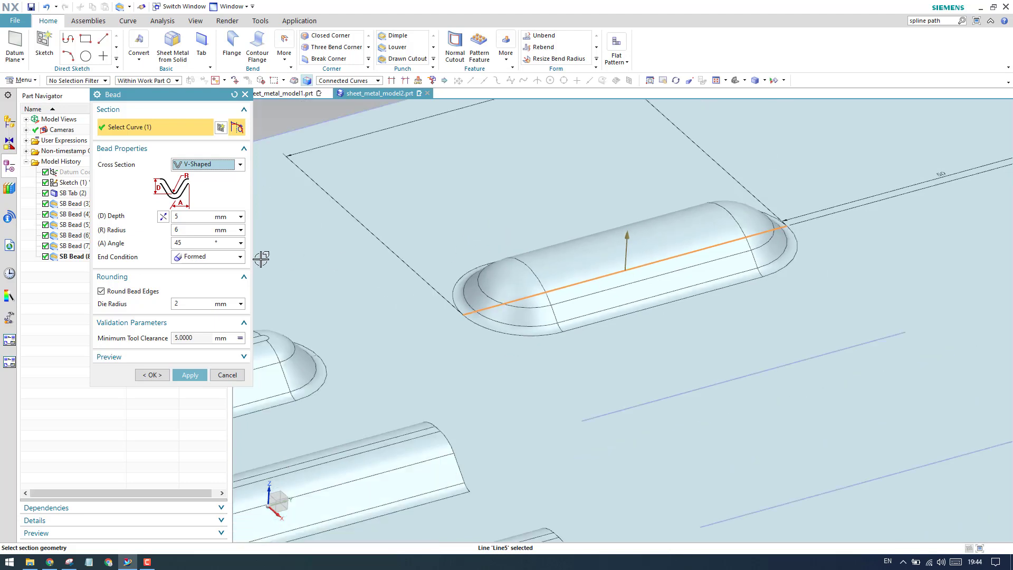
pyautogui.click(194, 261)
pyautogui.click(195, 272)
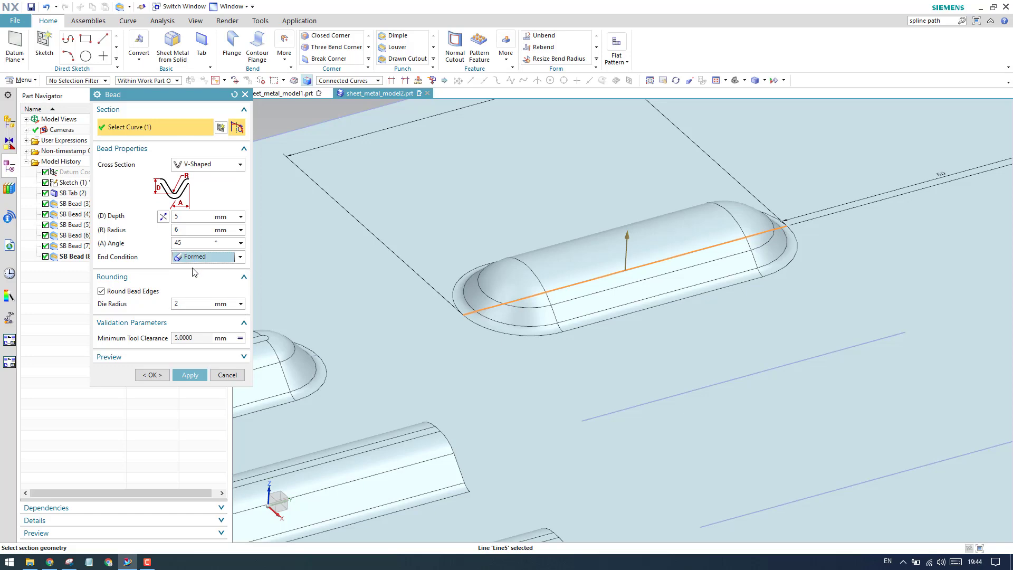
pyautogui.click(150, 278)
pyautogui.scroll(-3, 563, 267)
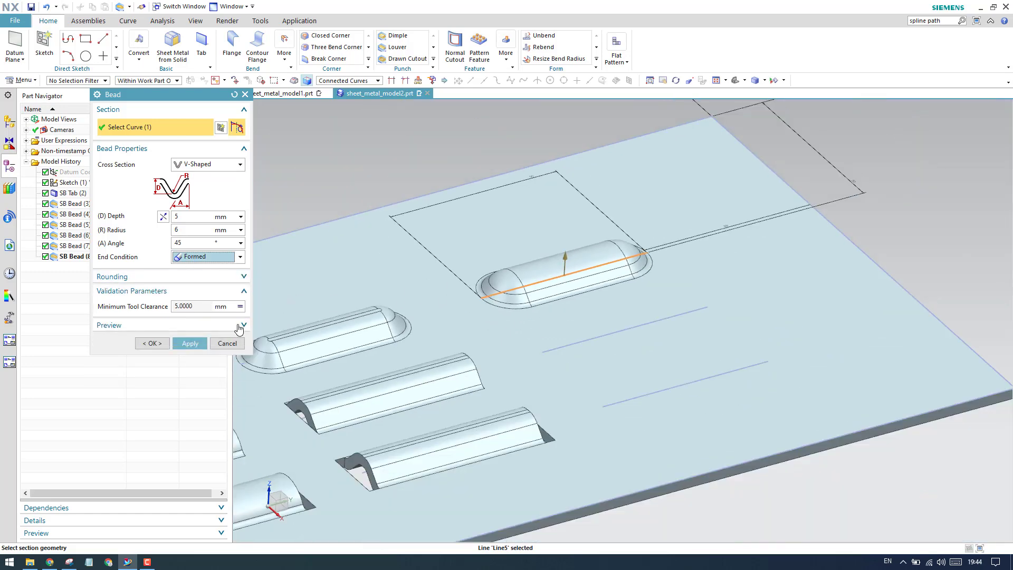
pyautogui.click(190, 343)
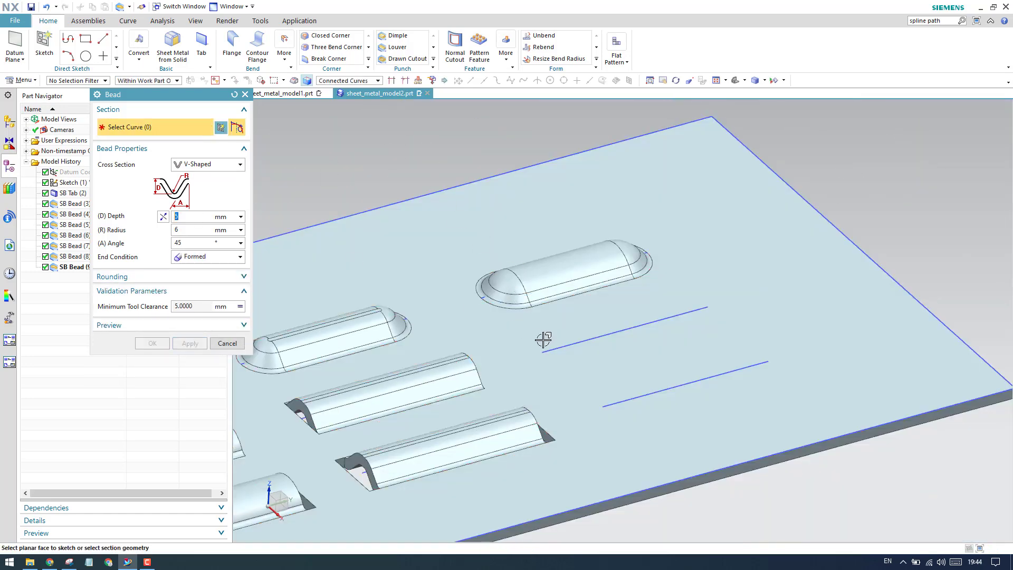
# - Create a V-shaped bead with the Lanced end condition on the middle line of the last group
pyautogui.scroll(3, 543, 341)
pyautogui.click(562, 358)
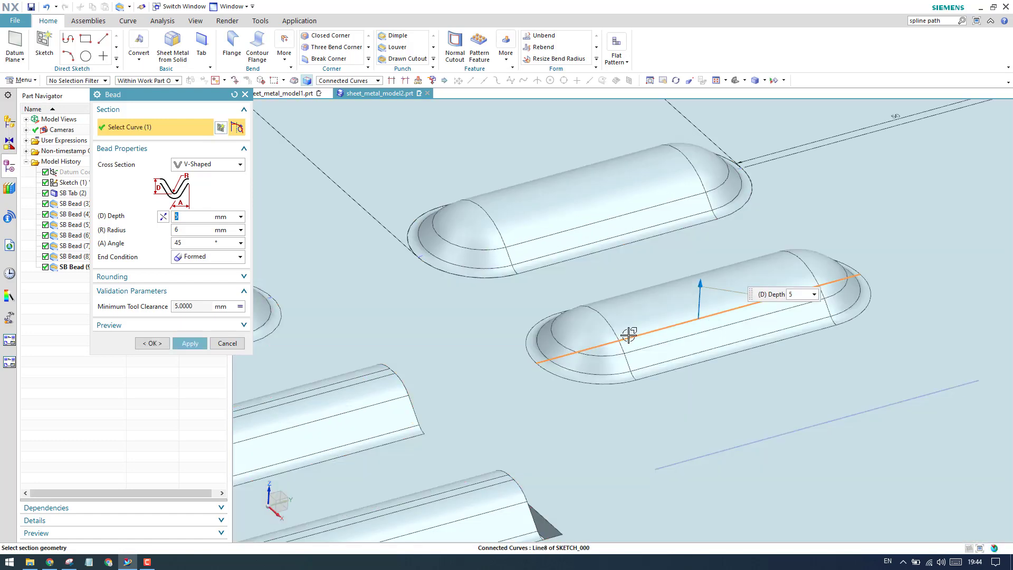
pyautogui.scroll(-3, 626, 334)
pyautogui.click(205, 257)
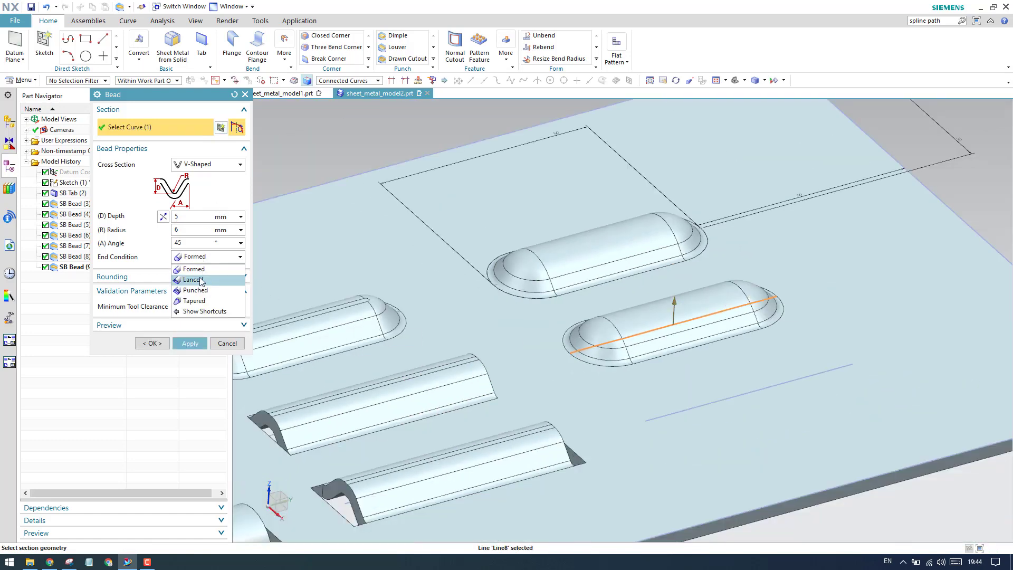
pyautogui.click(195, 278)
pyautogui.scroll(3, 570, 340)
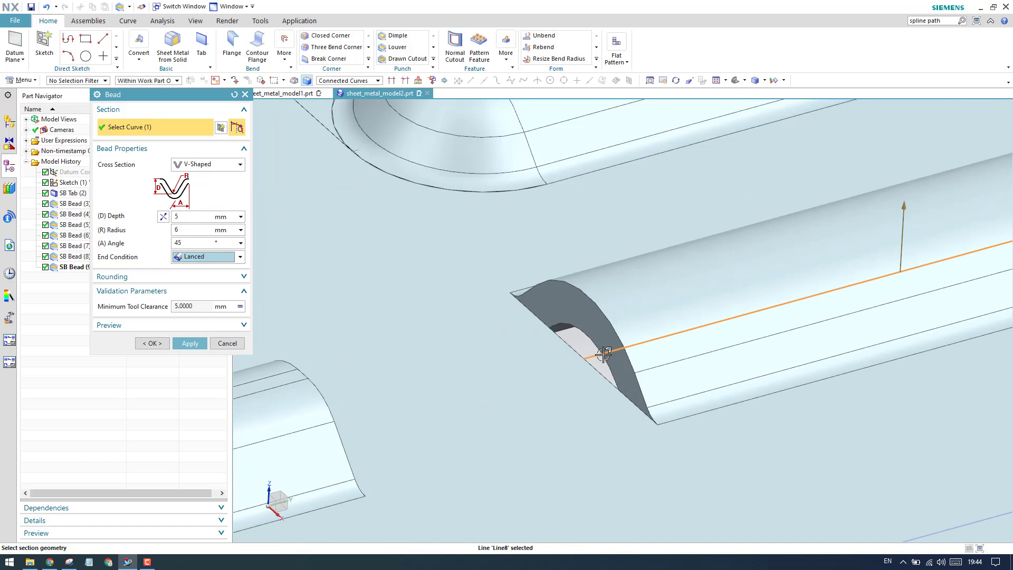
pyautogui.scroll(-3, 604, 354)
pyautogui.click(189, 343)
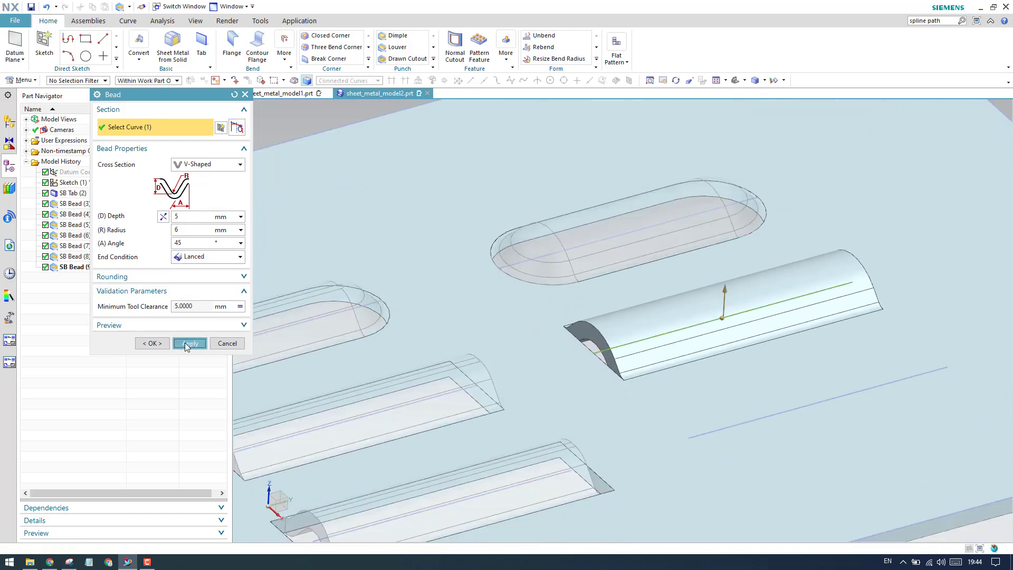
# - Create a V-shaped bead with the Punched end condition on the front line of the last group and close the Bead command
pyautogui.scroll(4, 676, 380)
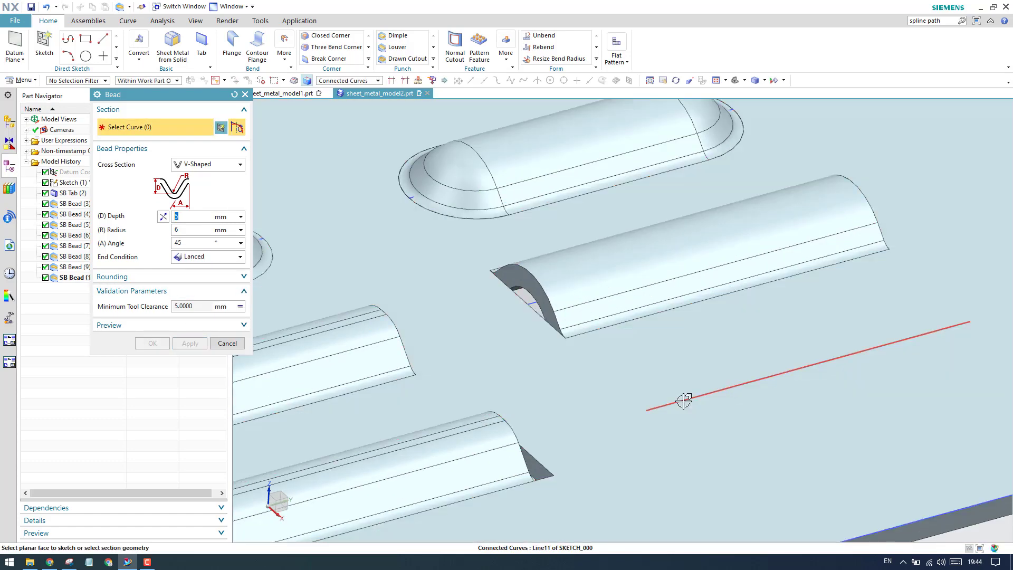
pyautogui.click(684, 401)
pyautogui.scroll(-3, 461, 316)
pyautogui.click(195, 257)
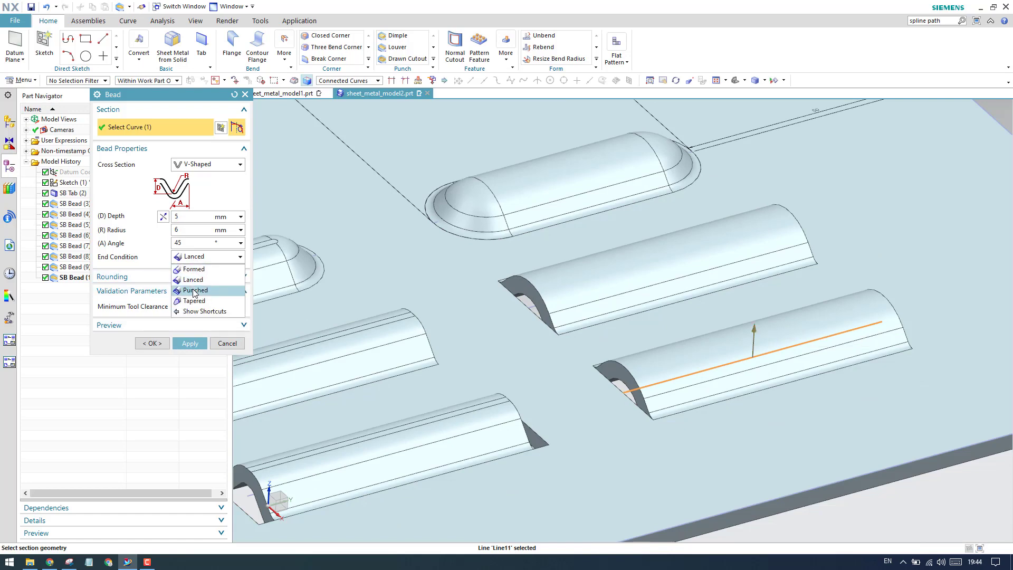
pyautogui.click(198, 288)
pyautogui.scroll(4, 627, 391)
pyautogui.scroll(-4, 627, 391)
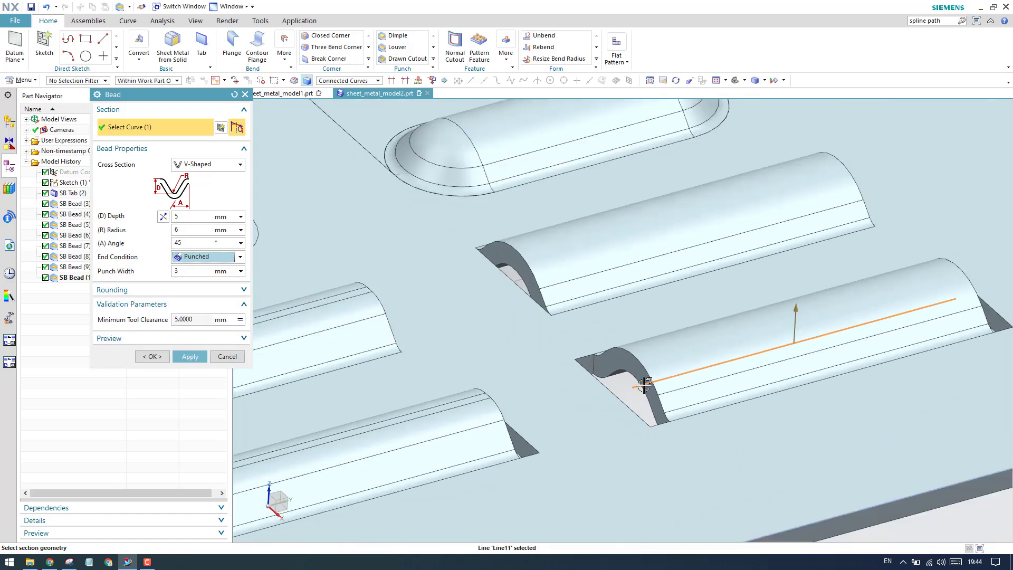
pyautogui.scroll(2, 638, 385)
pyautogui.scroll(-2, 620, 375)
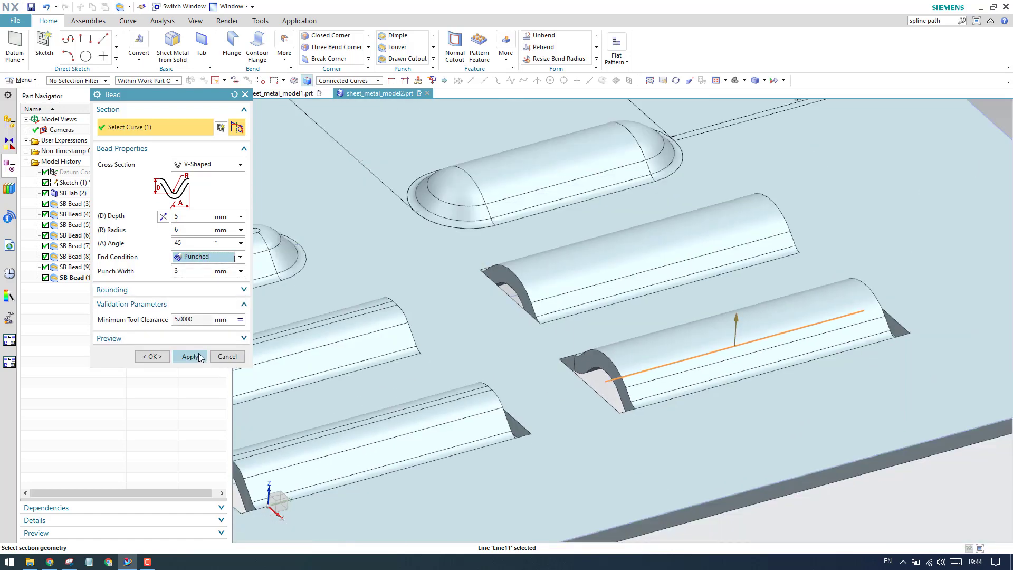
pyautogui.click(190, 356)
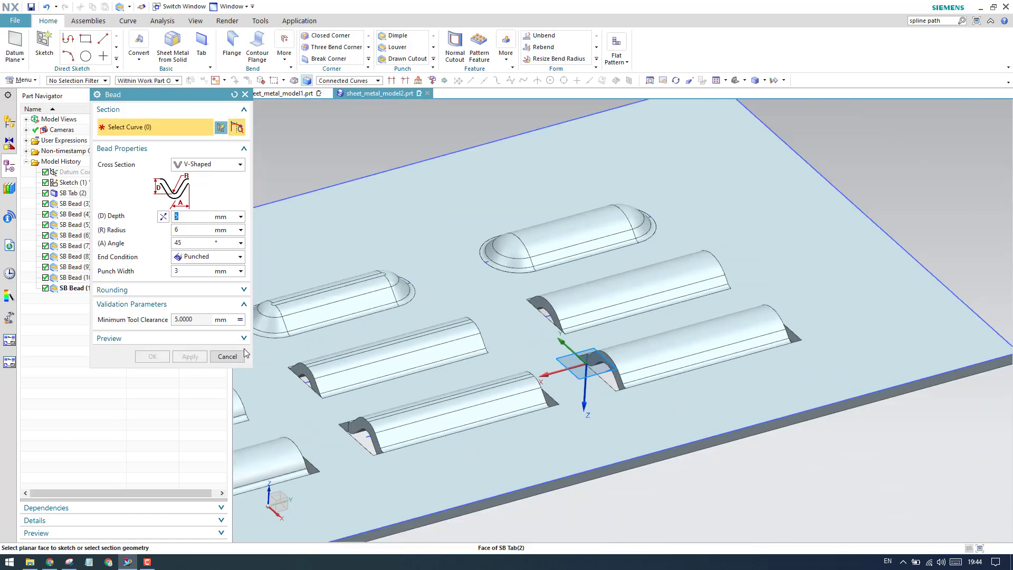
pyautogui.click(227, 356)
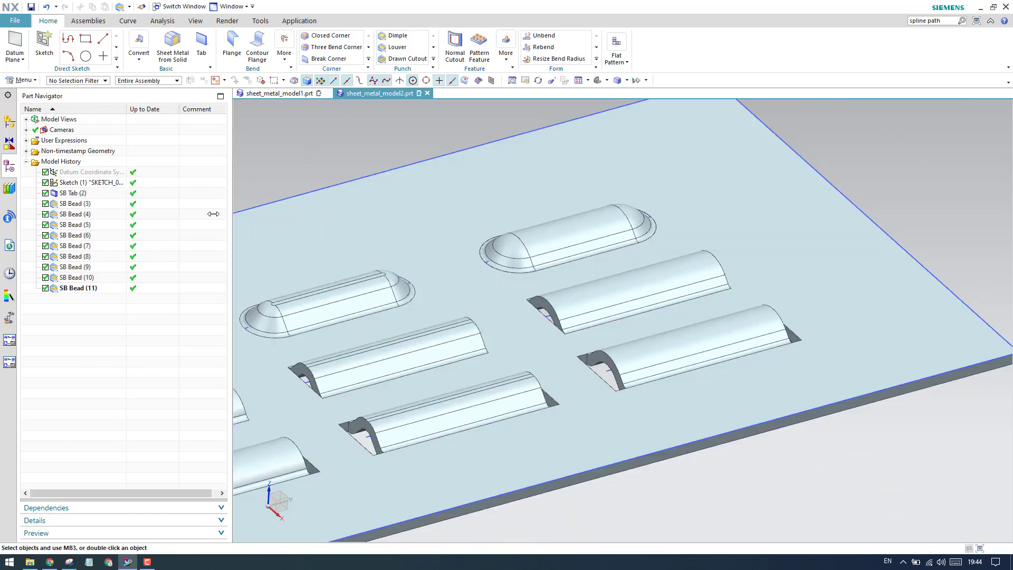
# - Delete the punched V-shaped bead from the front line of the last group
pyautogui.click(85, 288)
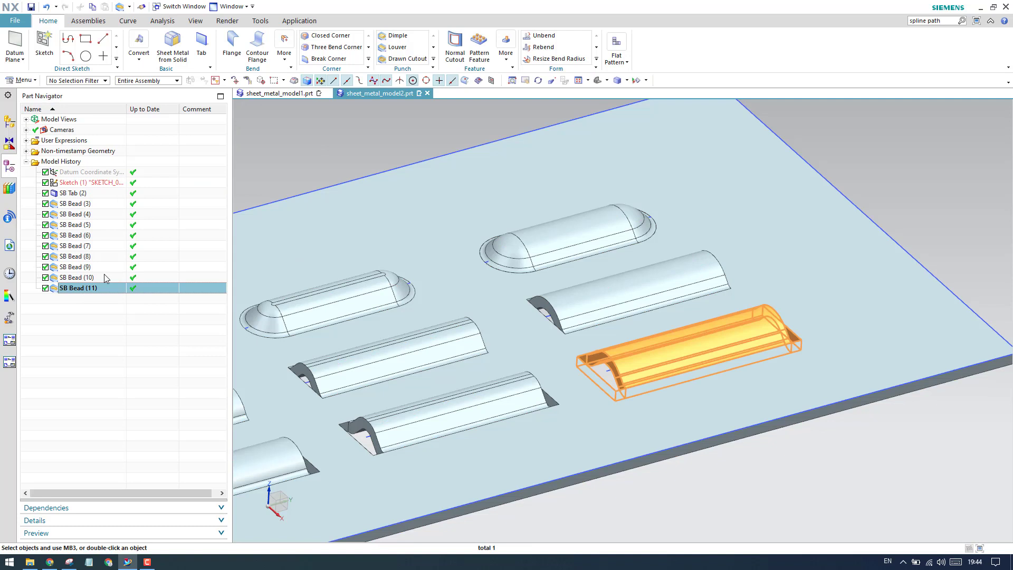
pyautogui.press('Delete')
# - Start a new V-shaped bead with the Tapered end condition and select the front line of the last group as its section
pyautogui.click(433, 59)
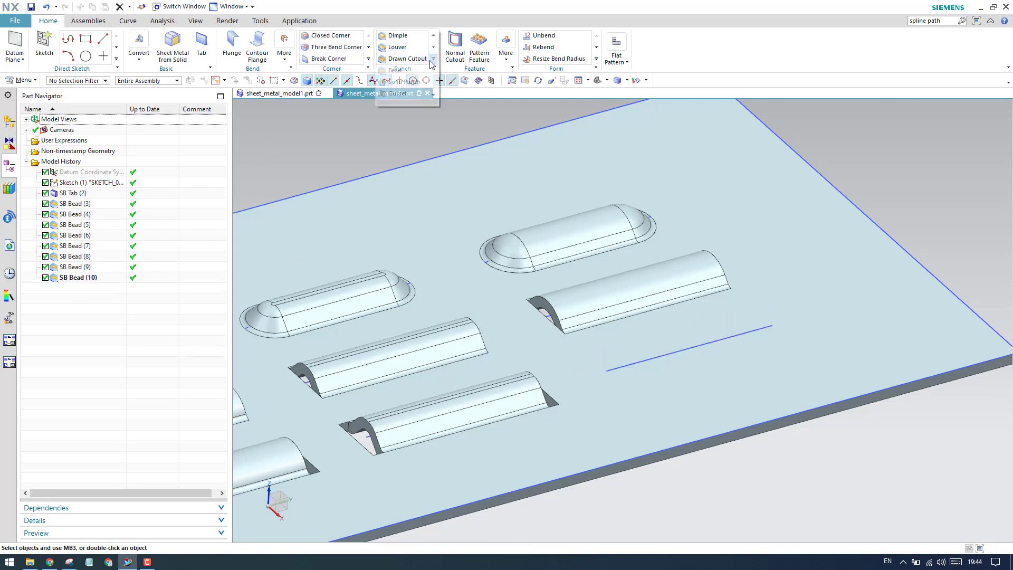
pyautogui.click(397, 69)
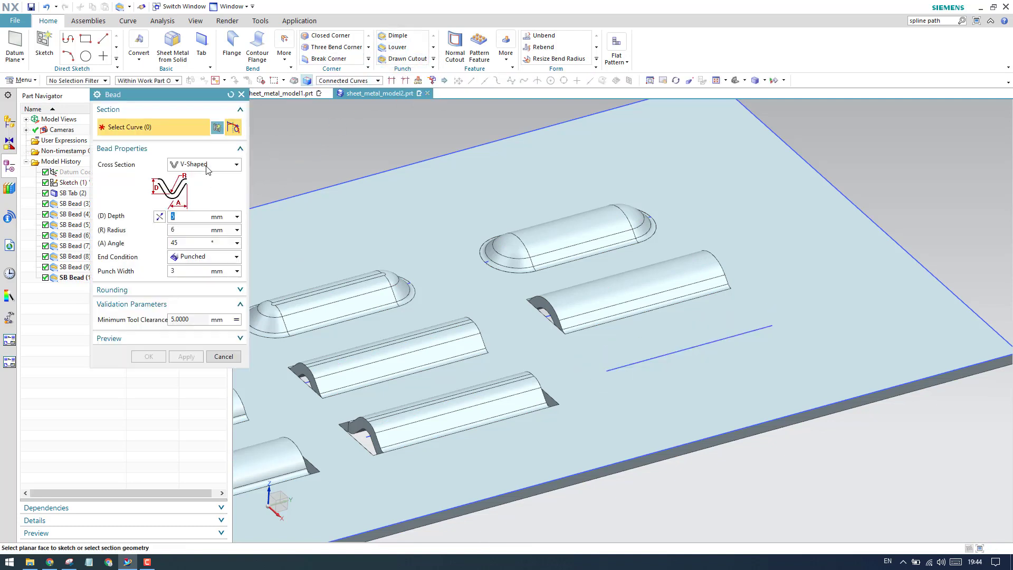
pyautogui.click(208, 260)
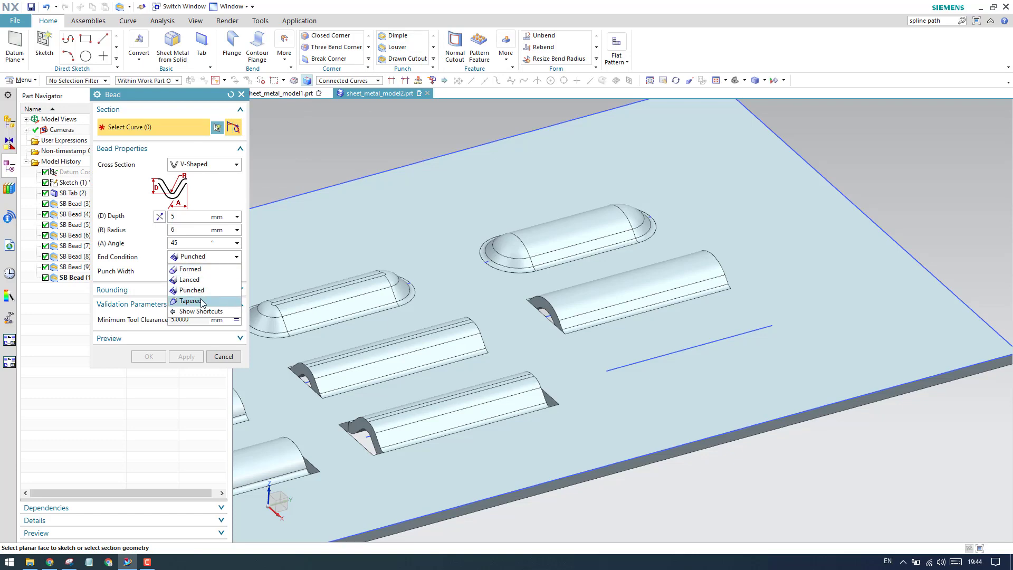
pyautogui.click(190, 301)
pyautogui.scroll(3, 613, 372)
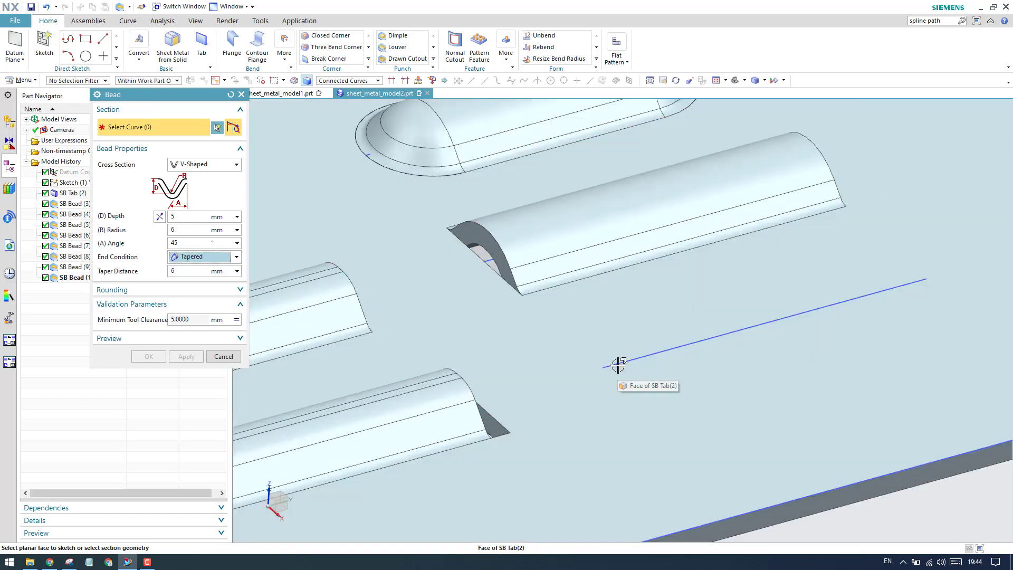
pyautogui.click(615, 363)
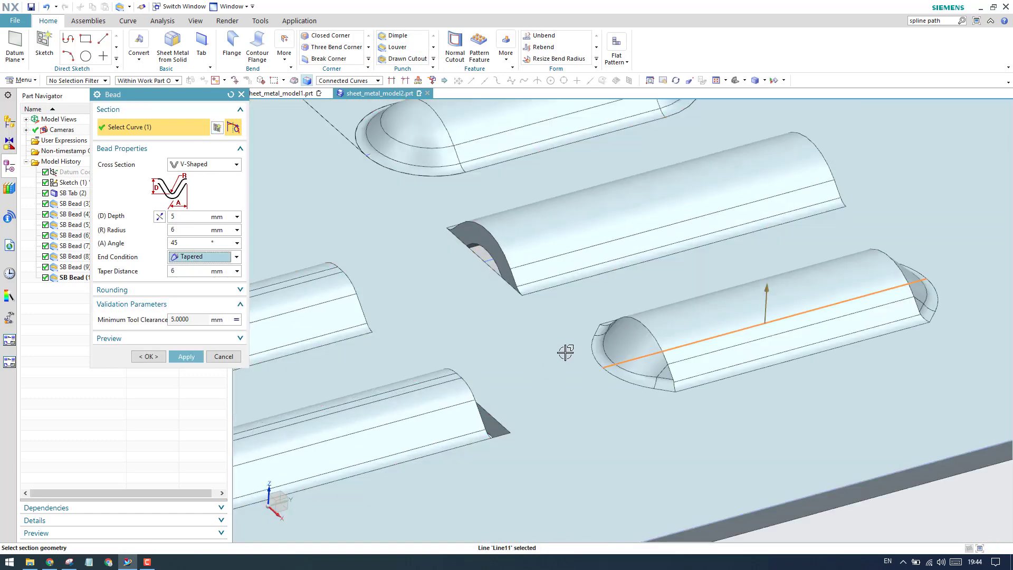
# - Examine the tapered end shape of the previewed V-shaped bead on the front line up close
pyautogui.scroll(-2, 610, 350)
pyautogui.scroll(4, 610, 337)
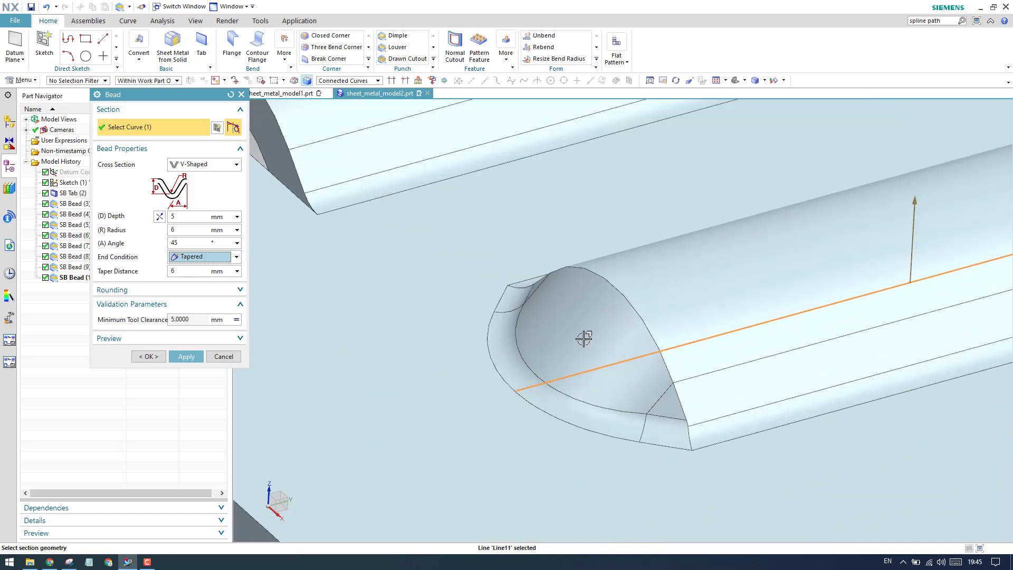
pyautogui.scroll(-3, 583, 339)
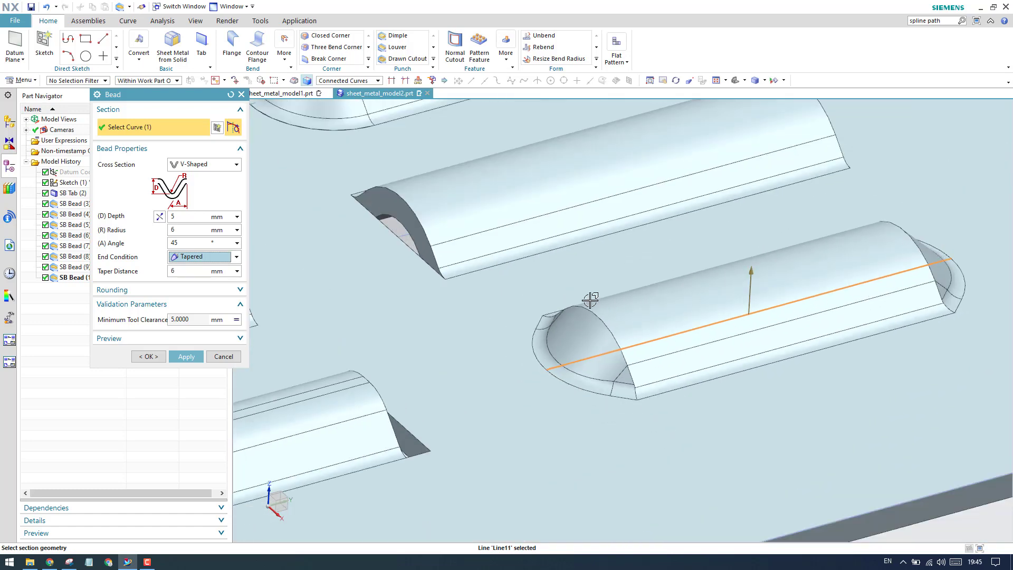
pyautogui.scroll(-1, 584, 331)
pyautogui.scroll(2, 582, 332)
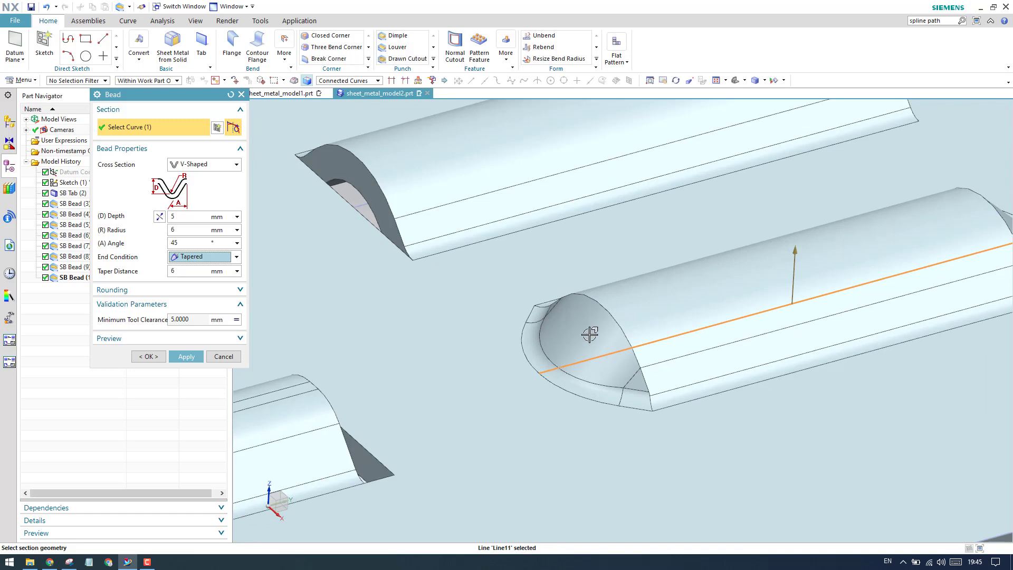
pyautogui.scroll(2, 554, 346)
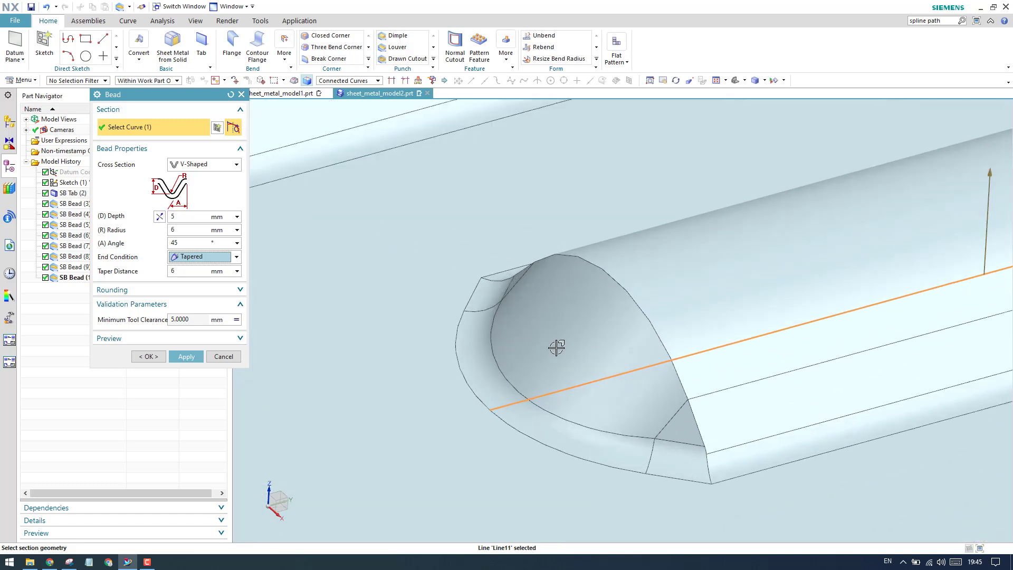
pyautogui.scroll(-2, 524, 380)
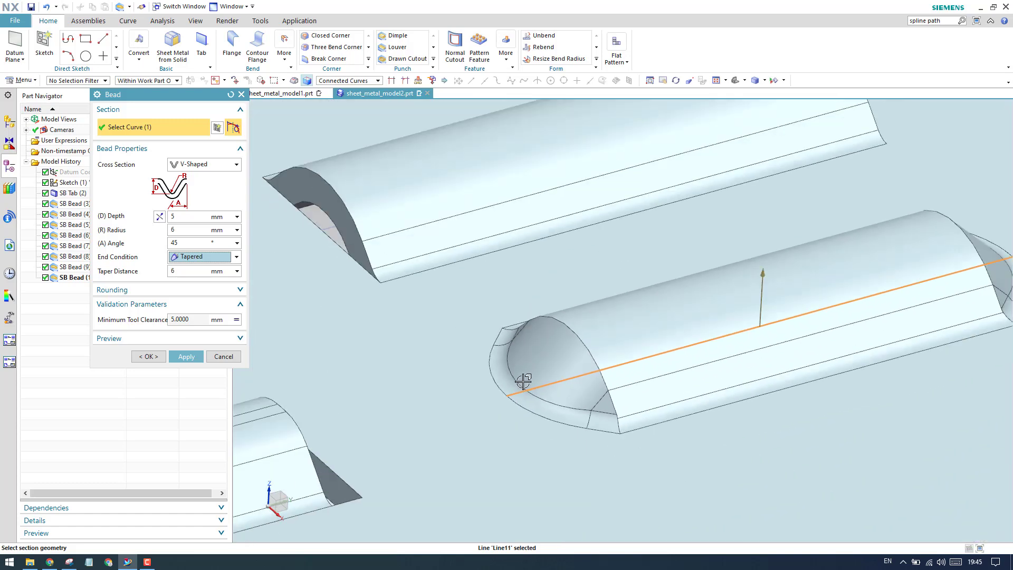
# - Try taper distances of 8 mm and 10 mm on the previewed V-shaped bead and compare its end shapes
pyautogui.click(189, 272)
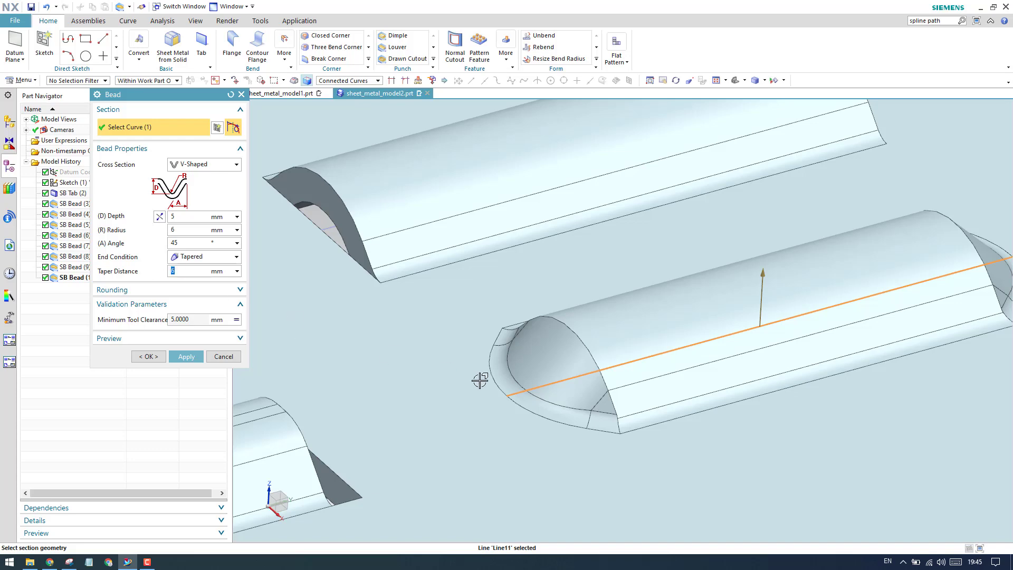
pyautogui.scroll(3, 554, 351)
pyautogui.scroll(-2, 557, 352)
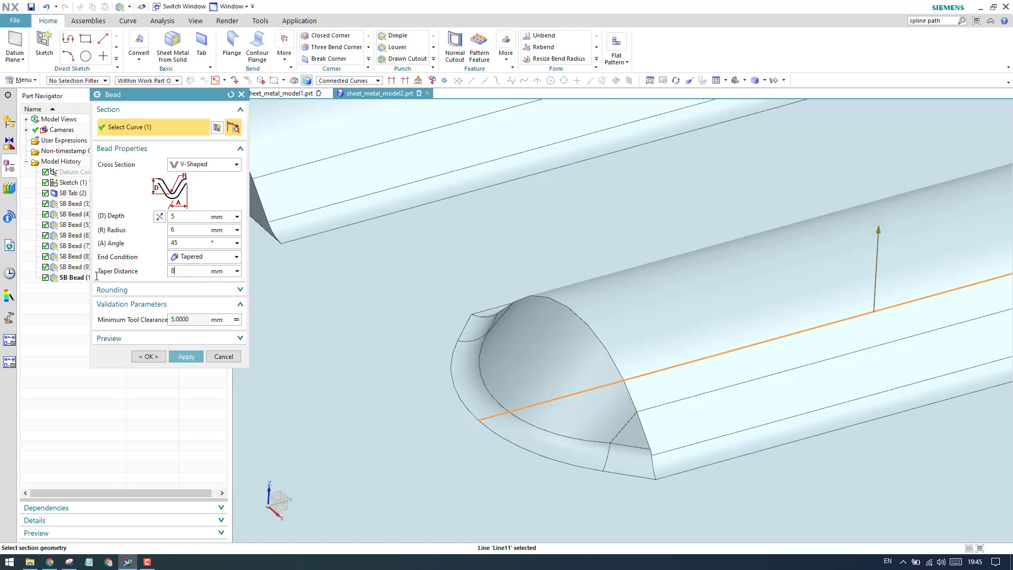
pyautogui.press('Return')
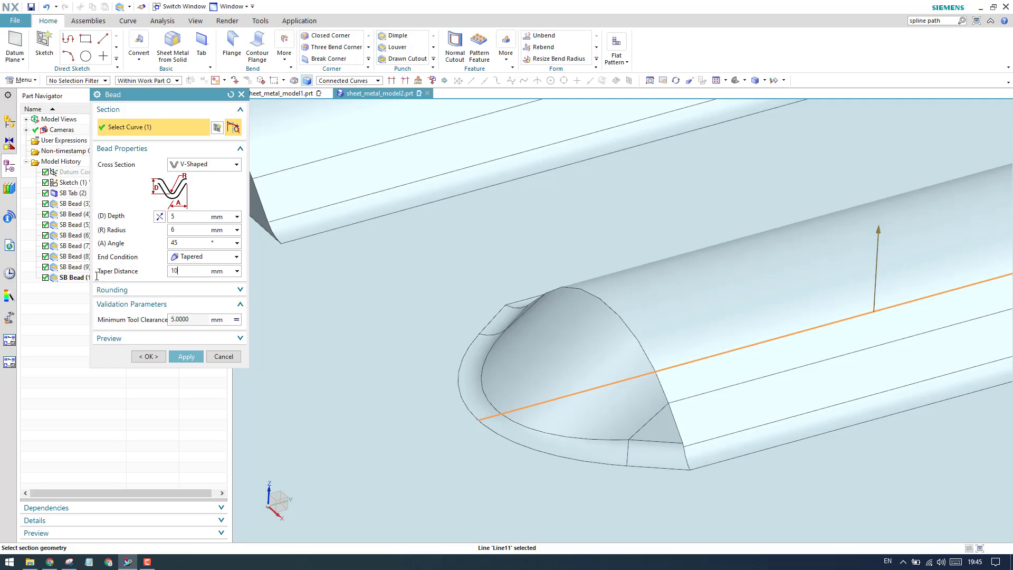
pyautogui.press('Return')
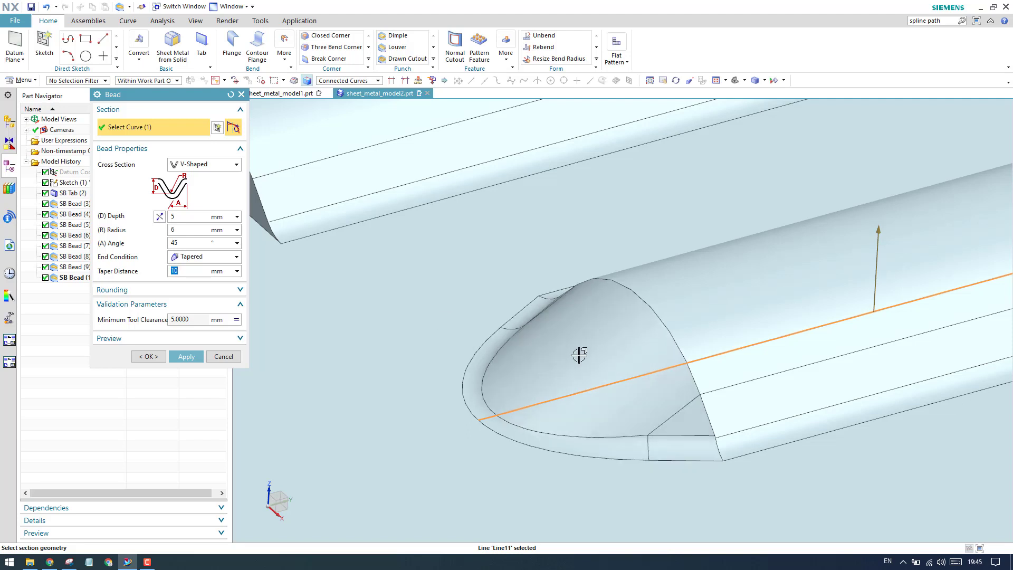
pyautogui.scroll(-1, 533, 350)
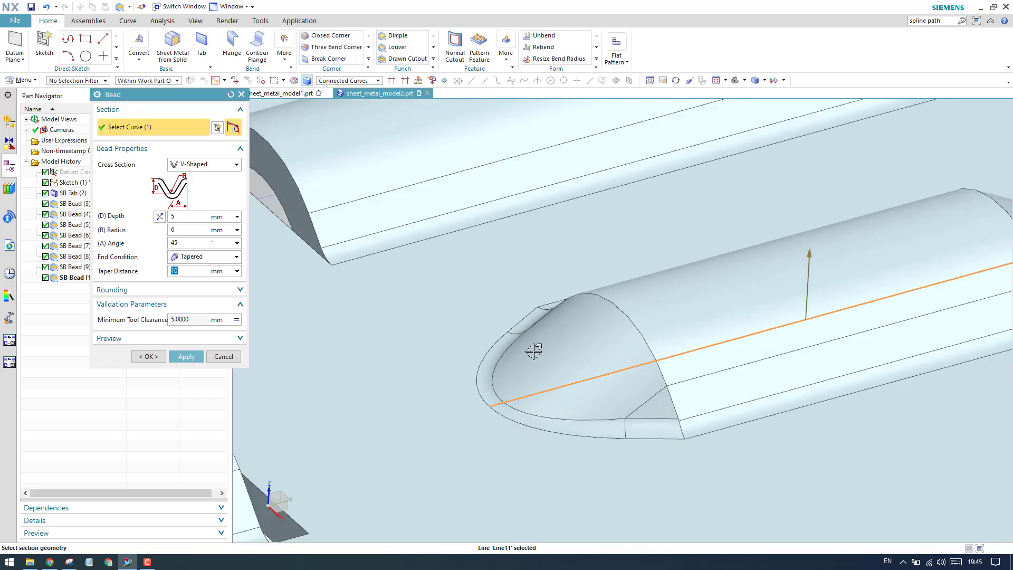
pyautogui.scroll(-1, 533, 351)
pyautogui.scroll(-1, 579, 342)
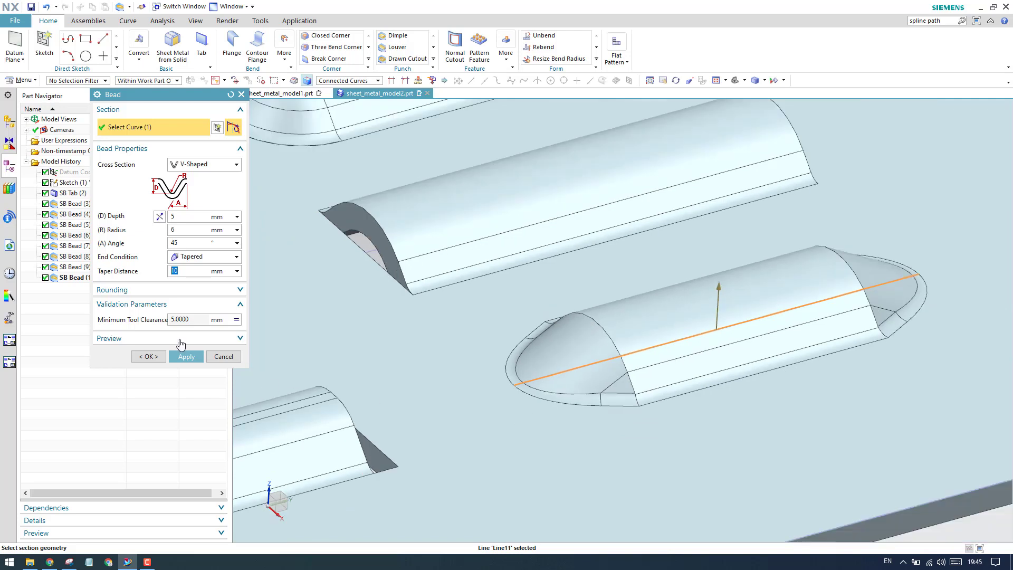
# - Set the taper distance to 5 mm and create the tapered V-shaped bead on the front line of the last group
pyautogui.write('5')
pyautogui.press('Return')
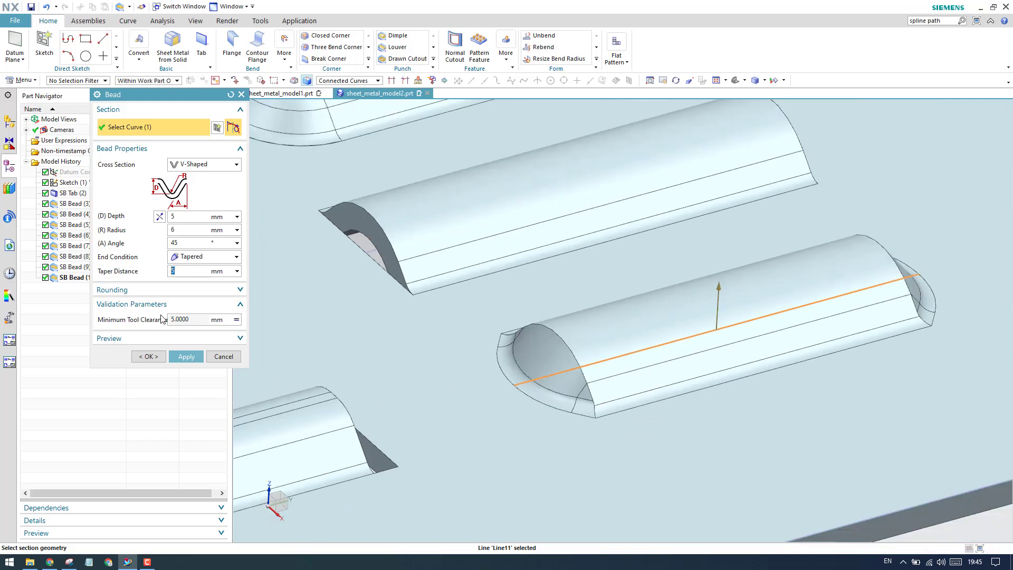
pyautogui.click(148, 356)
pyautogui.scroll(-4, 584, 362)
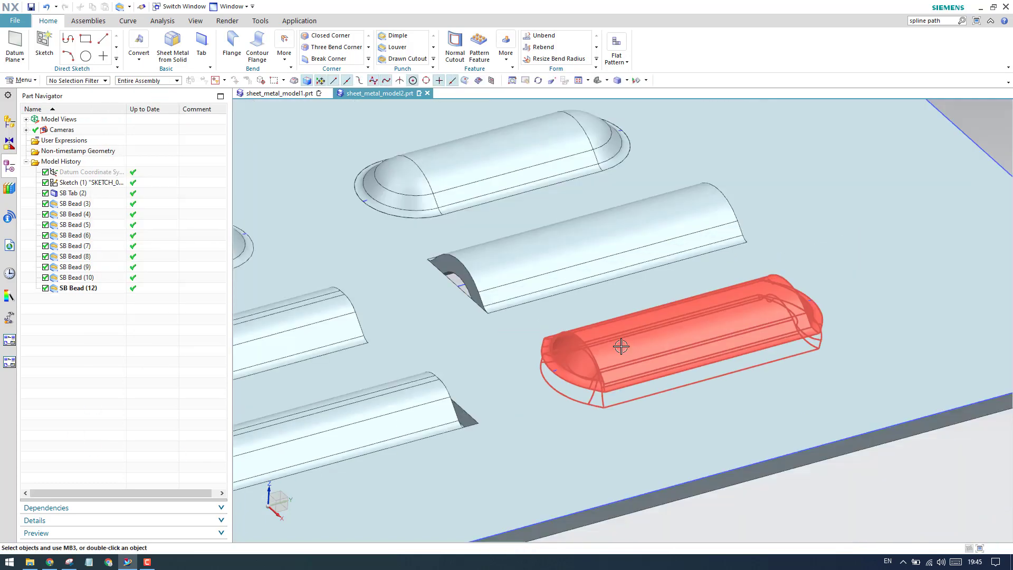